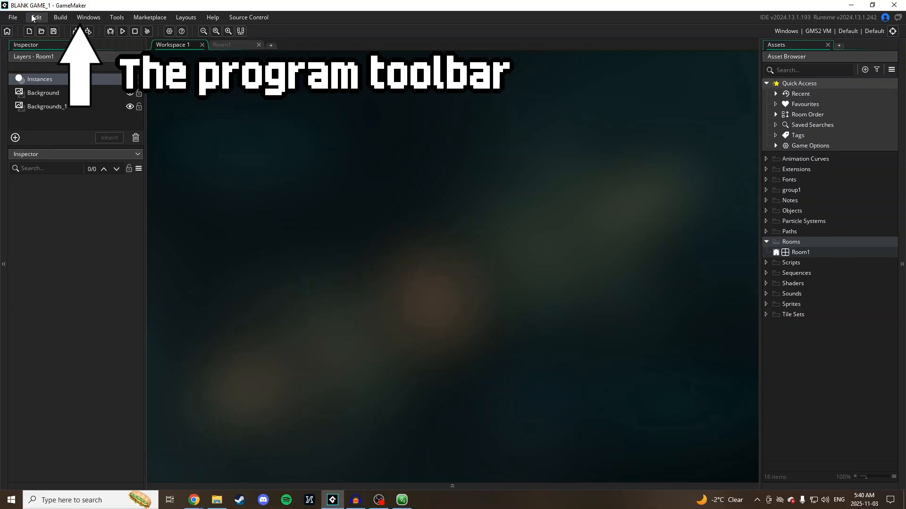
left_click(124, 17)
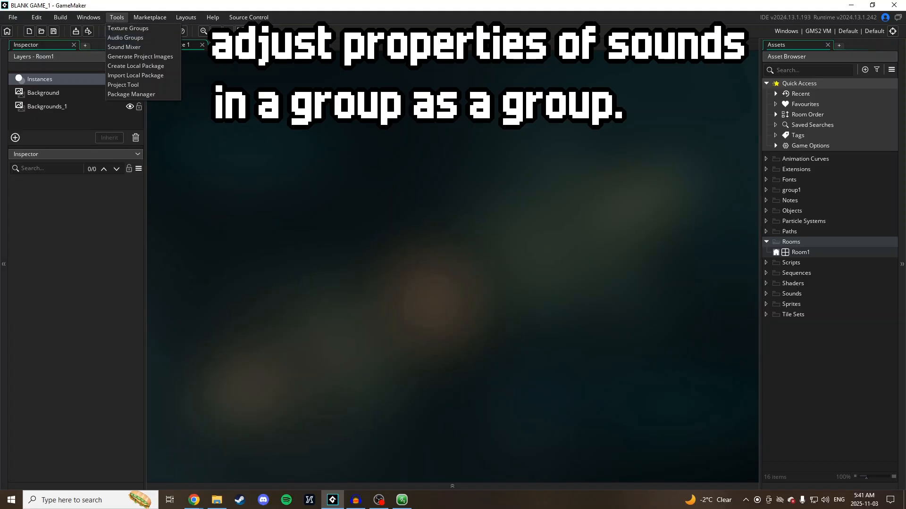
left_click(333, 58)
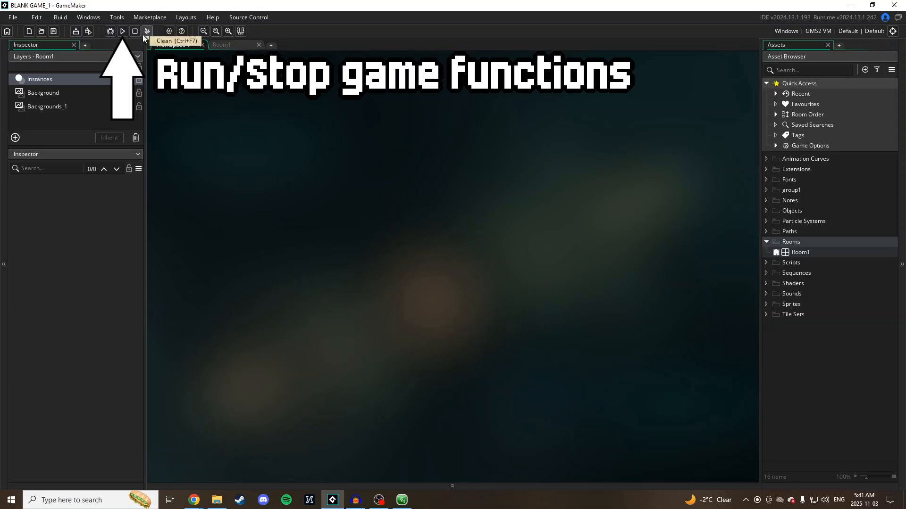
Step: Check the game frames per second setting in the general game options and close the options without changes
left_click(169, 31)
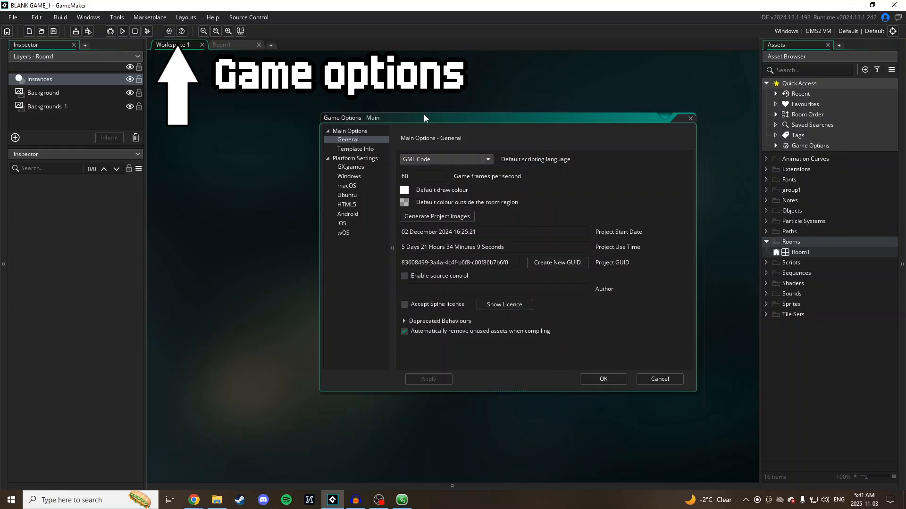
left_click_drag(428, 178, 403, 185)
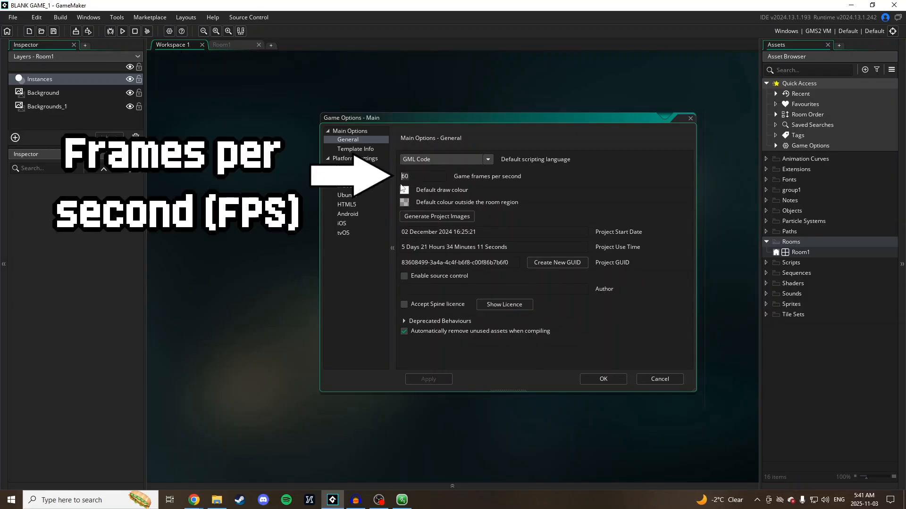
left_click(690, 117)
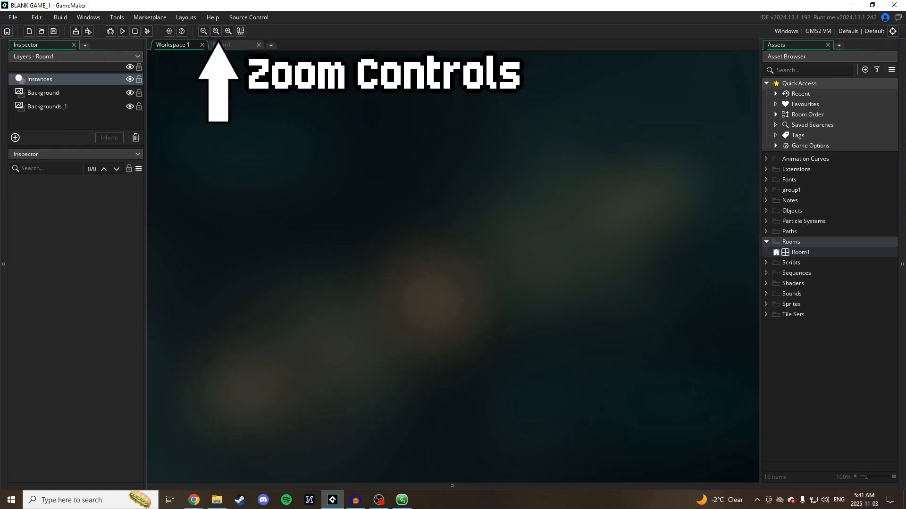
Step: Collapse and re-expand all dock panels, and collapse only the dock that holds the Inspector
left_click(243, 33)
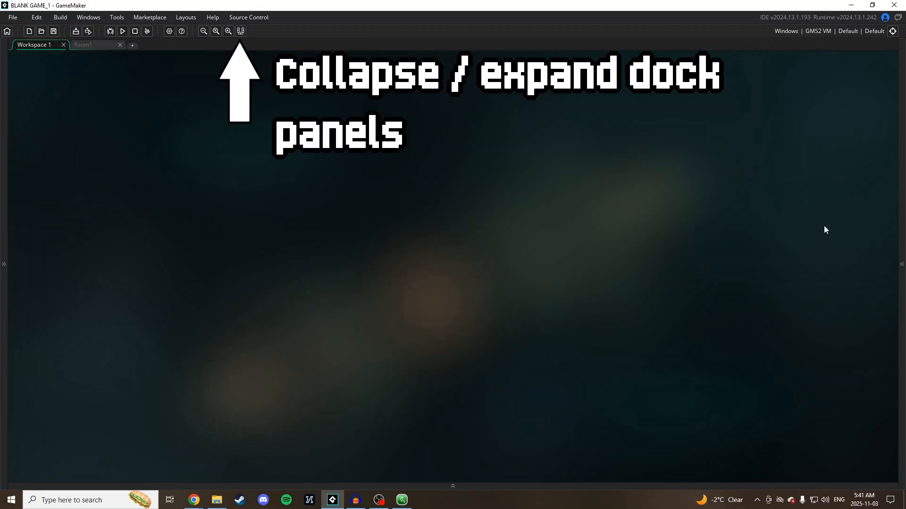
left_click(240, 31)
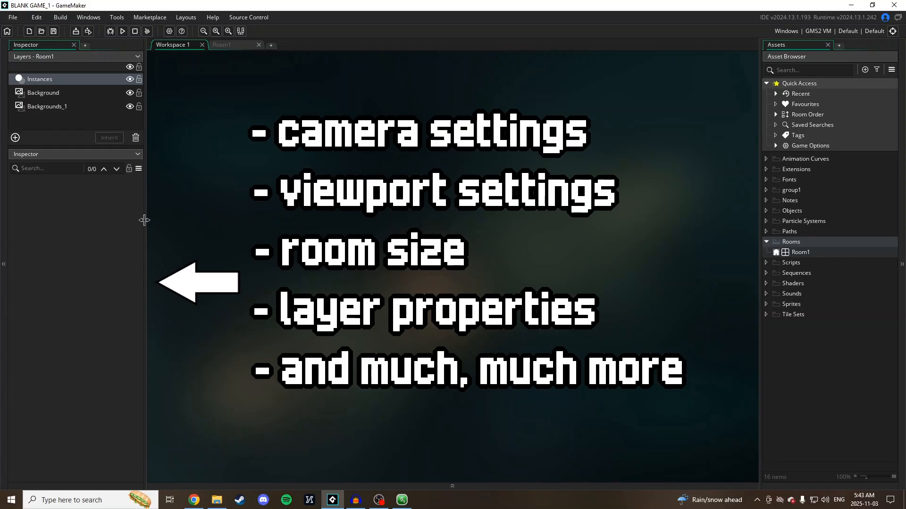
left_click(3, 263)
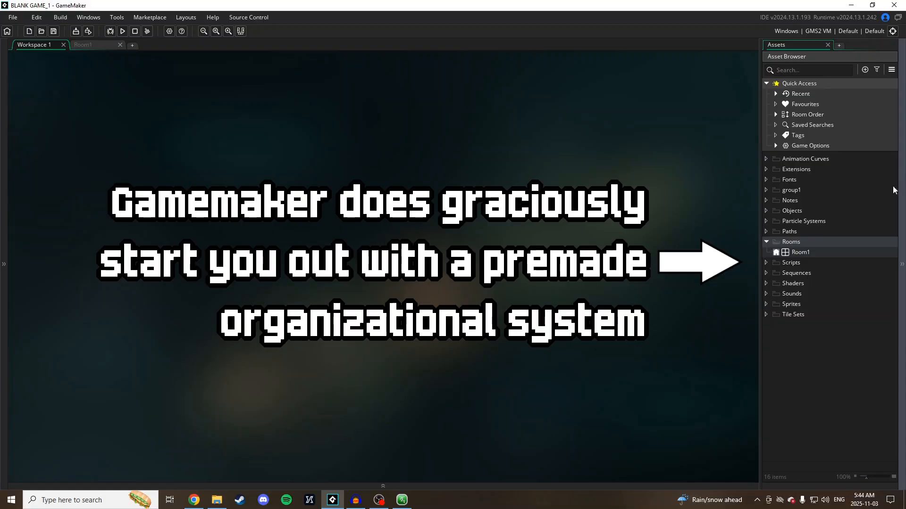
Step: Delete the group1 folder from the project assets
right_click(790, 191)
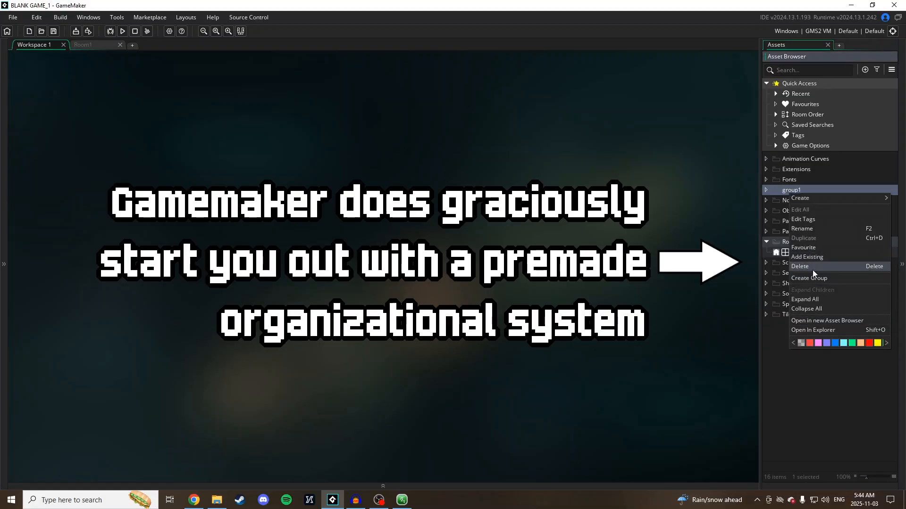
left_click(812, 270)
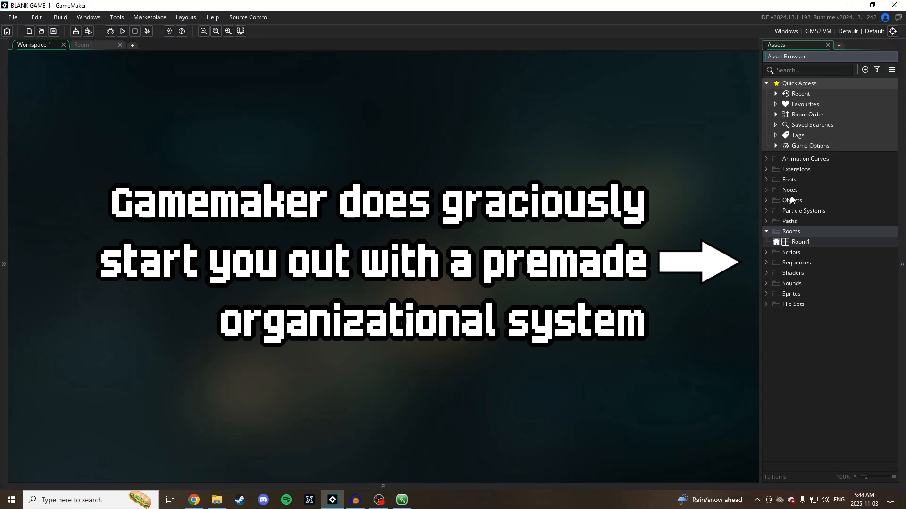
Step: Create a new group among the project assets with its default name and delete it again
right_click(794, 329)
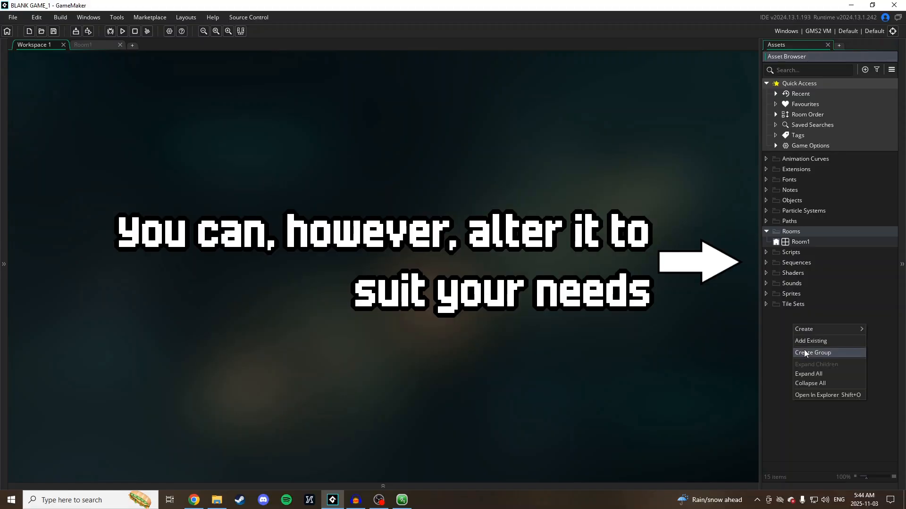
left_click(805, 354)
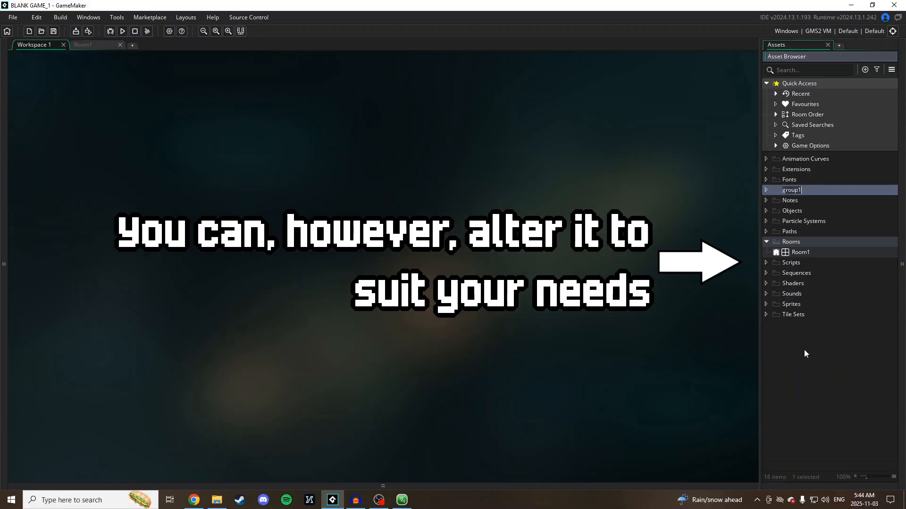
right_click(801, 192)
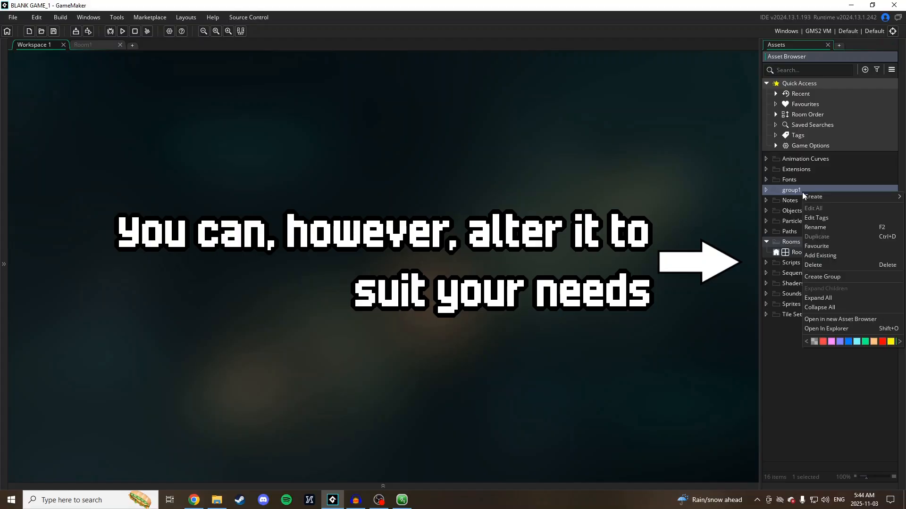
left_click(835, 265)
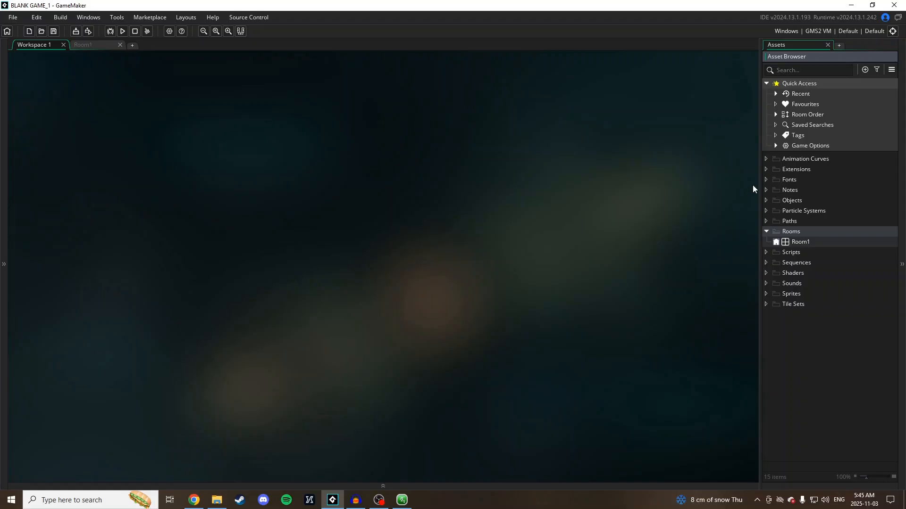
Step: Create an object from the workspace, close its editor and delete the object from the assets
right_click(398, 238)
mouse_move(434, 245)
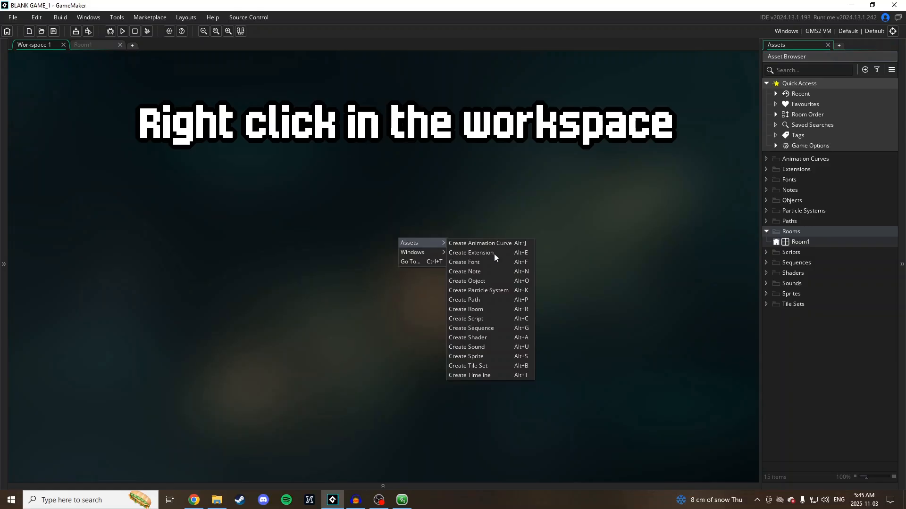
left_click(505, 282)
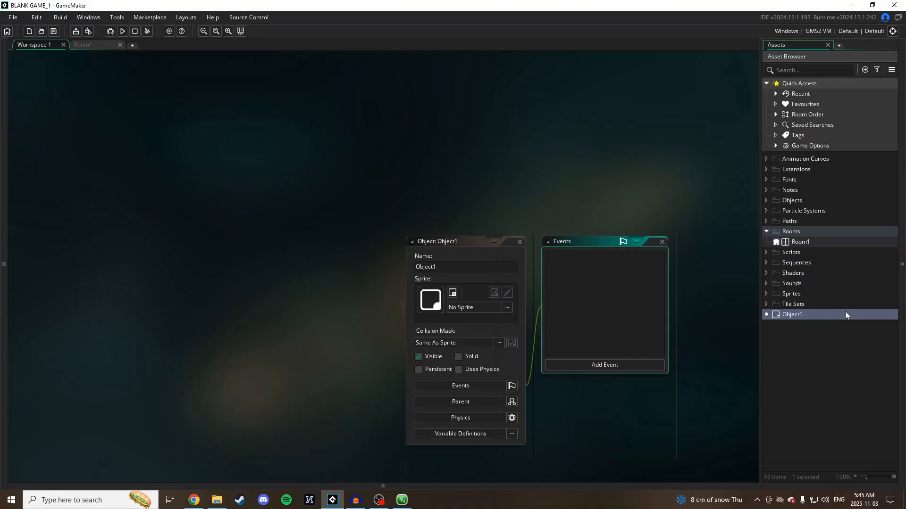
left_click(521, 242)
right_click(781, 314)
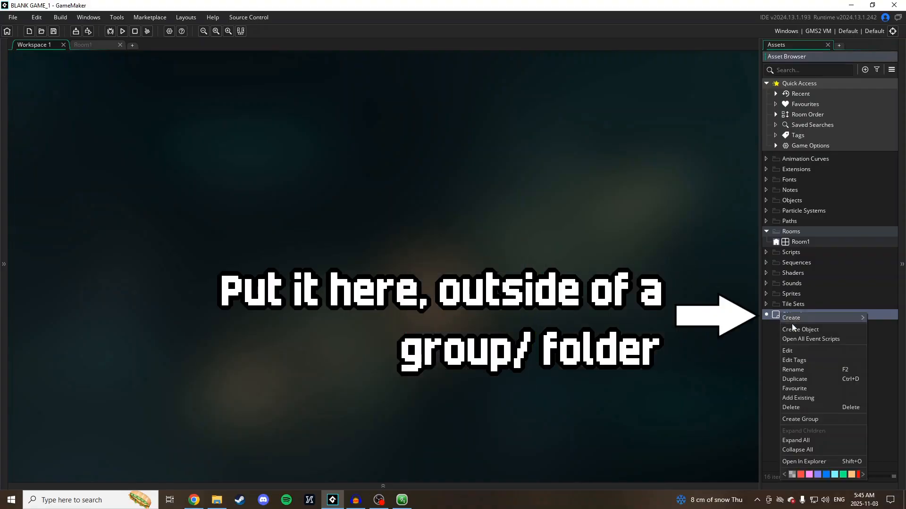
left_click(795, 408)
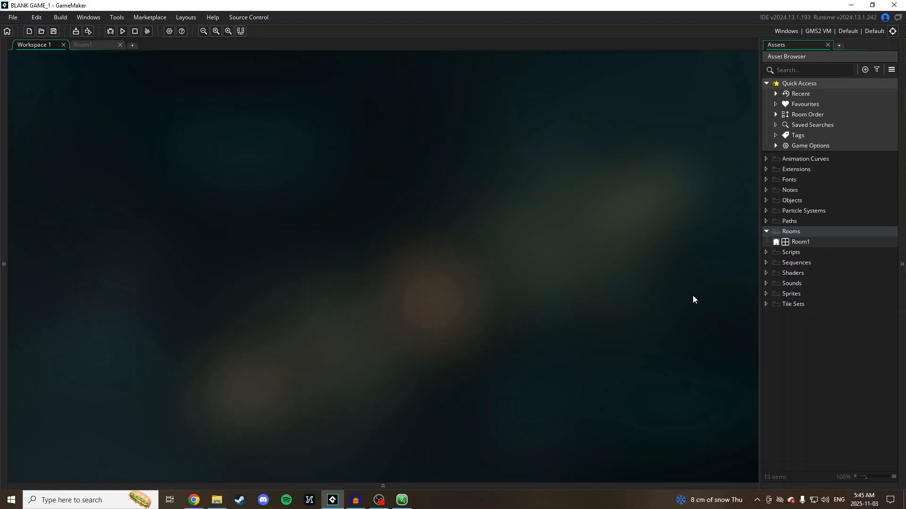
Step: Create an object directly inside the Objects group, close its editor and delete the object
right_click(786, 203)
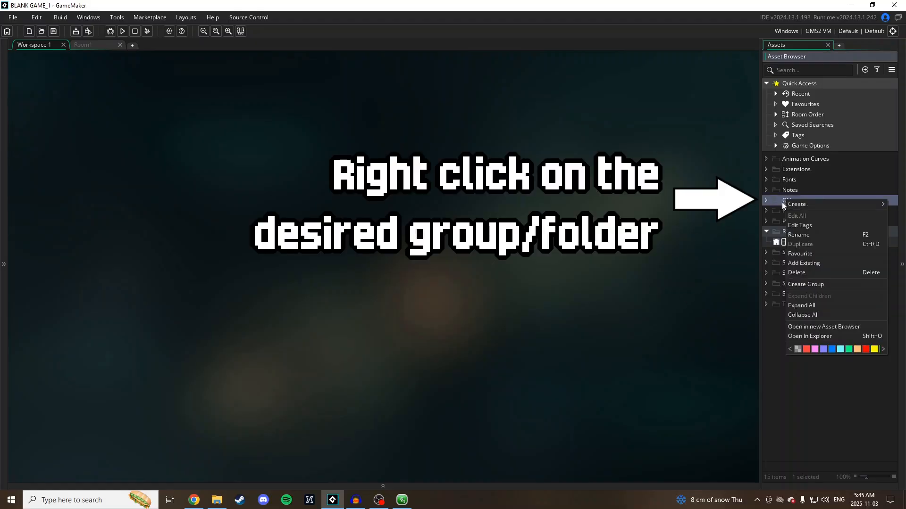
left_click(794, 205)
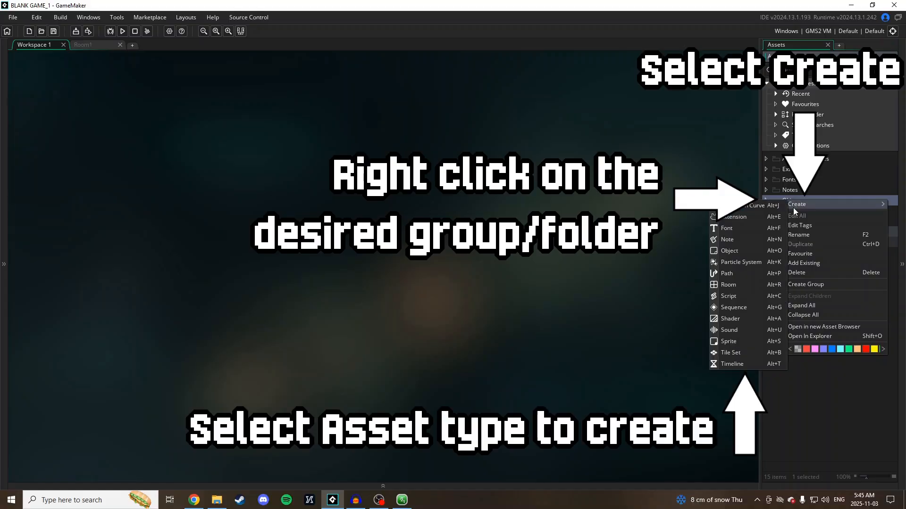
left_click(737, 249)
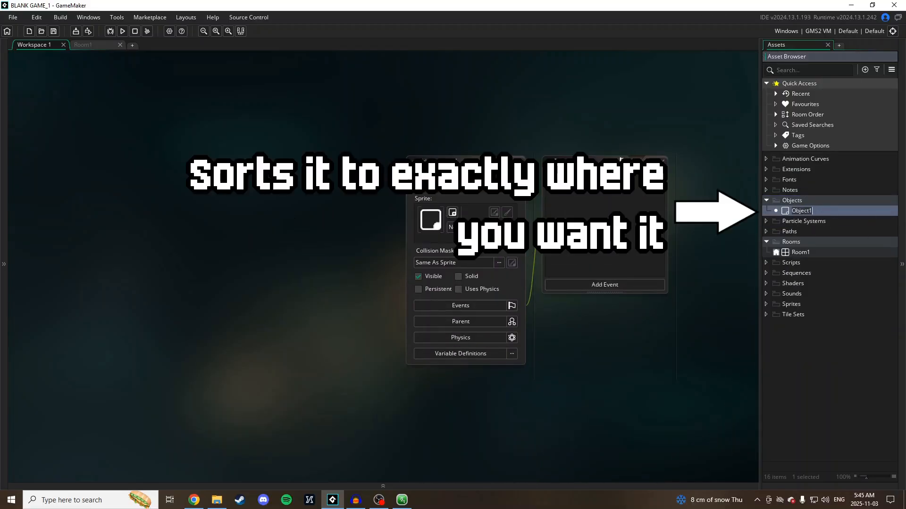
left_click(518, 161)
left_click(801, 212)
right_click(801, 212)
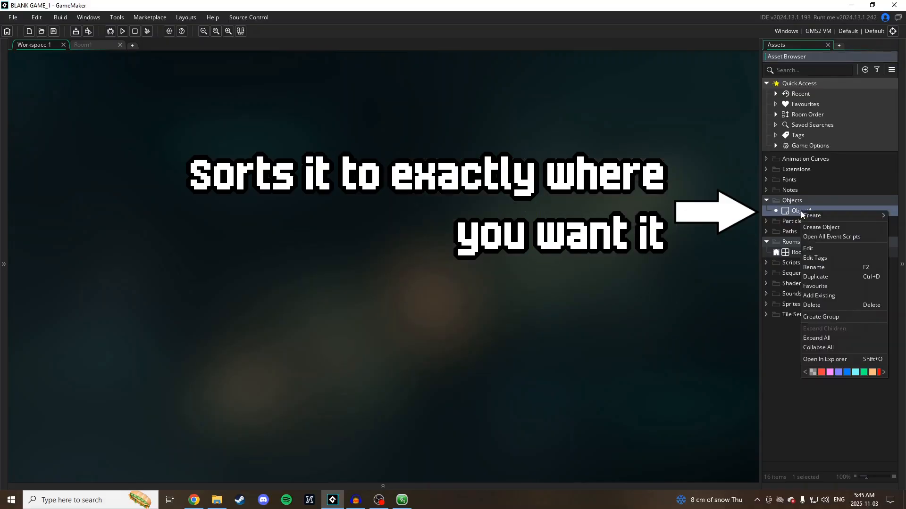
left_click(838, 308)
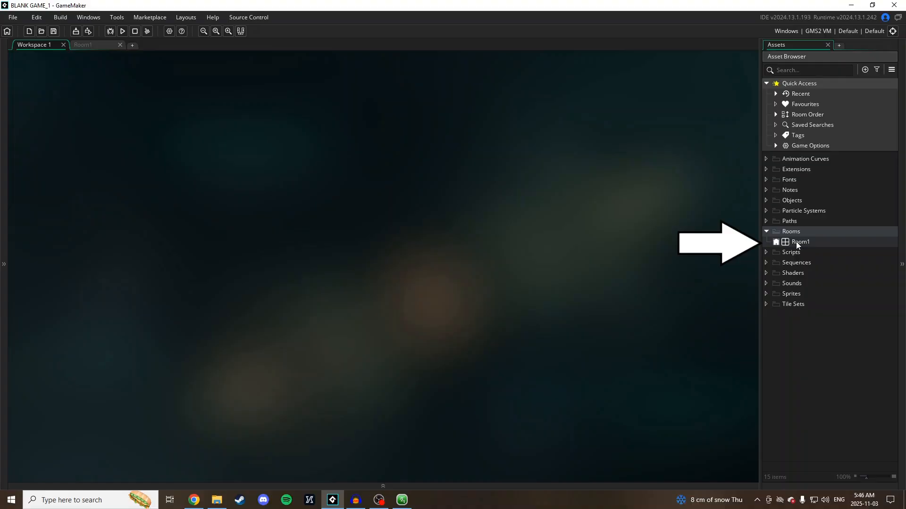
Step: Run the game to view the empty room, and close the game window
left_click(122, 32)
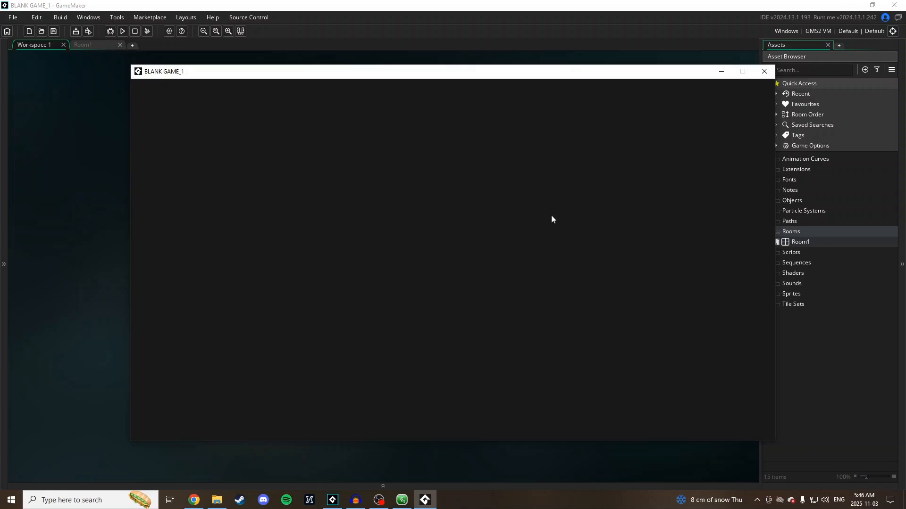
left_click_drag(564, 79, 462, 92)
left_click(662, 85)
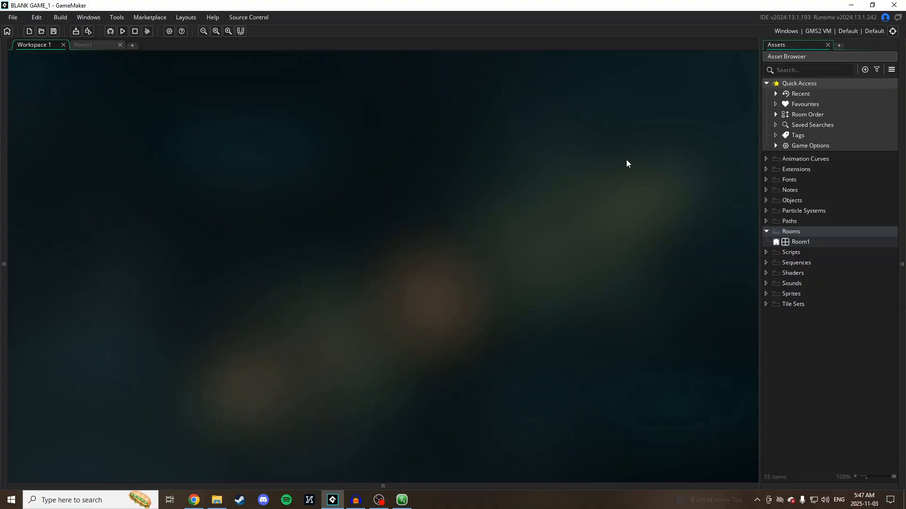
Step: Create a new sprite inside the Sprites group and reposition its editor window in the workspace
right_click(786, 292)
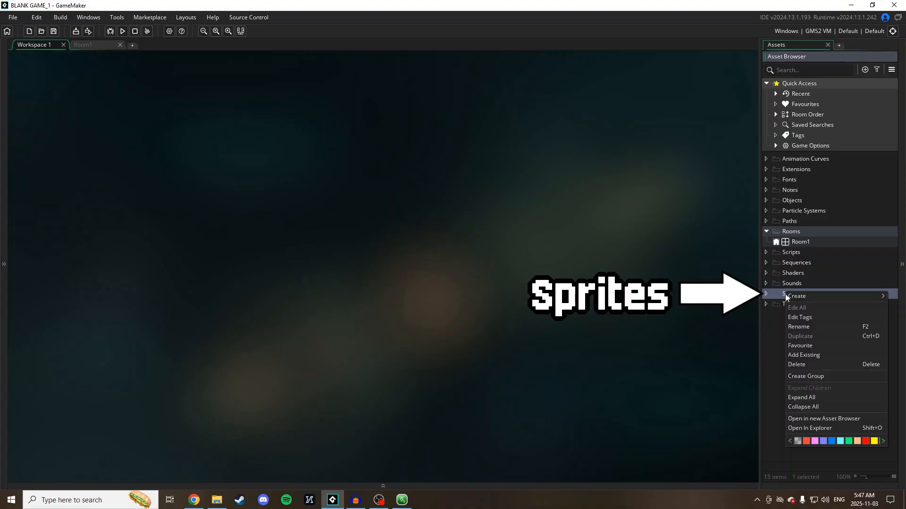
mouse_move(798, 297)
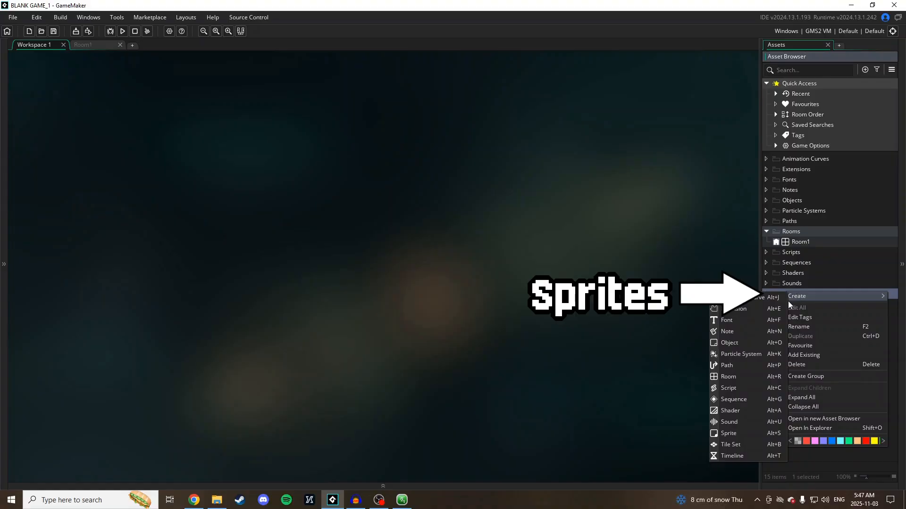
left_click(737, 433)
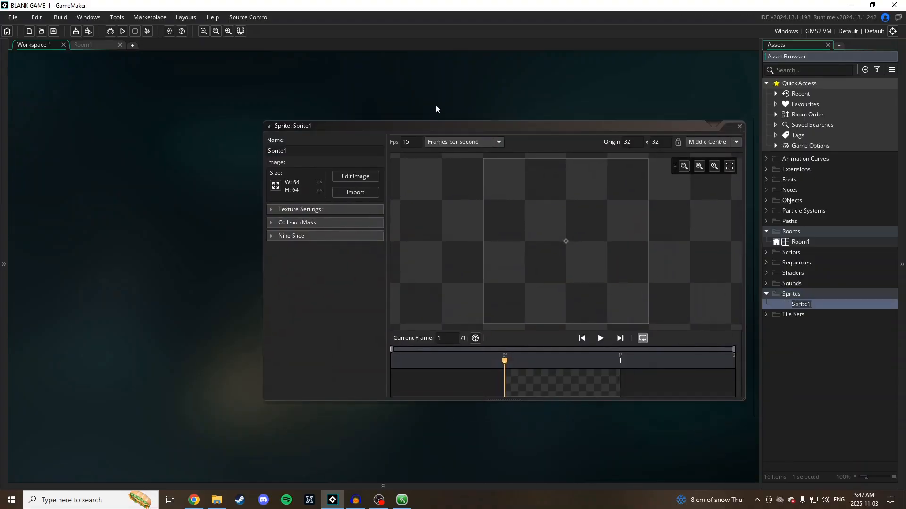
left_click_drag(473, 128, 335, 92)
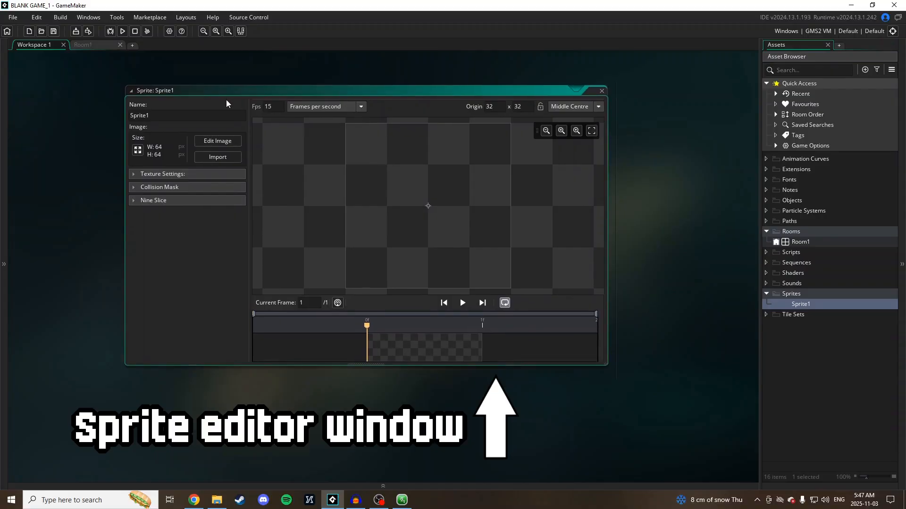
Step: Scale the sprite to 32 by 32 pixels with its aspect ratio maintained
left_click(138, 150)
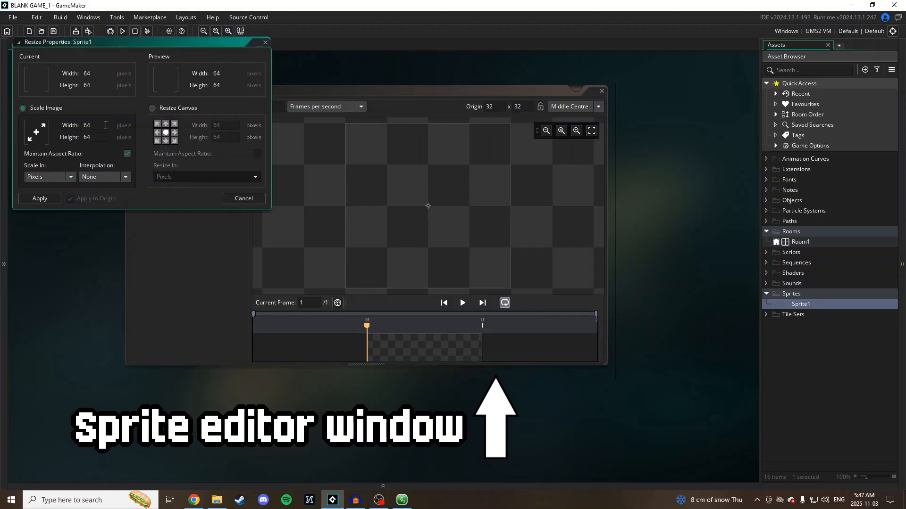
left_click_drag(104, 125, 77, 125)
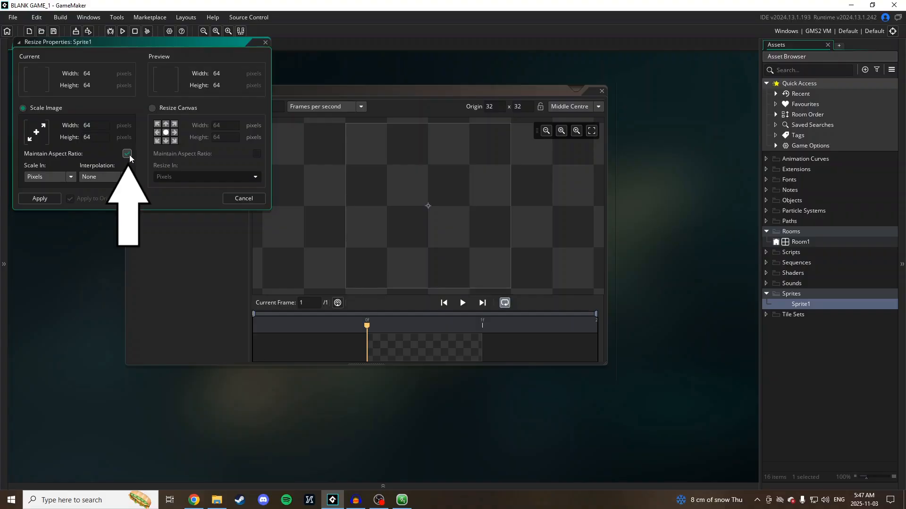
left_click_drag(96, 125, 31, 127)
type("322")
key("Return")
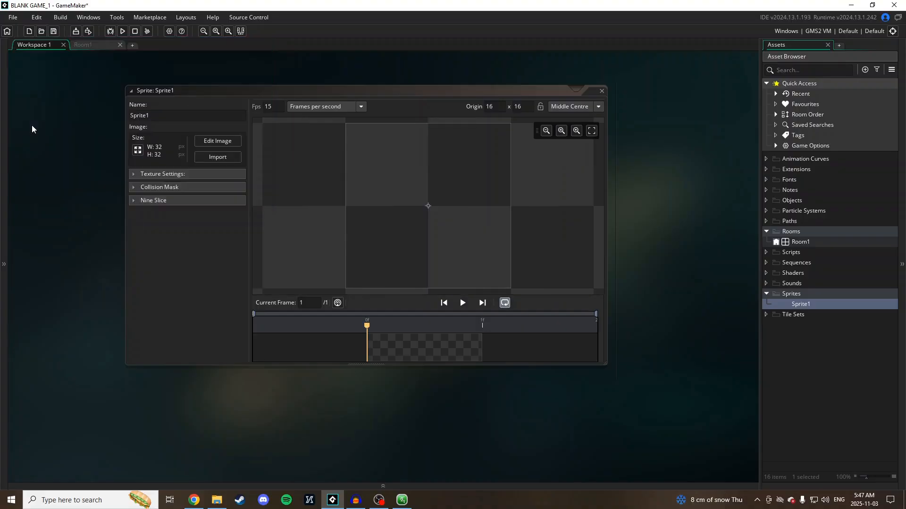
Step: Scale the sprite's width alone to 64 pixels with Maintain Aspect Ratio disabled
left_click(137, 150)
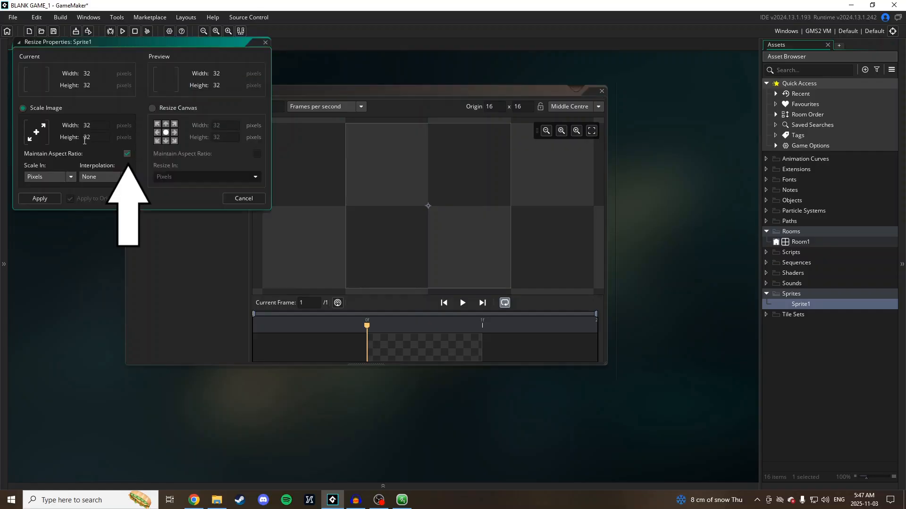
left_click(127, 153)
left_click(57, 198)
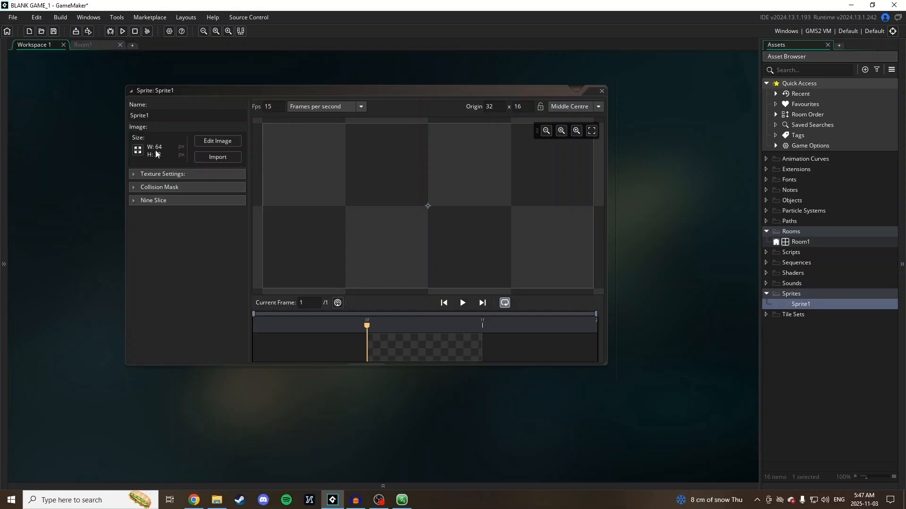
Step: Scale the sprite's height alone to 64 pixels with Maintain Aspect Ratio disabled
left_click(137, 150)
left_click(98, 138)
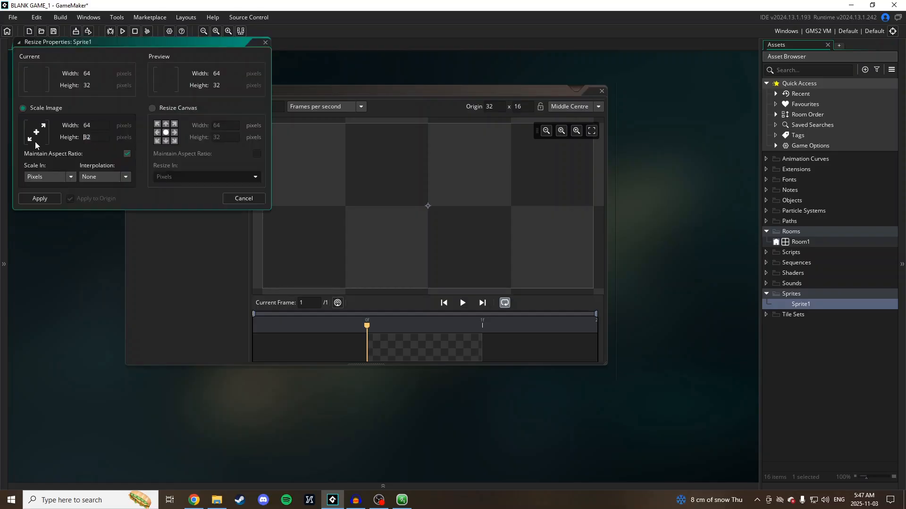
left_click(127, 154)
type("64")
left_click(29, 201)
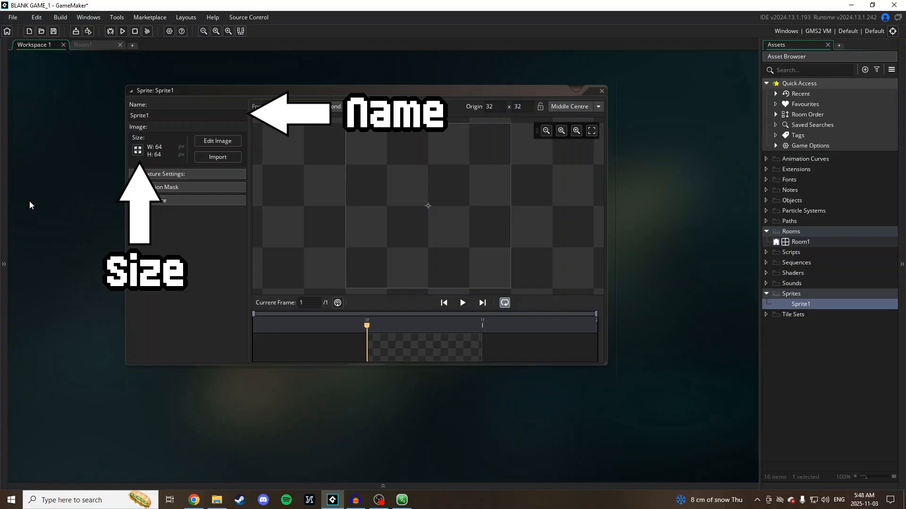
Step: Open the sprite's image for editing, and draw and clear a trial freehand pencil stroke
left_click(168, 151)
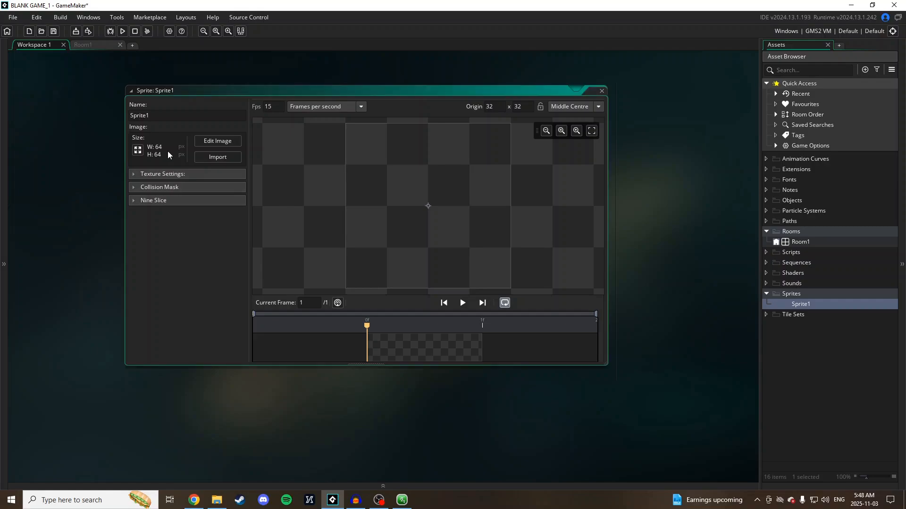
left_click(207, 143)
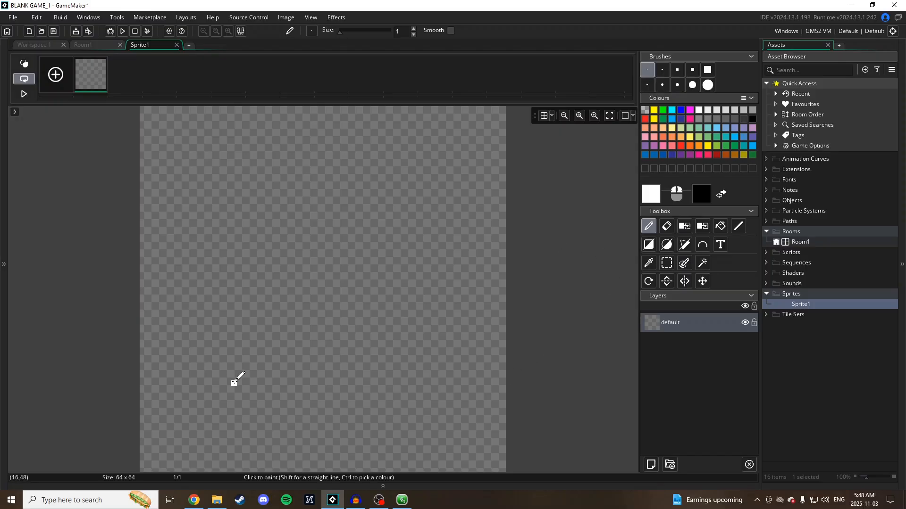
mouse_move(274, 205)
left_mouse_down()
mouse_move(345, 287)
mouse_move(189, 341)
mouse_move(263, 375)
mouse_move(287, 353)
mouse_move(232, 360)
left_mouse_up()
key("Delete")
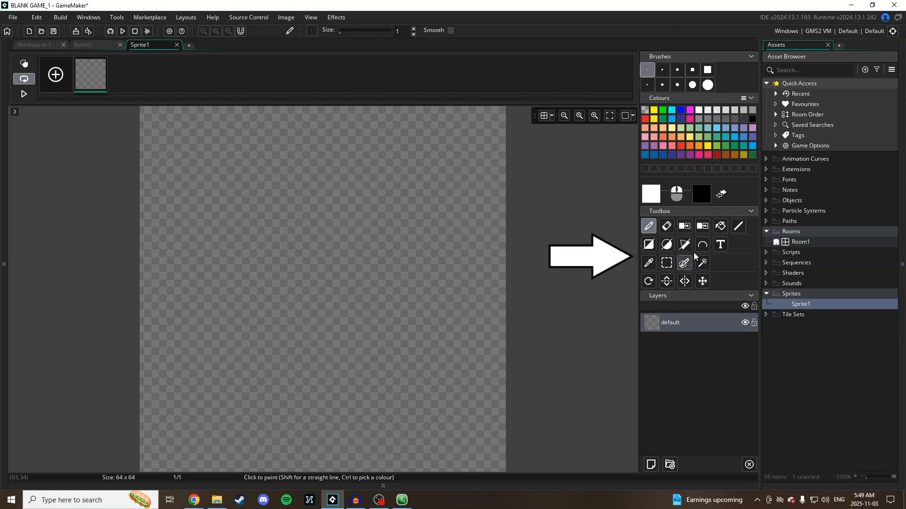
Step: Fill the whole canvas with white and then with red, and undo both fills
left_click(719, 226)
left_click(377, 355)
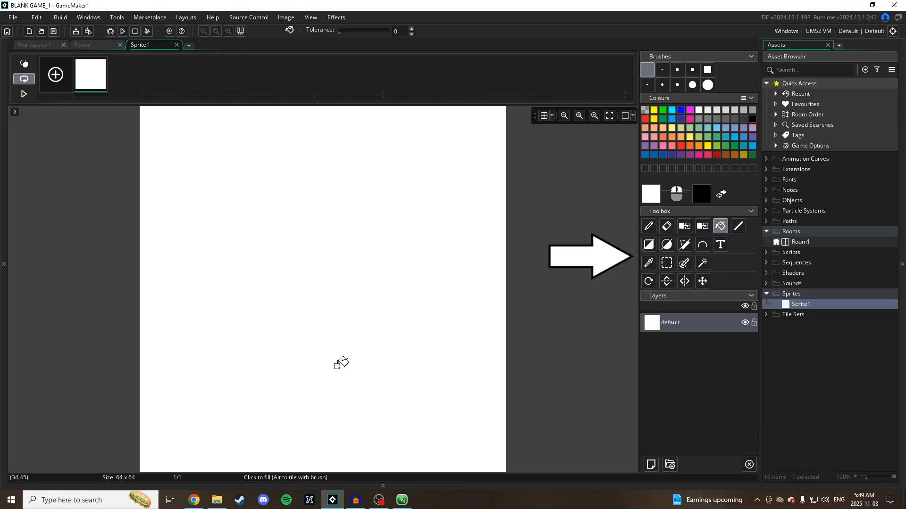
left_click(681, 146)
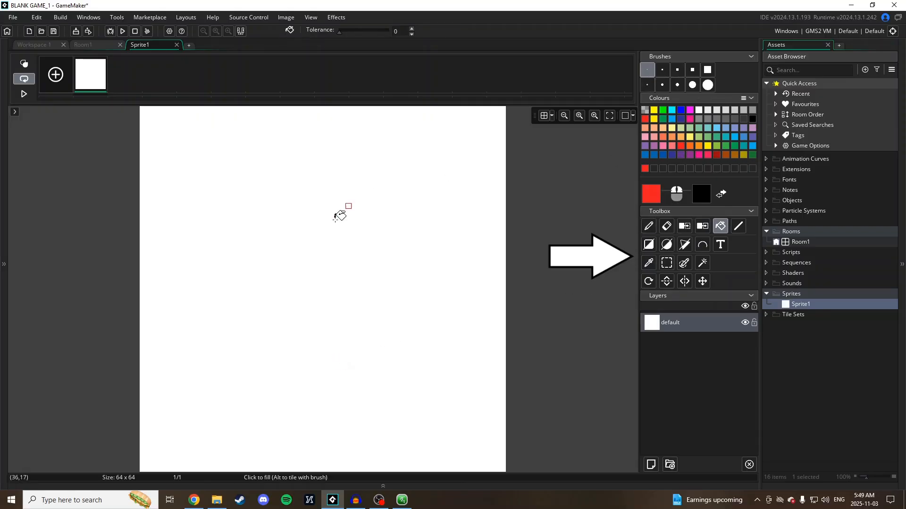
left_click(355, 202)
key("ctrl+z")
key("ctrl+z")
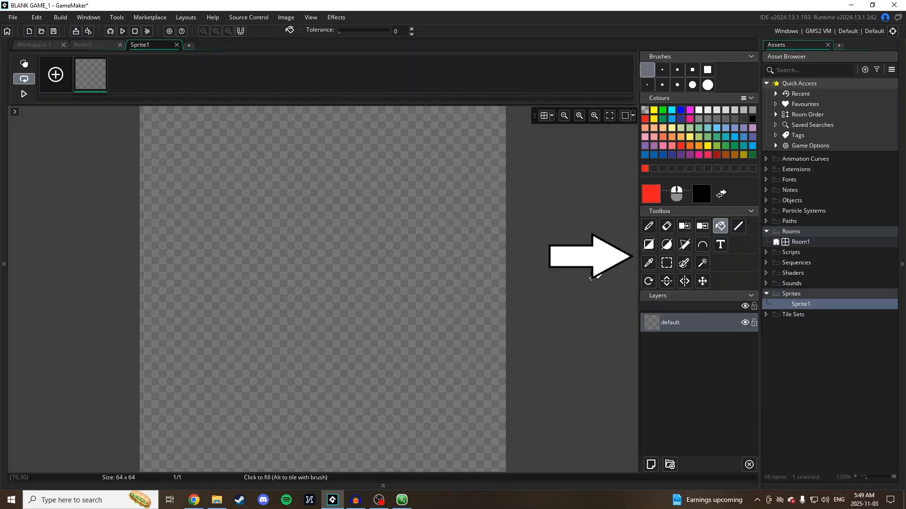
Step: Draw two near-vertical red lines on the canvas with the Line tool and undo both
left_click(738, 226)
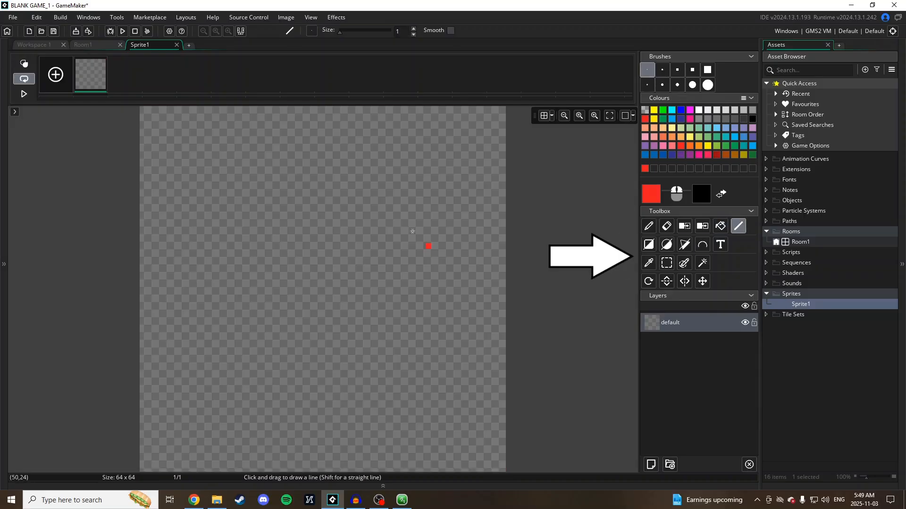
left_click_drag(211, 154, 217, 345)
left_click_drag(367, 170, 365, 363)
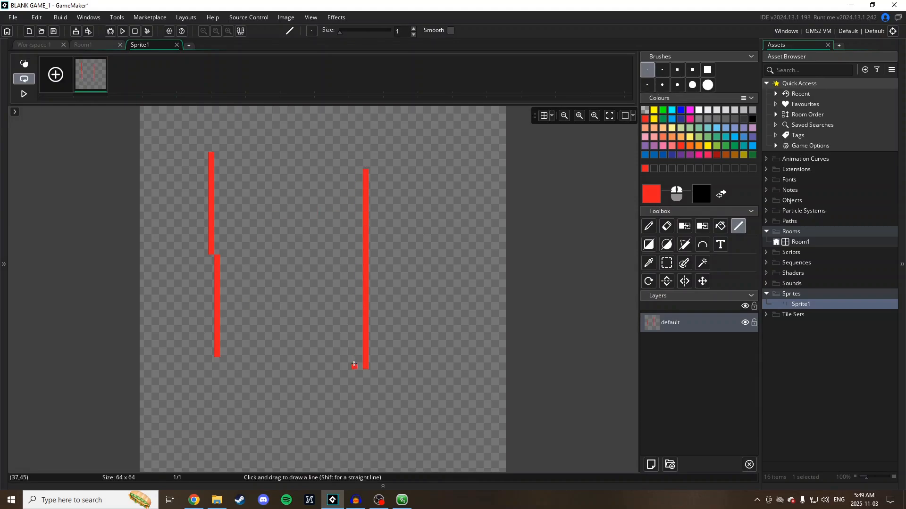
key("ctrl+z")
key("ctrl+z")
Step: Draw a large red rectangle outline on the canvas and undo it
left_click(649, 244)
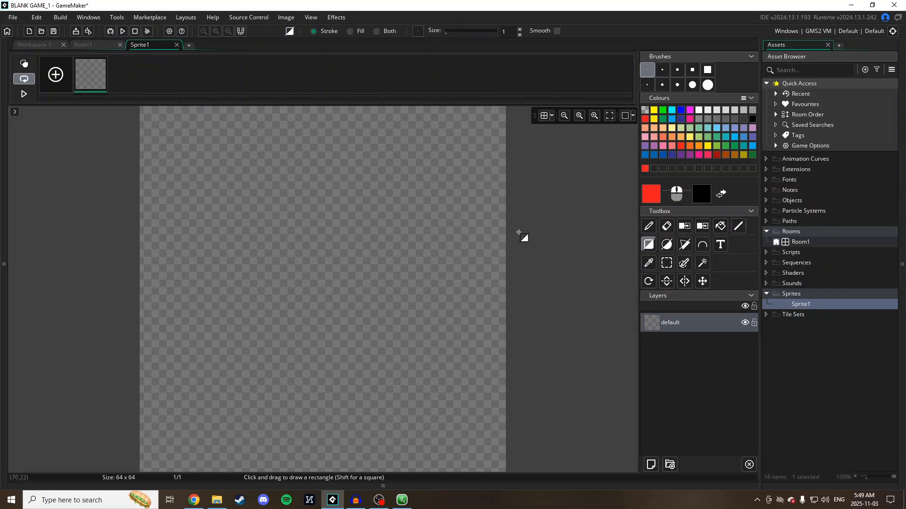
left_click_drag(193, 165, 458, 377)
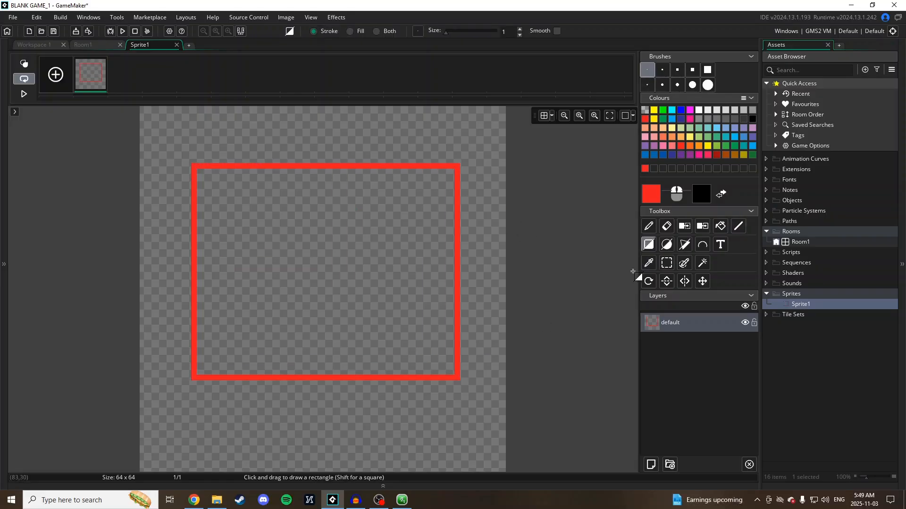
key("ctrl+z")
Step: Draw and undo a red circle outline with the Ellipse tool, and open and dismiss the primary colour's picker
left_click(663, 247)
left_click_drag(228, 166, 424, 362)
key("ctrl+z")
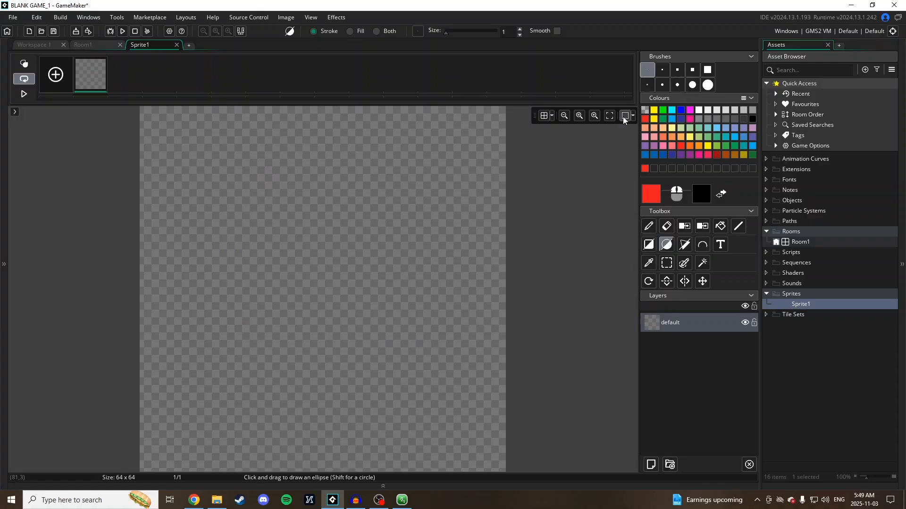
left_click(653, 200)
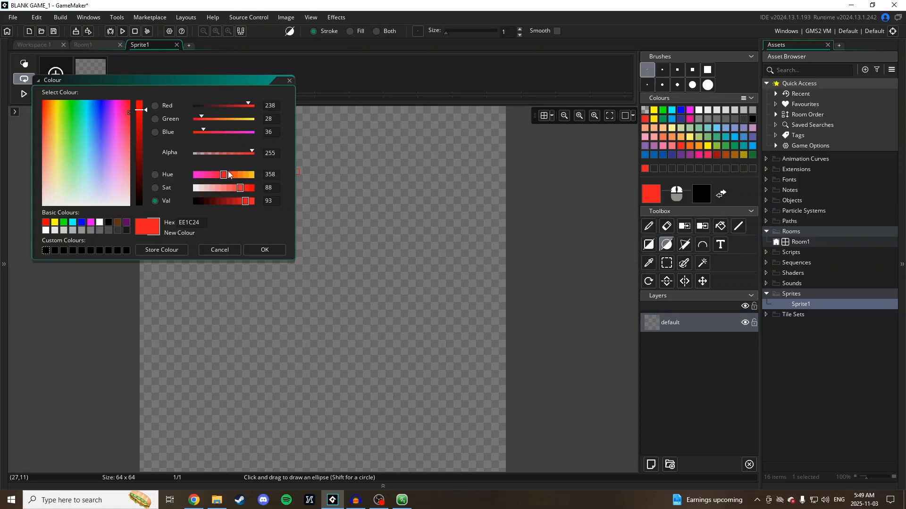
left_click(289, 80)
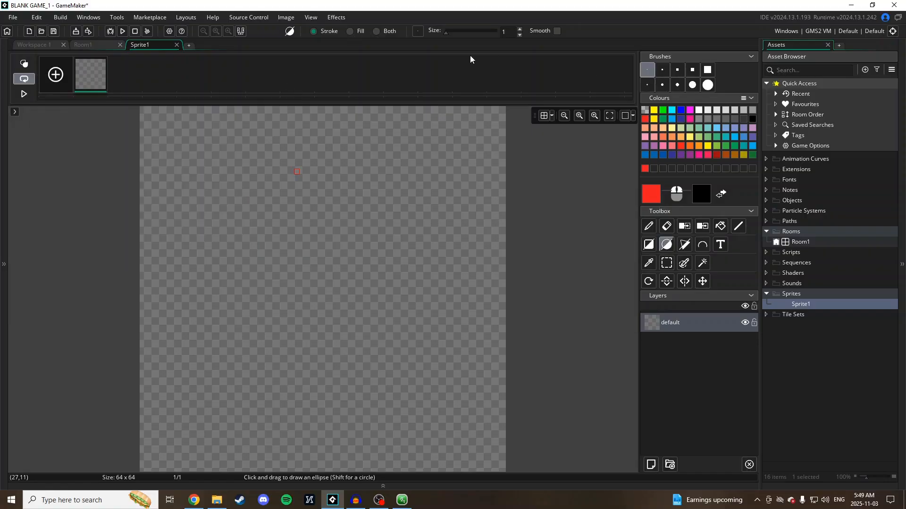
Step: Add five blank frames to the sprite's animation
left_click(55, 76)
left_click(55, 75)
left_click(55, 75)
left_click(54, 75)
left_click(54, 75)
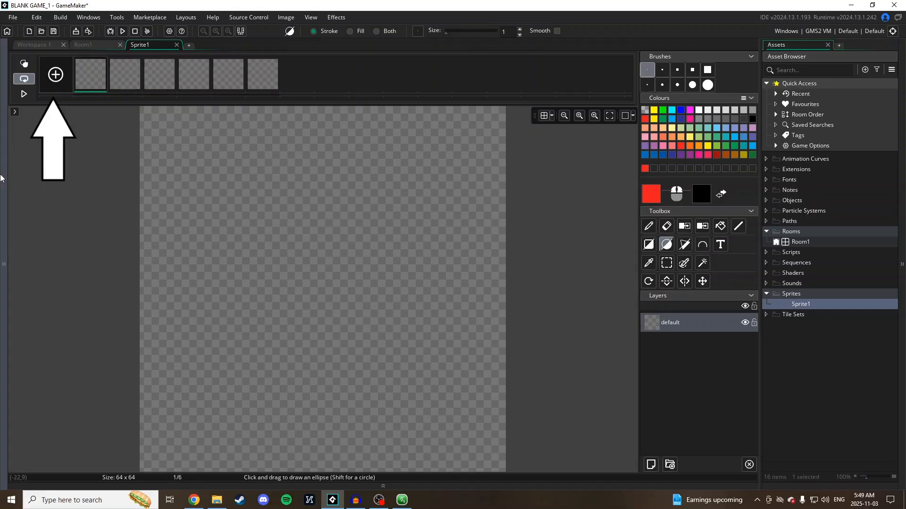
Step: Draw a large red circle outline on the first frame and duplicate that frame
left_click_drag(205, 160, 309, 229)
left_click_drag(393, 293, 479, 431)
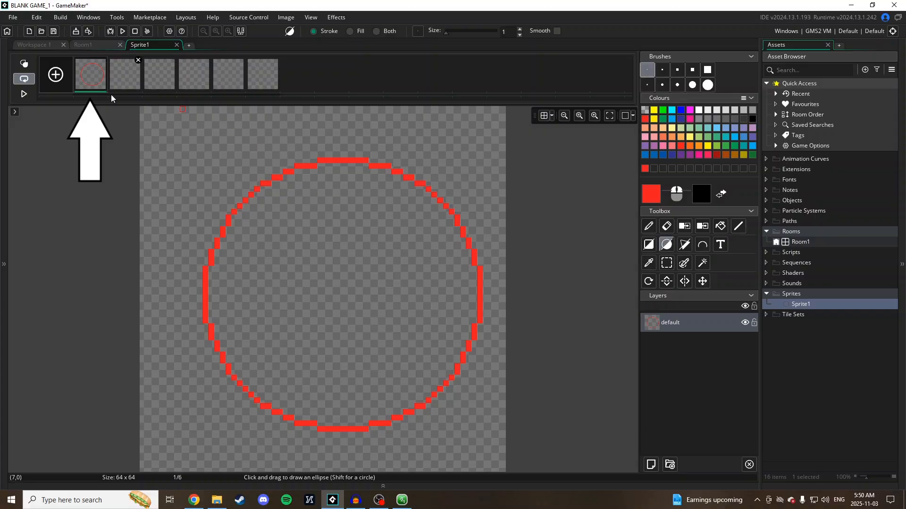
right_click(91, 88)
left_click(108, 105)
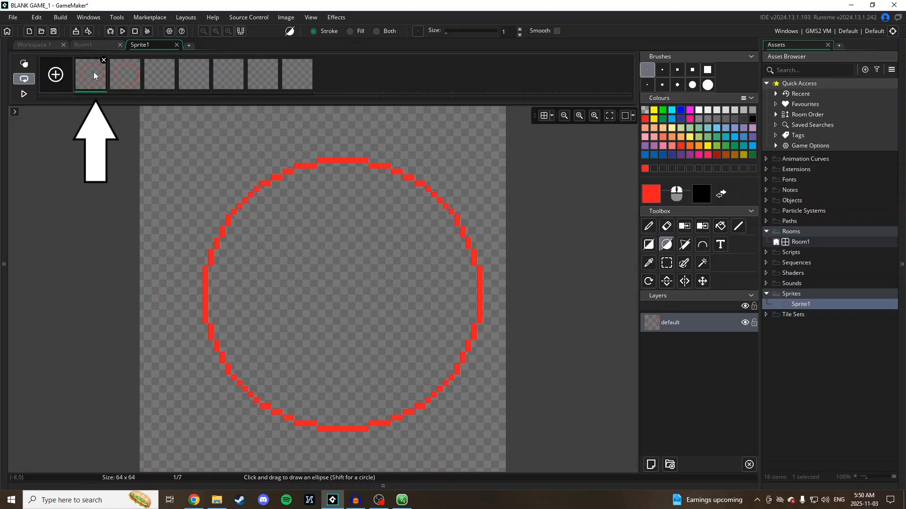
left_click(97, 84)
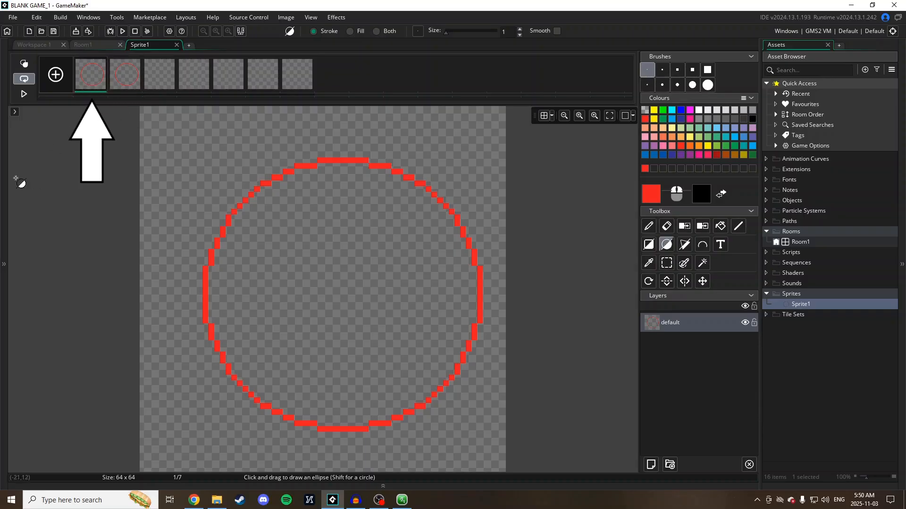
Step: Expand the Inspector dock to view the sprite's Fps property, and select the second frame
left_click(2, 205)
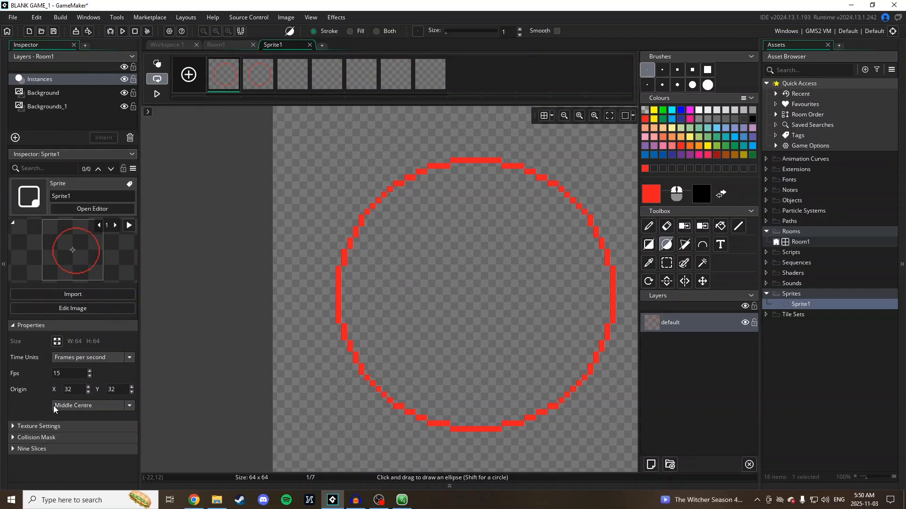
left_click(68, 371)
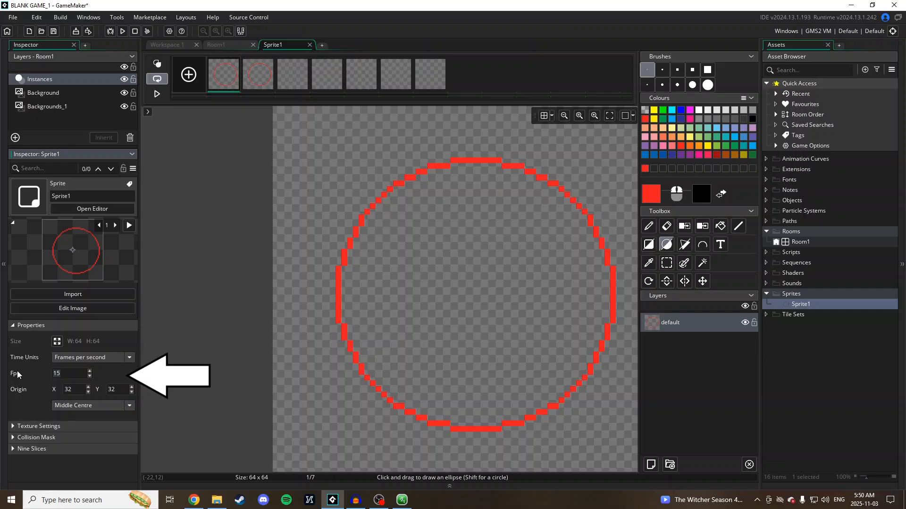
left_click(259, 78)
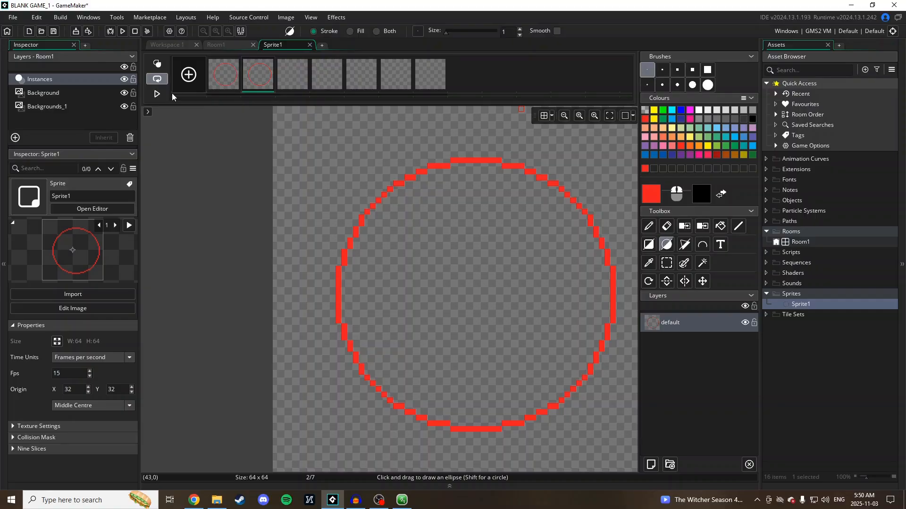
Step: Draw a large blue ellipse outline on the third frame and a smaller white circle outline on the fourth
left_click(302, 77)
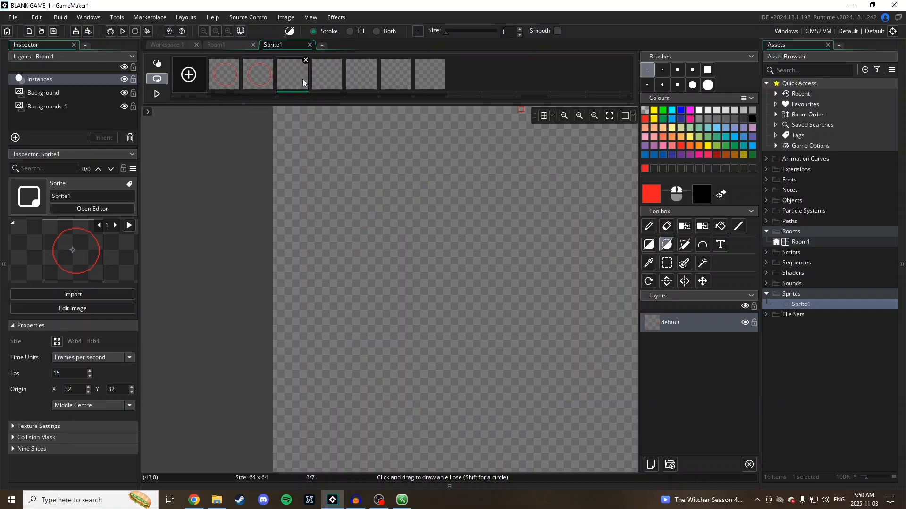
left_click(680, 110)
left_click_drag(297, 119, 647, 425)
left_click(326, 74)
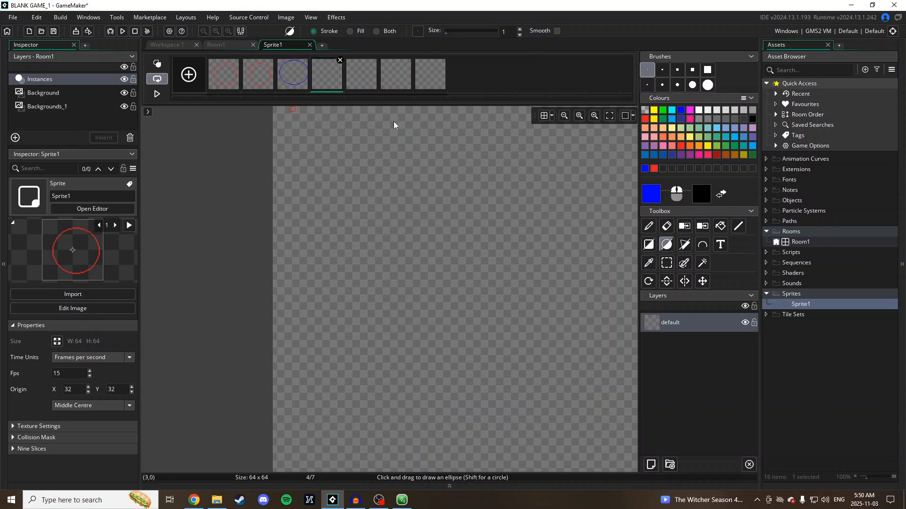
left_click(698, 110)
left_click_drag(343, 166, 584, 409)
Step: Delete the three blank frames that follow the white circle frame
left_click(375, 61)
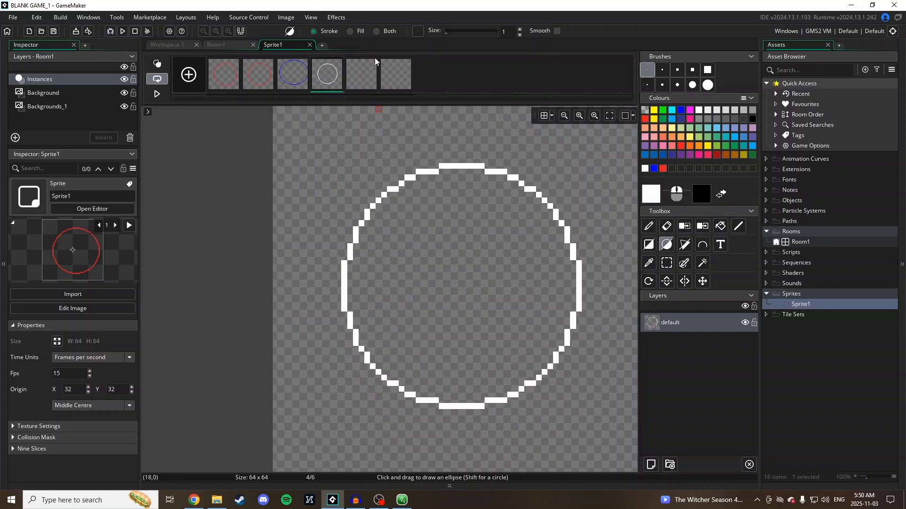
left_click(374, 60)
left_click(374, 60)
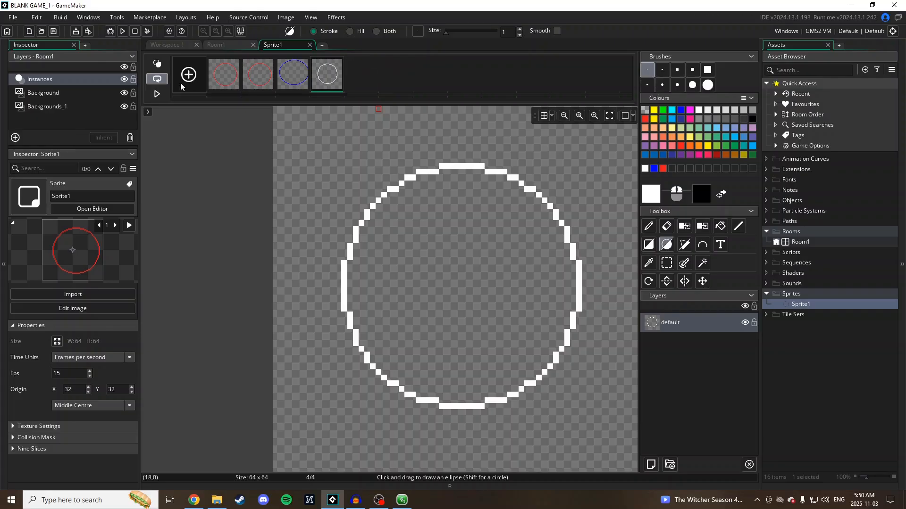
Step: Play the animation while setting its speed to 7, 5 and finally 60 frames per second, and stop playback
left_click(156, 95)
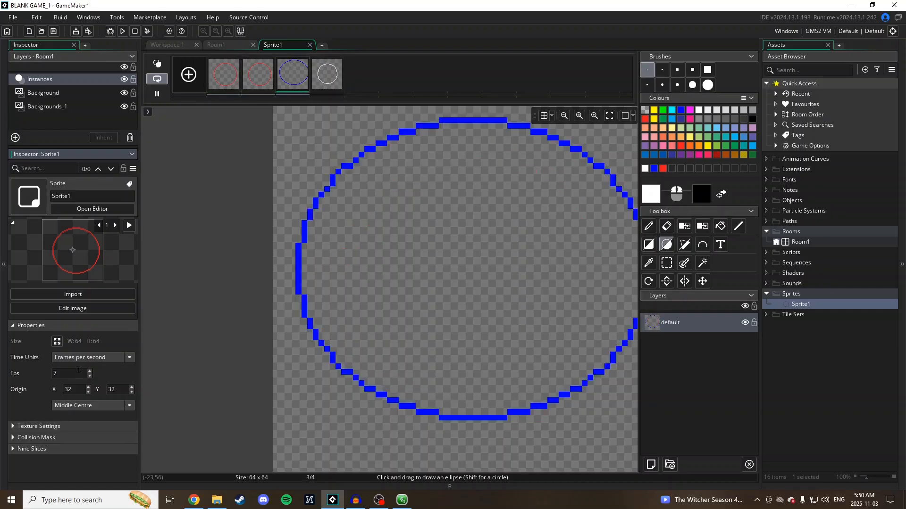
type("5")
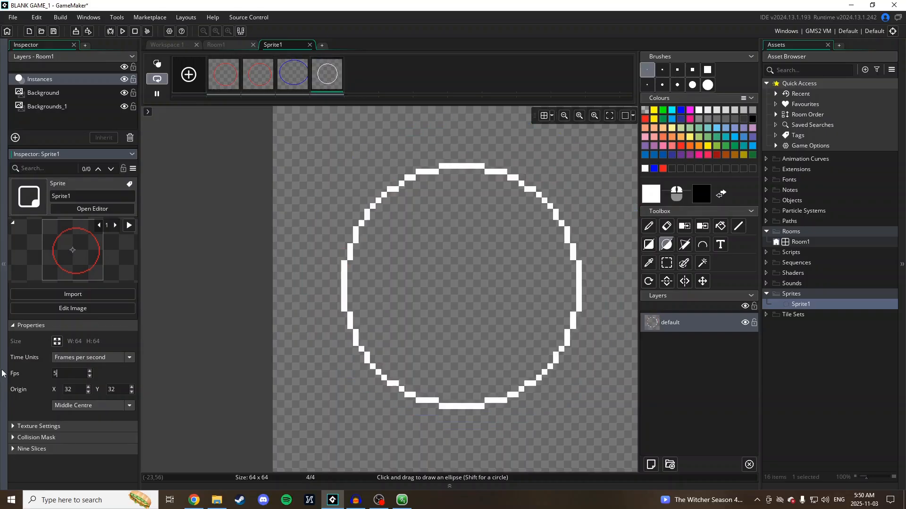
type("60")
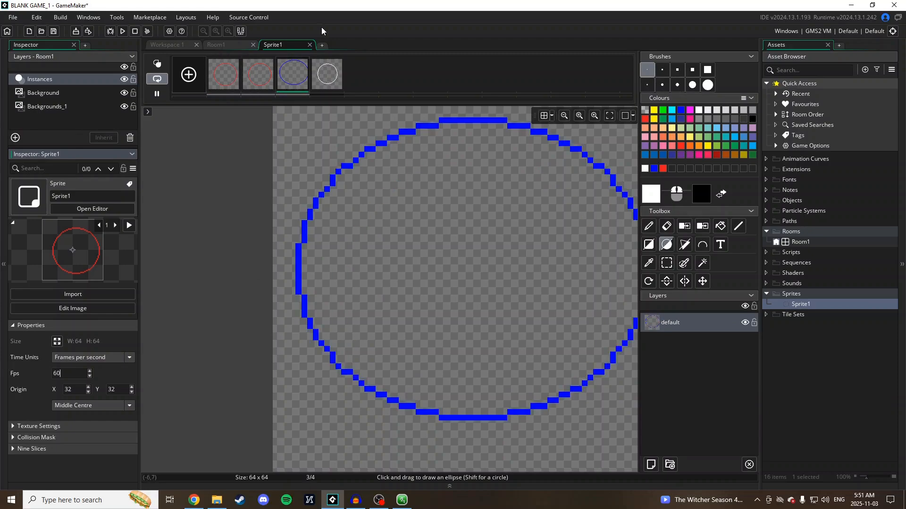
left_click(156, 93)
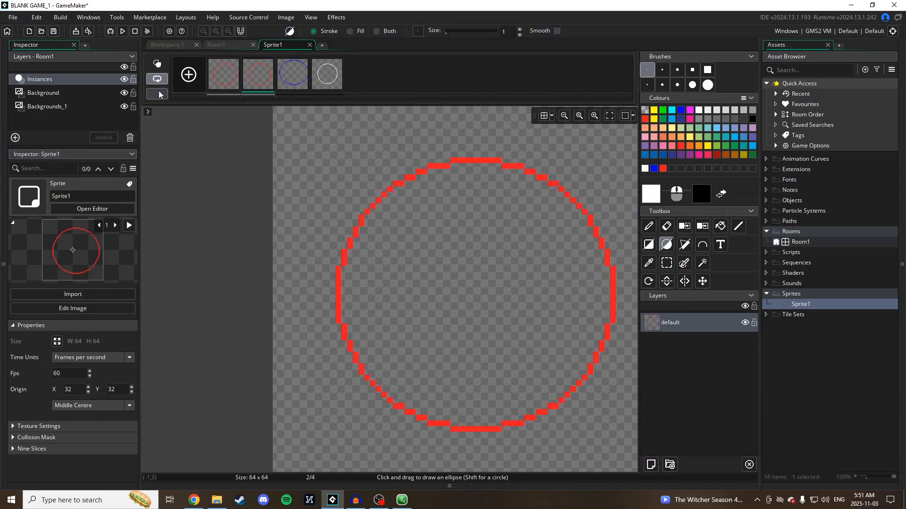
Step: Delete the second red circle frame and the blue and white frames, keeping only the first frame
left_click(271, 60)
left_click(271, 60)
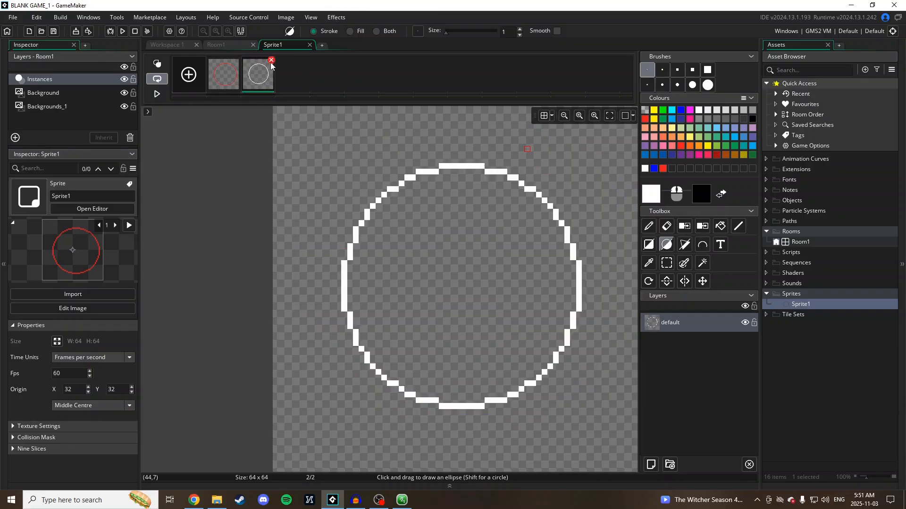
left_click(271, 60)
Step: Copy the red circle frame, paste it as a second frame, and delete the pasted frame
right_click(232, 69)
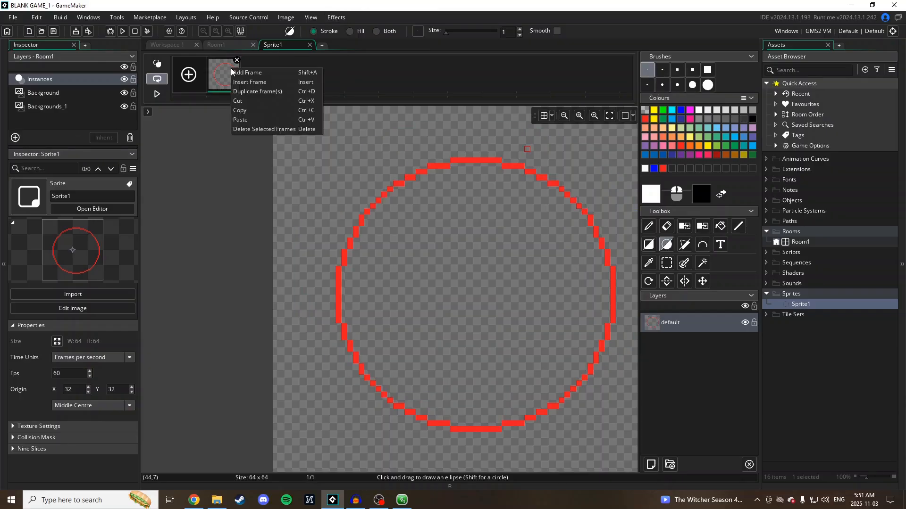
left_click(239, 105)
right_click(299, 61)
left_click(314, 114)
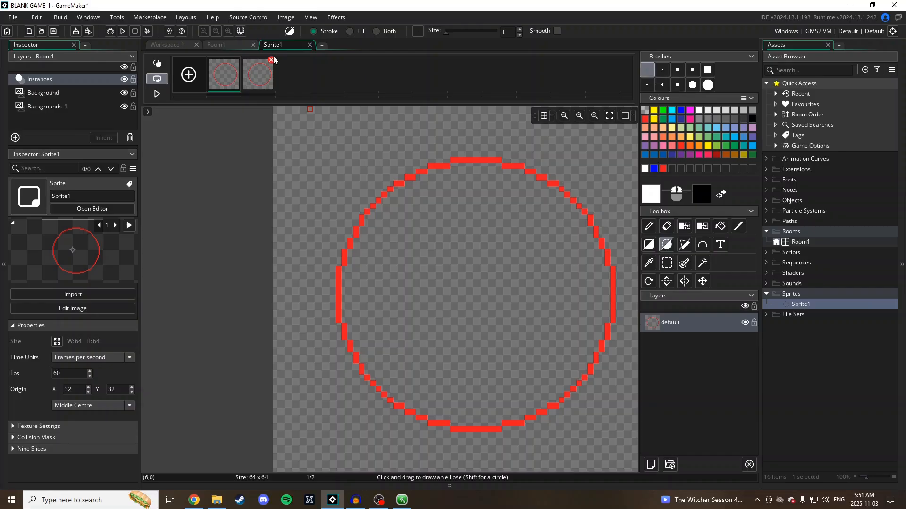
left_click(271, 60)
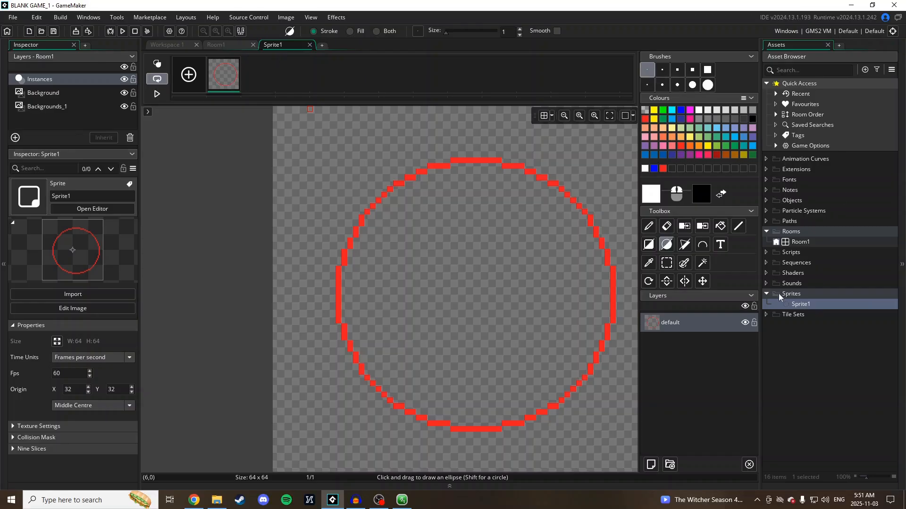
Step: Turn a rectangular selection over the red circle's upper-left part into a custom brush, stamp it once, and undo the stamp
left_click(666, 263)
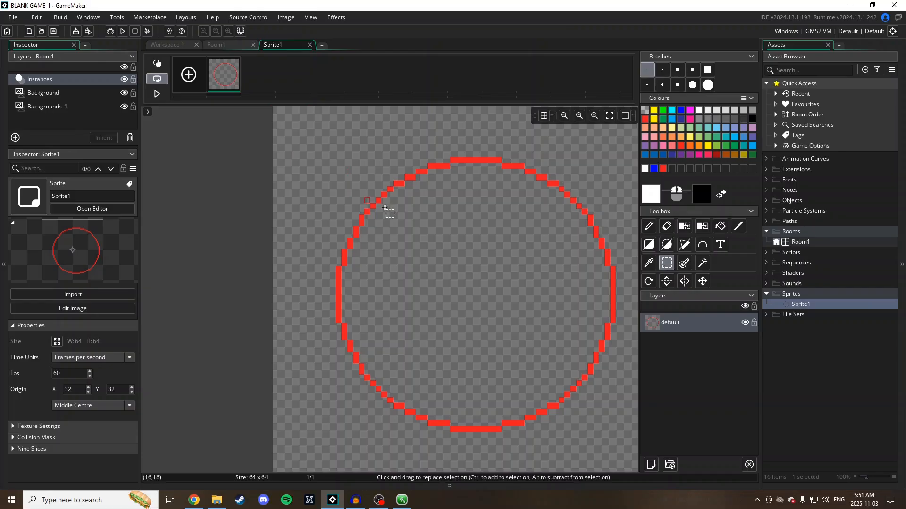
left_click_drag(301, 129, 502, 322)
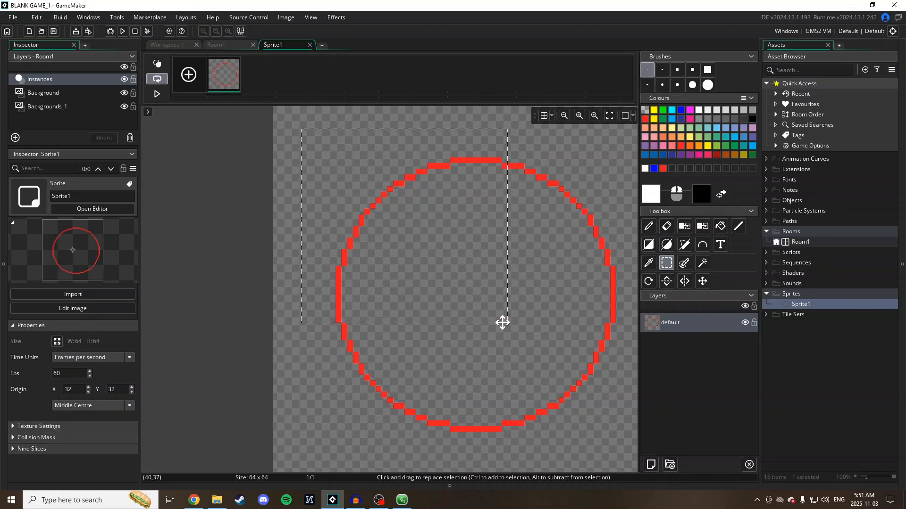
key("ctrl+b")
left_click(503, 322)
key("ctrl+z")
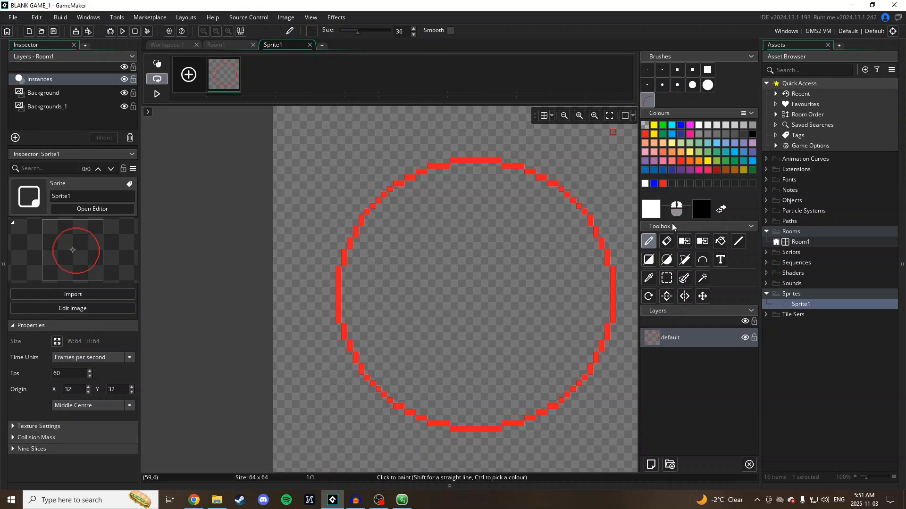
Step: Erase the whole red circle with the largest square brush at size 15, and return to the pencil with the 1-pixel brush
left_click(667, 241)
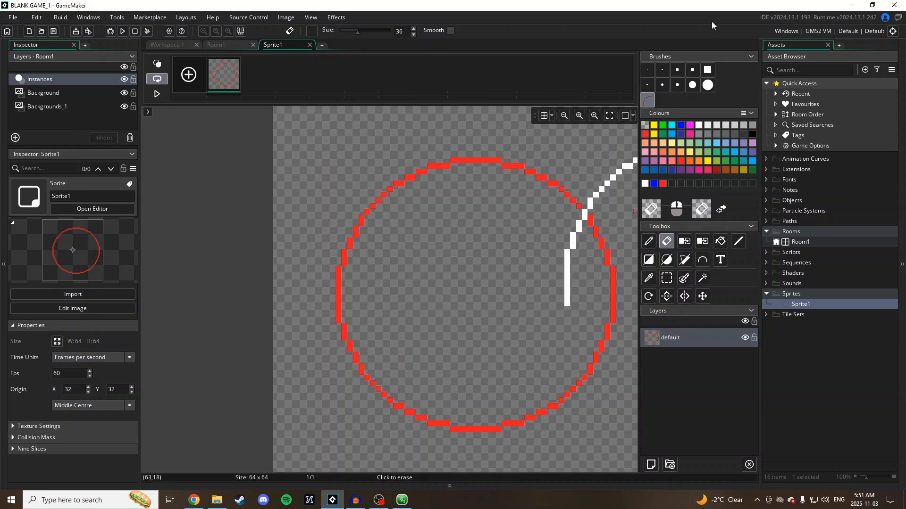
left_click(708, 71)
mouse_move(562, 178)
left_mouse_down()
mouse_move(377, 197)
mouse_move(376, 371)
mouse_move(595, 383)
mouse_move(600, 168)
left_mouse_up()
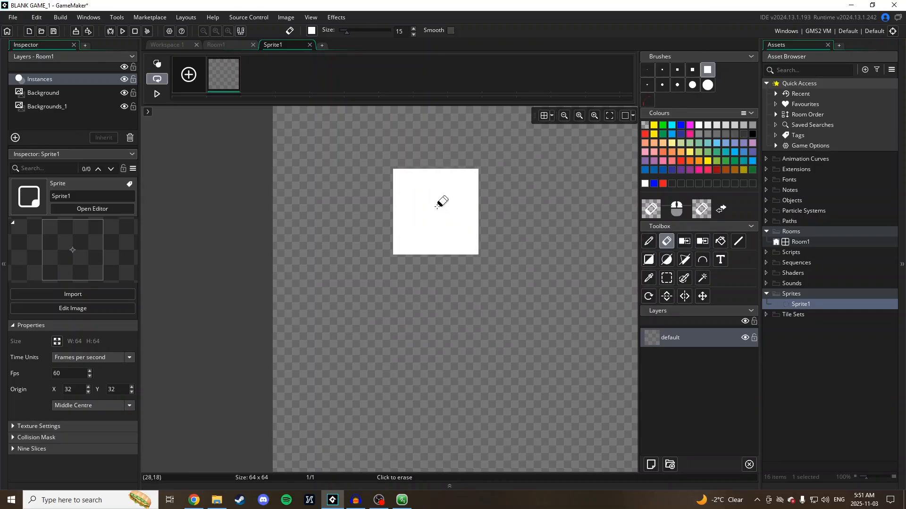
left_click(649, 242)
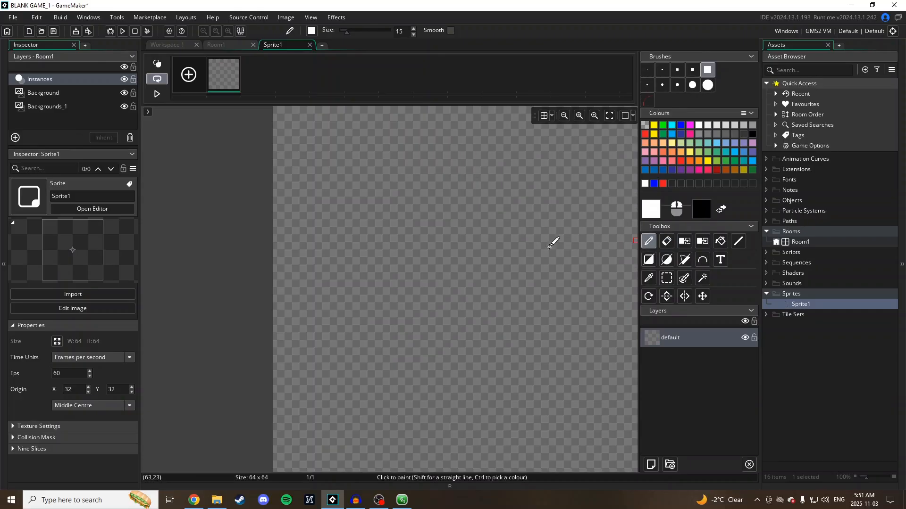
left_click(647, 69)
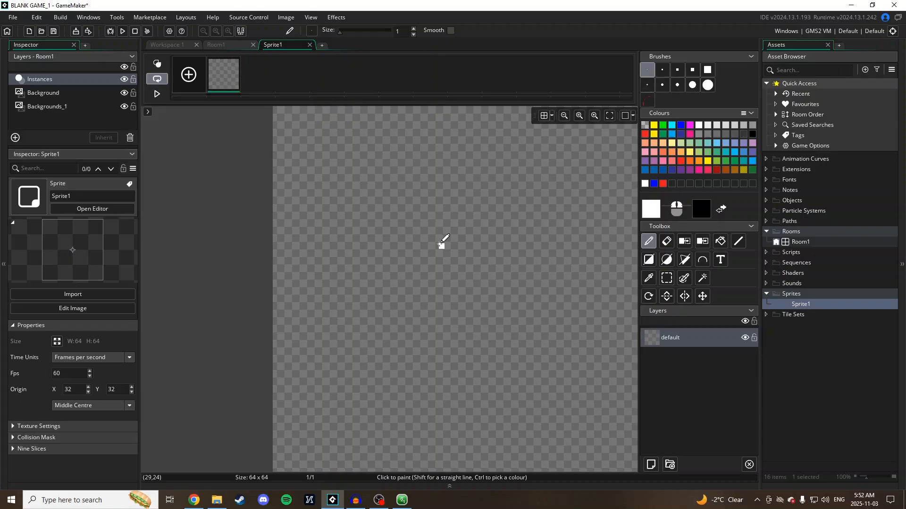
Step: Close Sprite1's image editor and sprite window, and create a new object in the Objects group
left_click(309, 45)
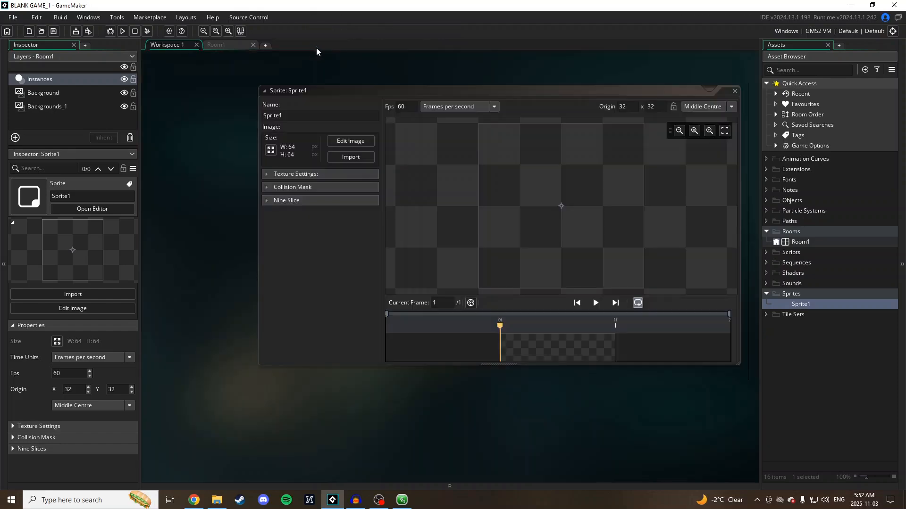
left_click(734, 90)
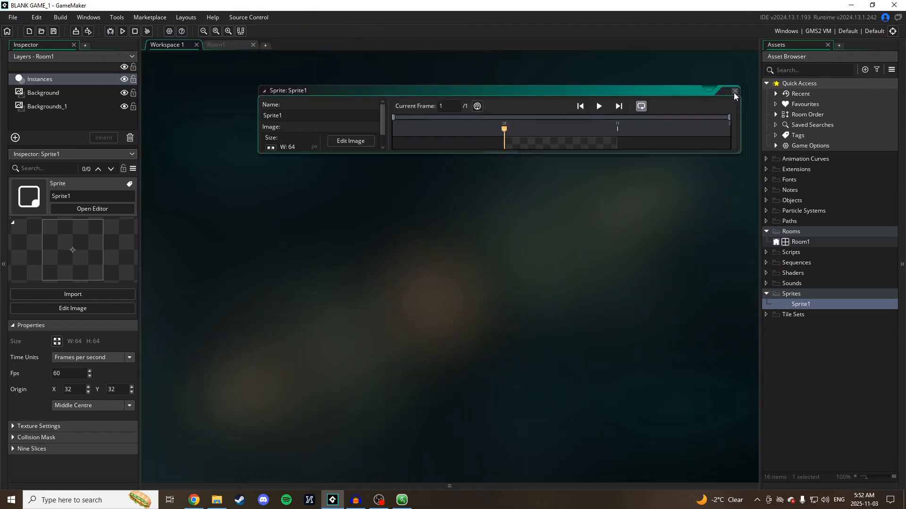
right_click(783, 200)
mouse_move(791, 207)
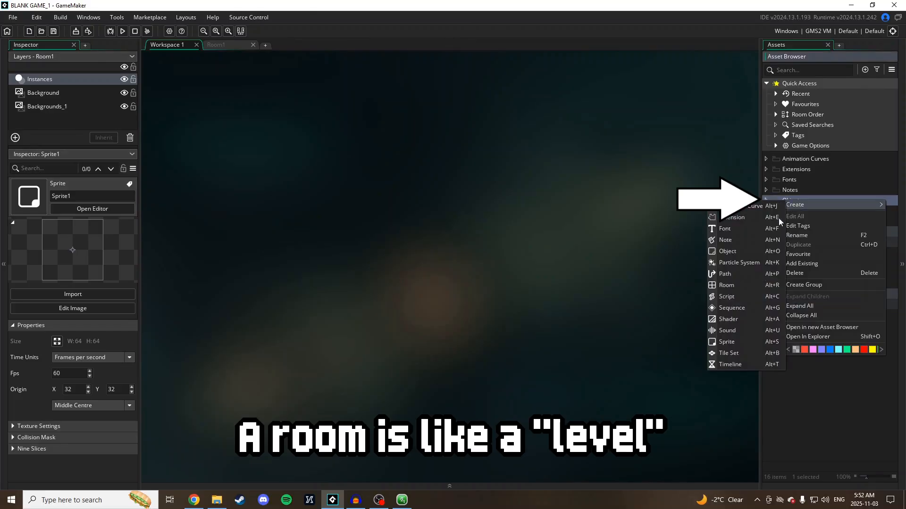
left_click(727, 251)
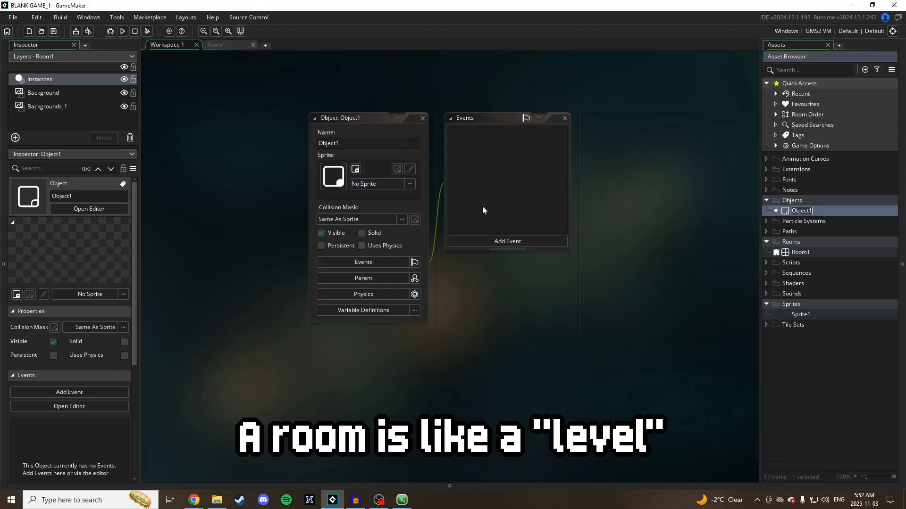
Step: Add a Create event to the new object, and close the object's editor
left_click(497, 241)
left_click(536, 242)
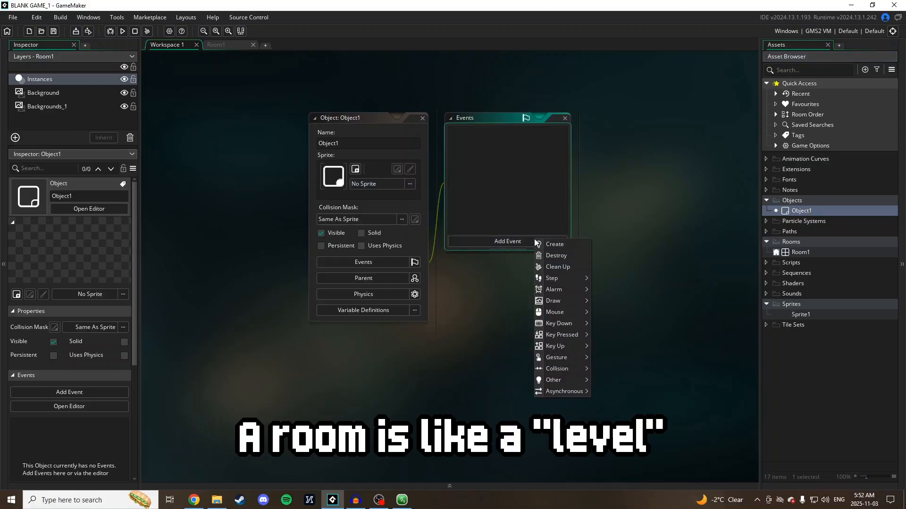
left_click(556, 244)
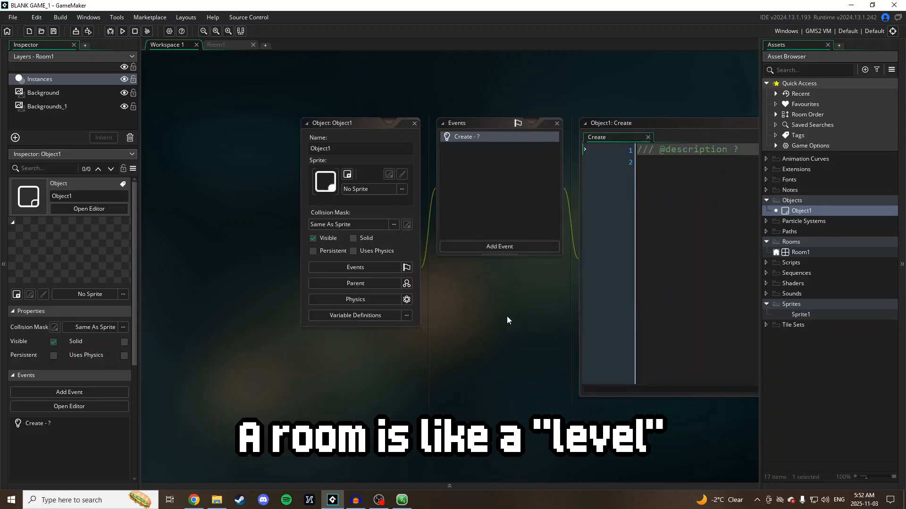
left_click(565, 189)
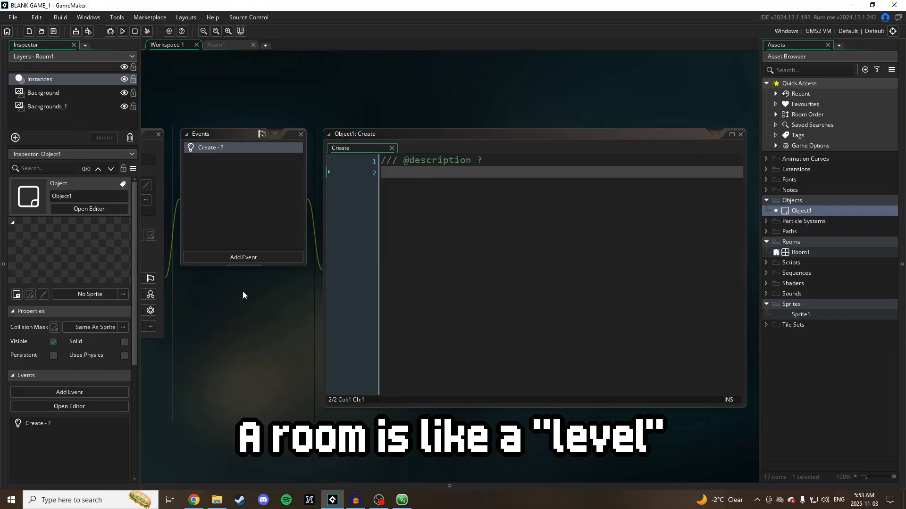
middle_click_drag(237, 291, 402, 283)
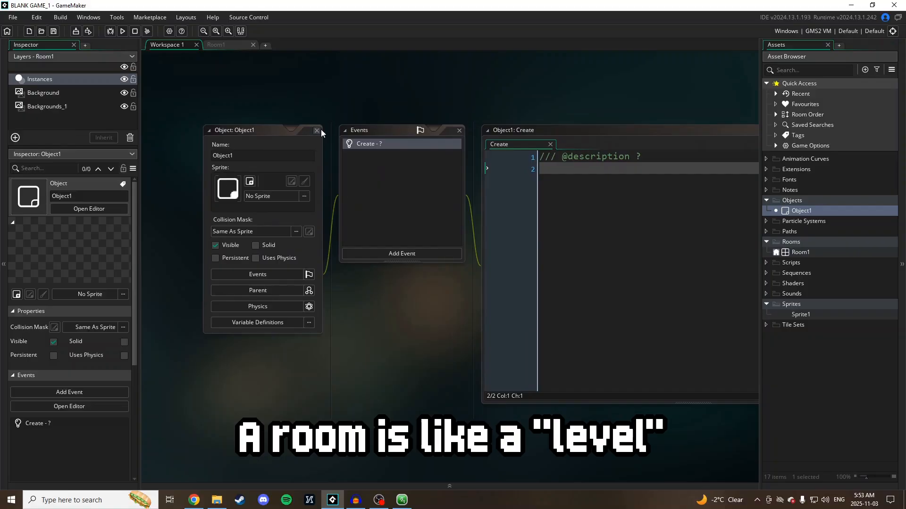
left_click(317, 131)
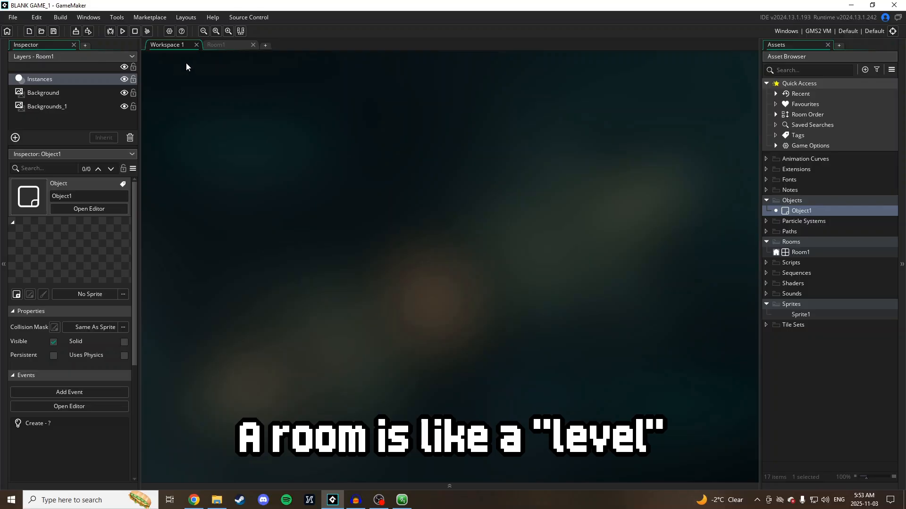
Step: Place an instance of Object1 in Room1 at X 960, Y 448, and delete that instance
left_click(222, 45)
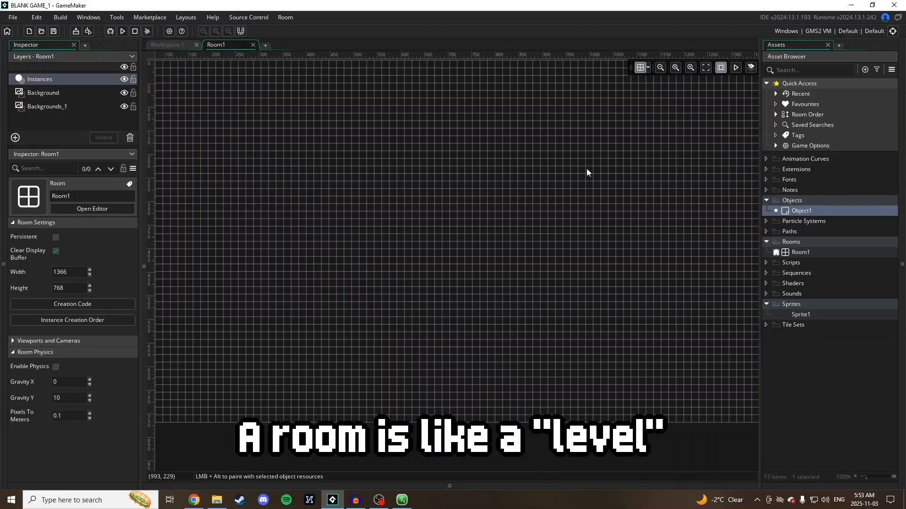
left_click(660, 68)
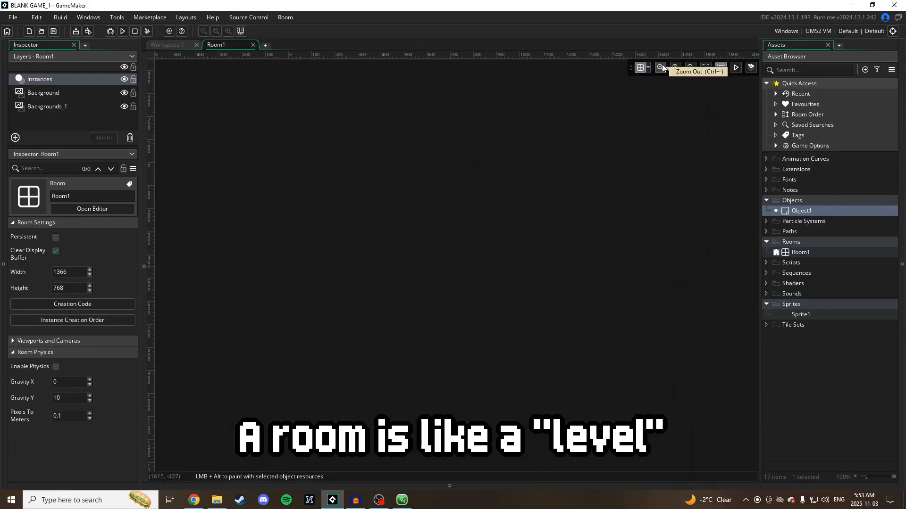
left_click(689, 68)
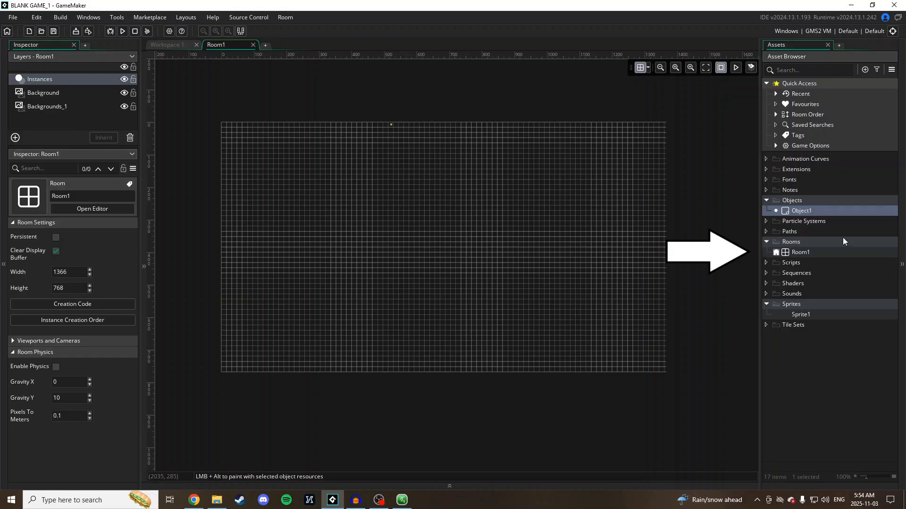
left_click_drag(815, 210, 538, 269)
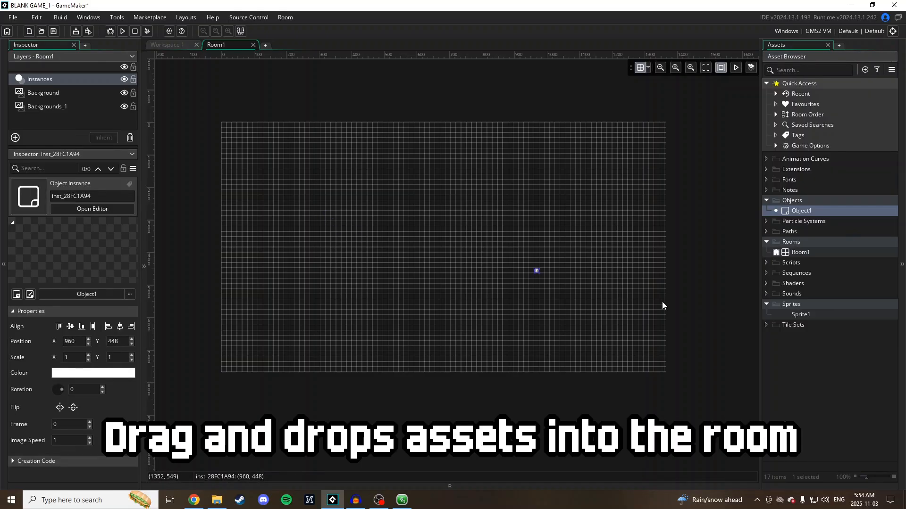
key("Delete")
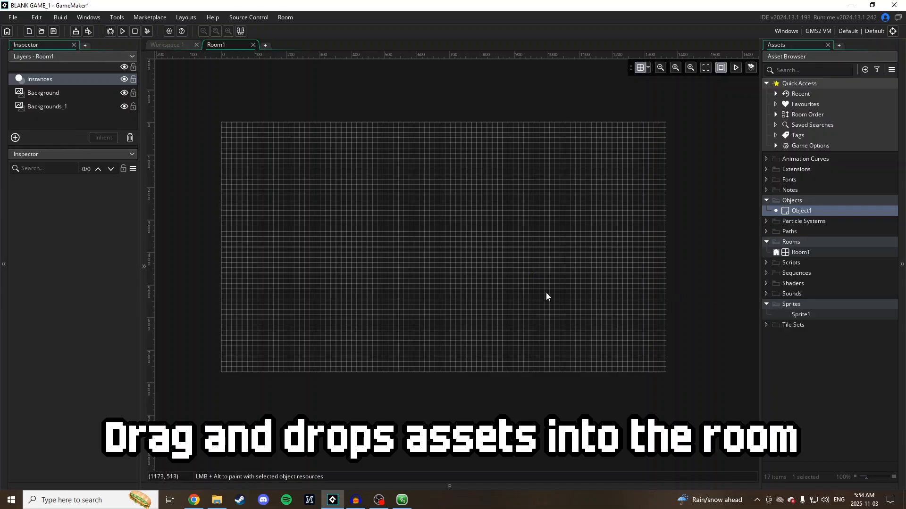
Step: Delete the Backgrounds_1 layer from Room1, and select the Background layer after viewing the Instances layer's properties
right_click(72, 109)
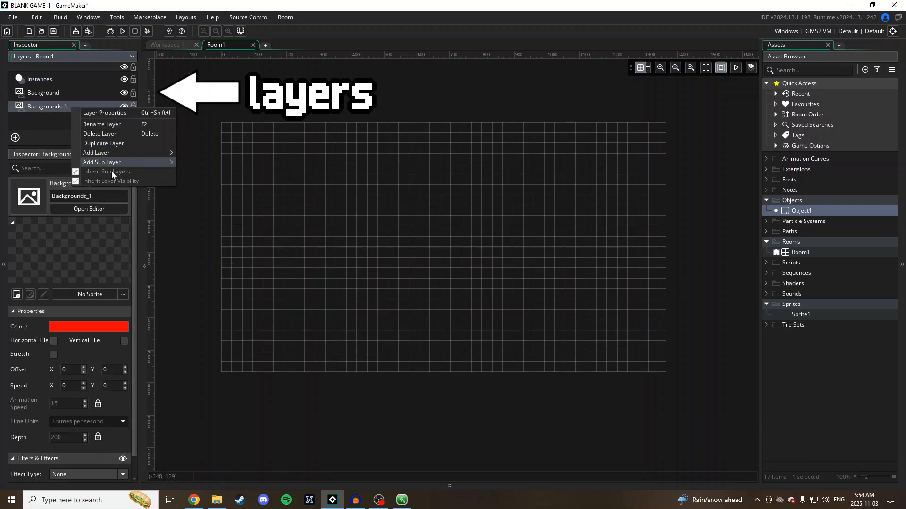
left_click(120, 134)
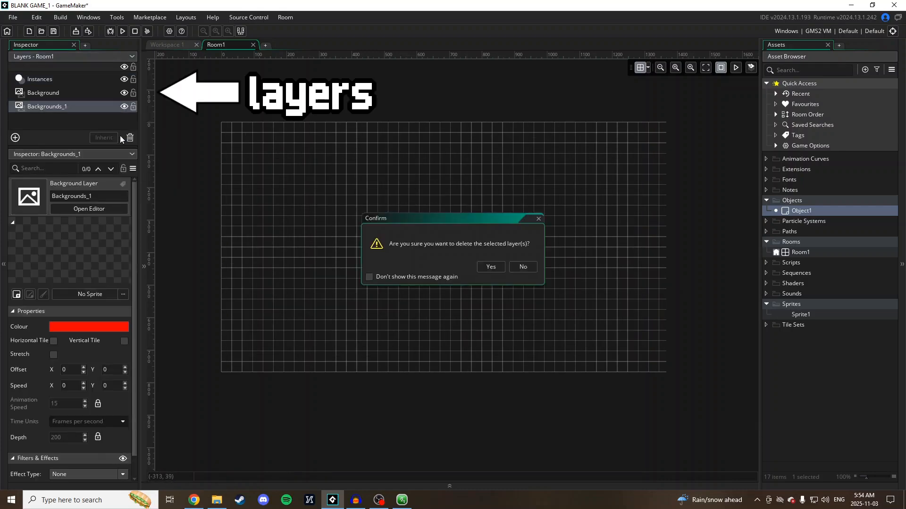
left_click(481, 266)
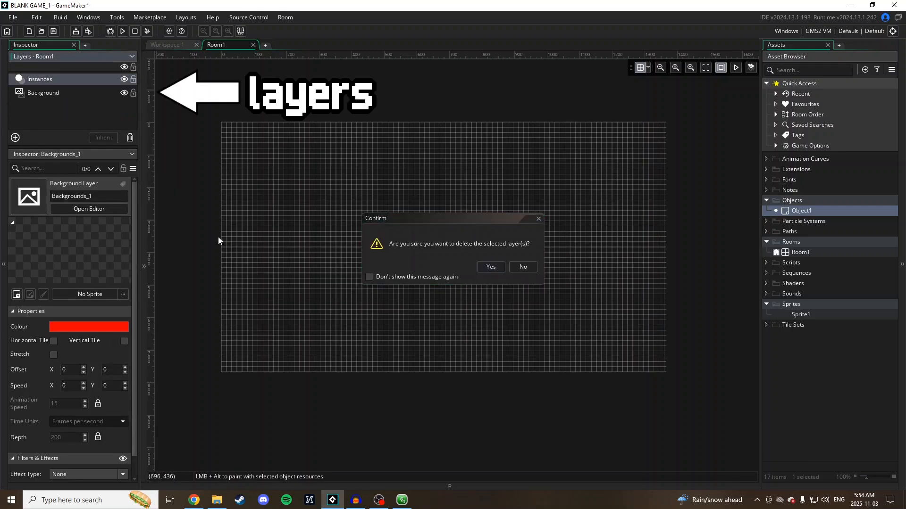
left_click(84, 78)
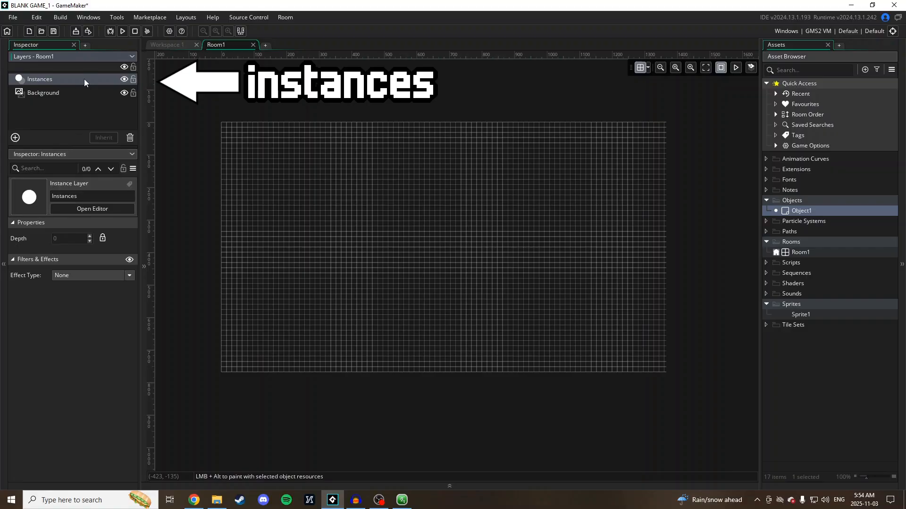
left_click(67, 94)
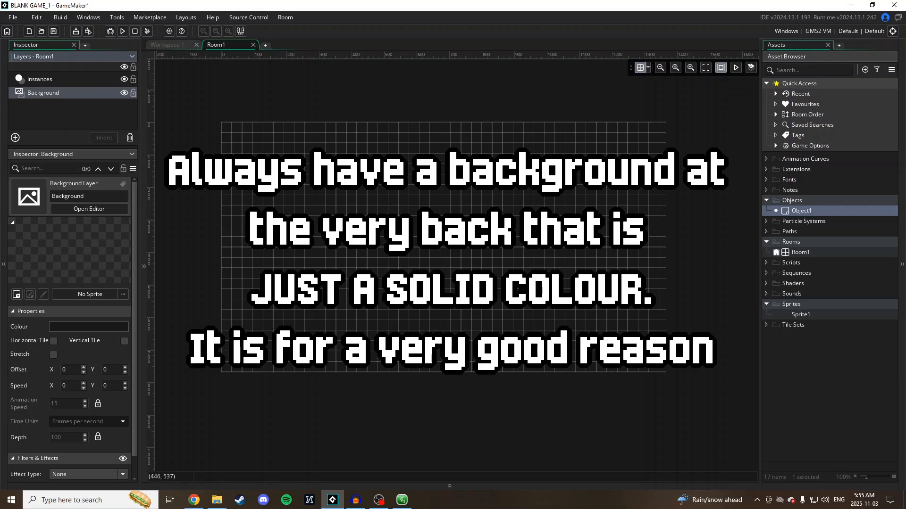
Step: Open Sprite1's image for editing and draw a filled yellow rectangle about 25 pixels wide down the canvas's left side at full height
double_click(801, 315)
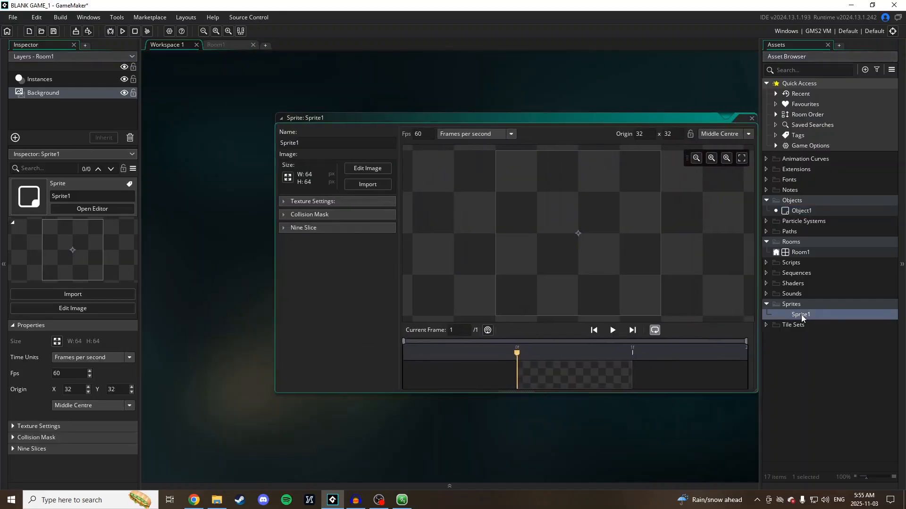
left_click(351, 169)
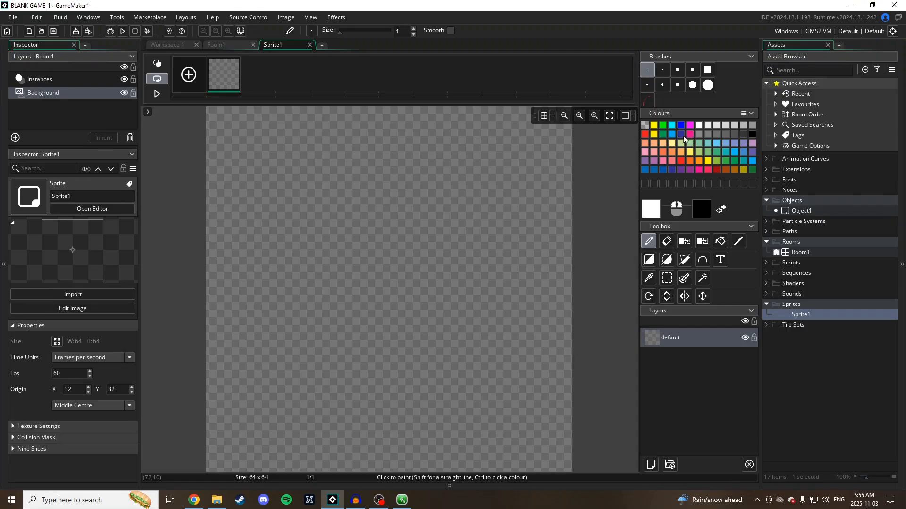
left_click(654, 126)
left_click(648, 259)
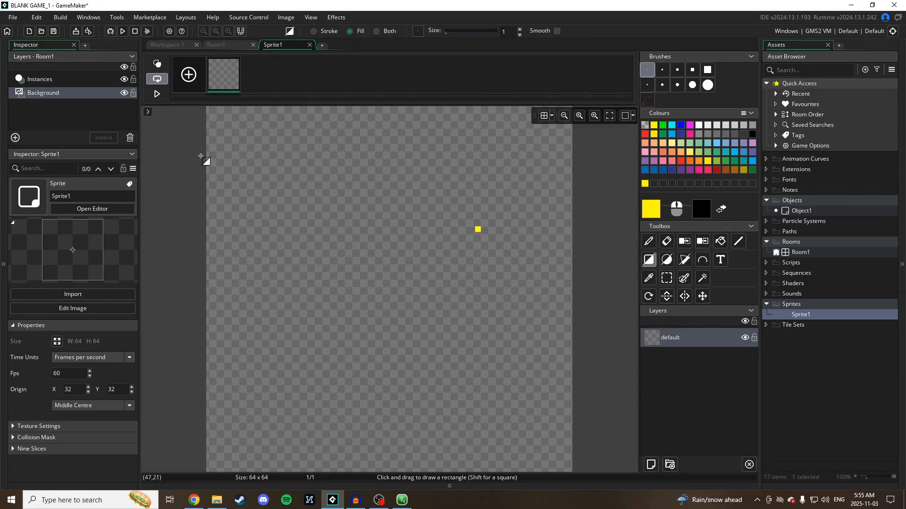
left_click_drag(208, 108, 237, 178)
left_click_drag(257, 227, 350, 474)
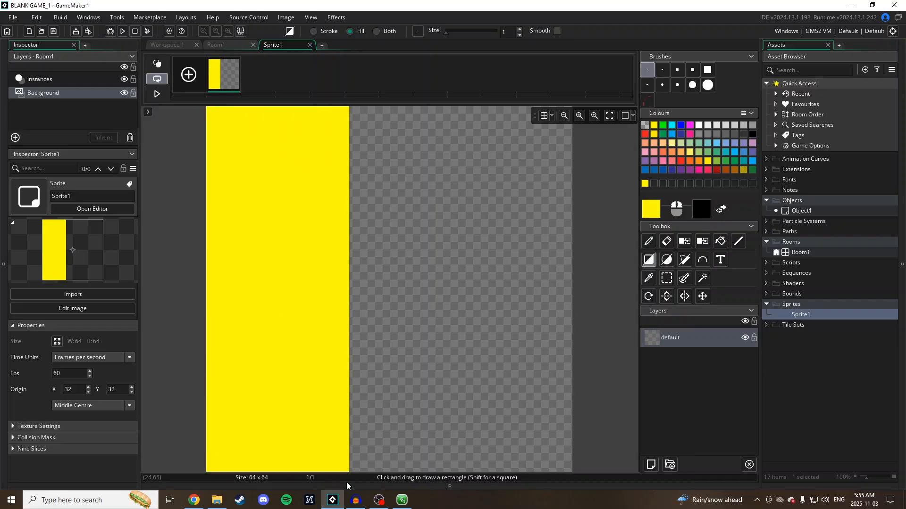
Step: Draw a full-height filled magenta stripe about 23 pixels wide beside the yellow one, and fill the remaining transparent area with yellow
left_click(687, 126)
left_click_drag(353, 109, 480, 472)
left_click(721, 241)
left_click(654, 125)
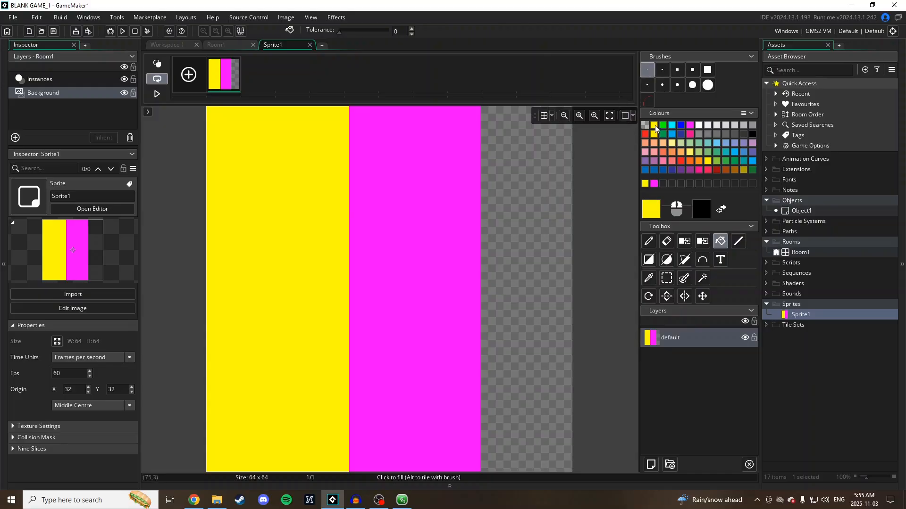
left_click(545, 228)
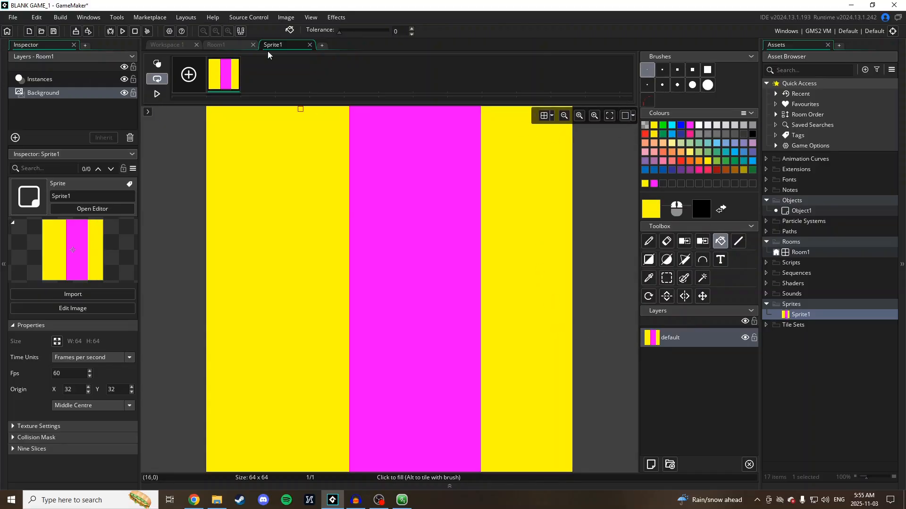
Step: Close Sprite1's image editor and sprite window, and open Object1 in Workspace 1 after viewing Room1
left_click(313, 44)
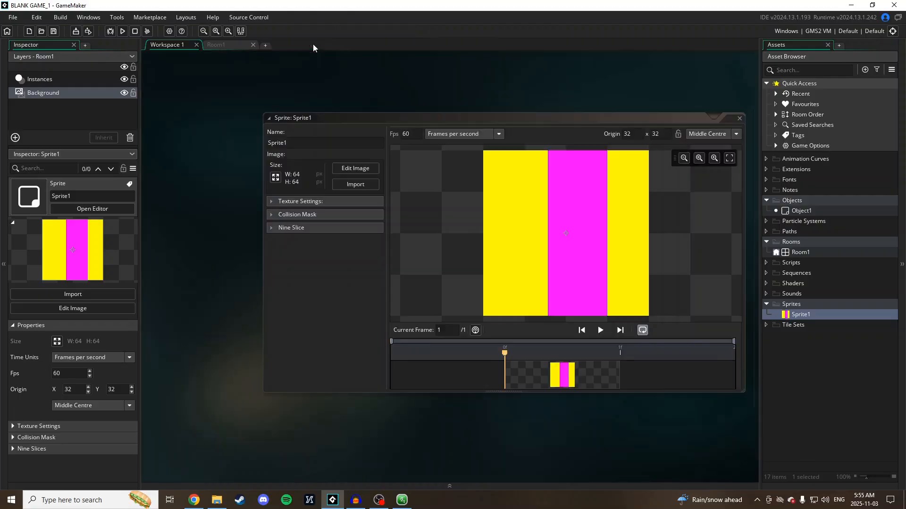
left_click(740, 118)
double_click(800, 252)
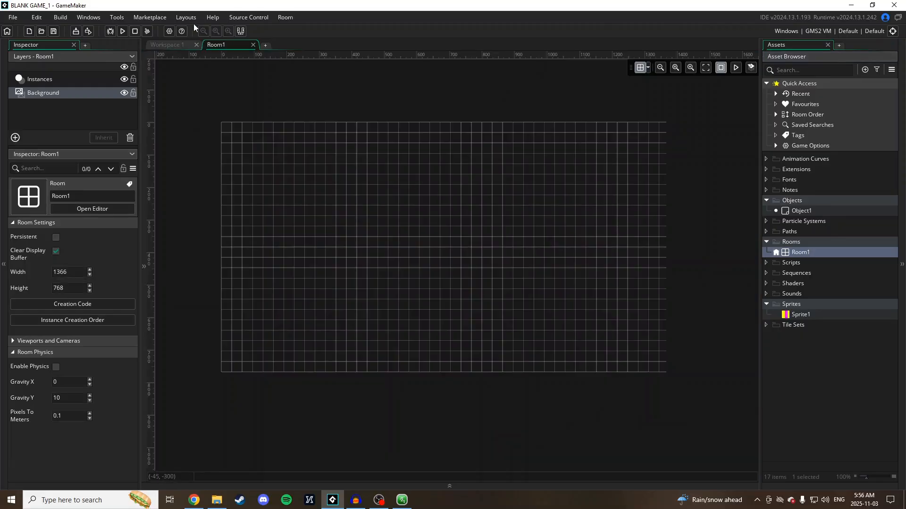
left_click(166, 45)
double_click(807, 212)
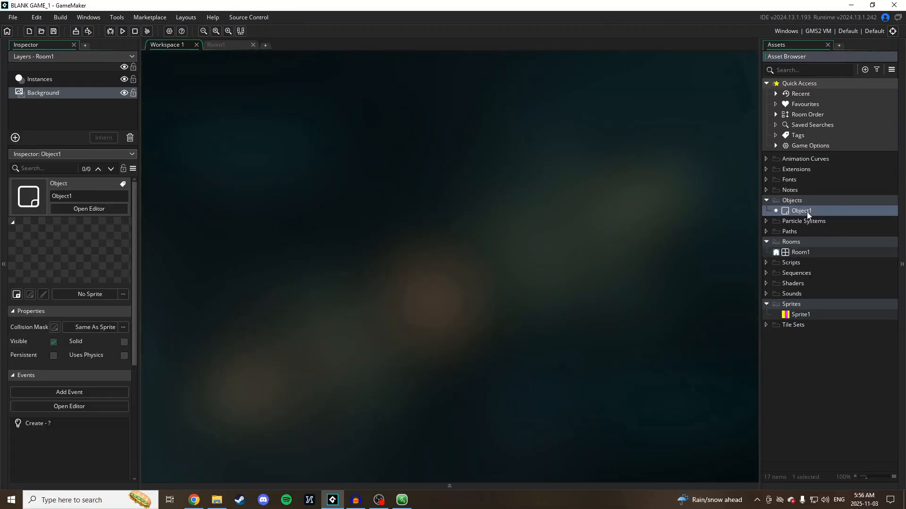
Step: Assign Sprite1 as the sprite of Object1
left_click(409, 183)
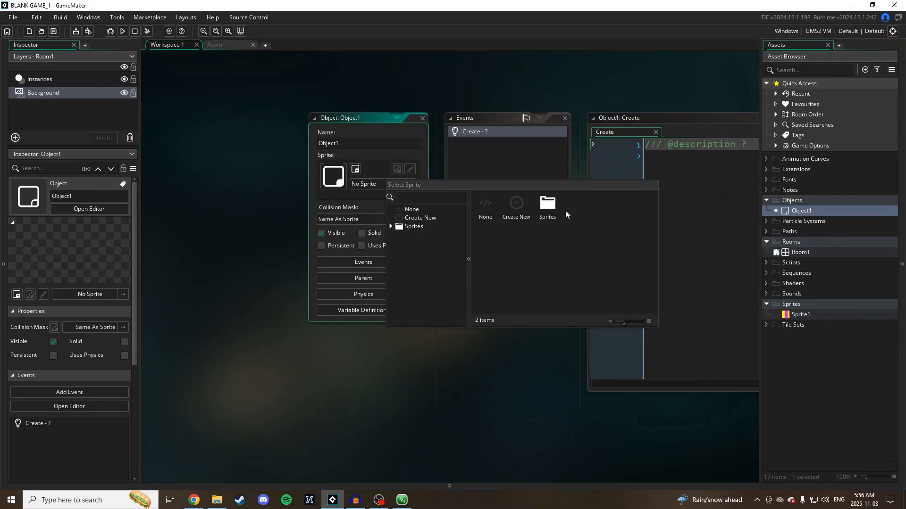
double_click(547, 205)
double_click(514, 204)
Step: Add a Step event to Object1 containing the code x++; and close the object's window
left_click(499, 242)
mouse_move(527, 282)
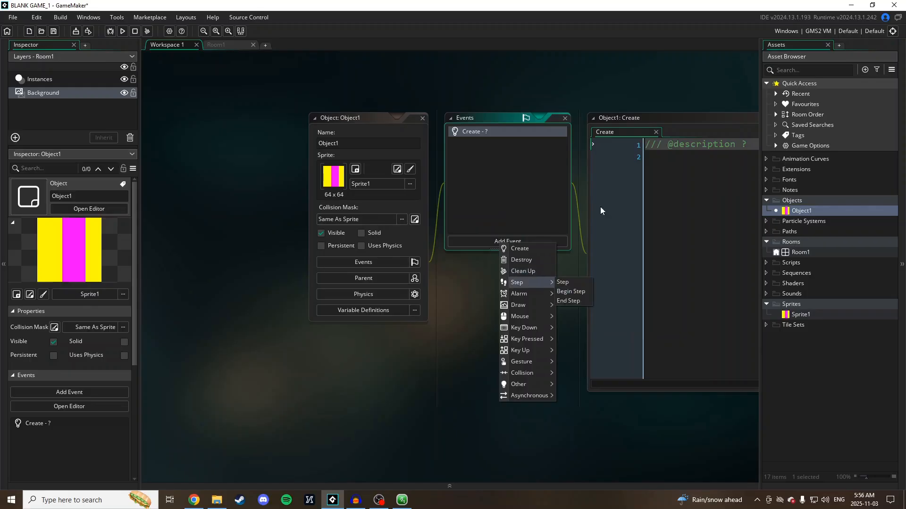
left_click(568, 282)
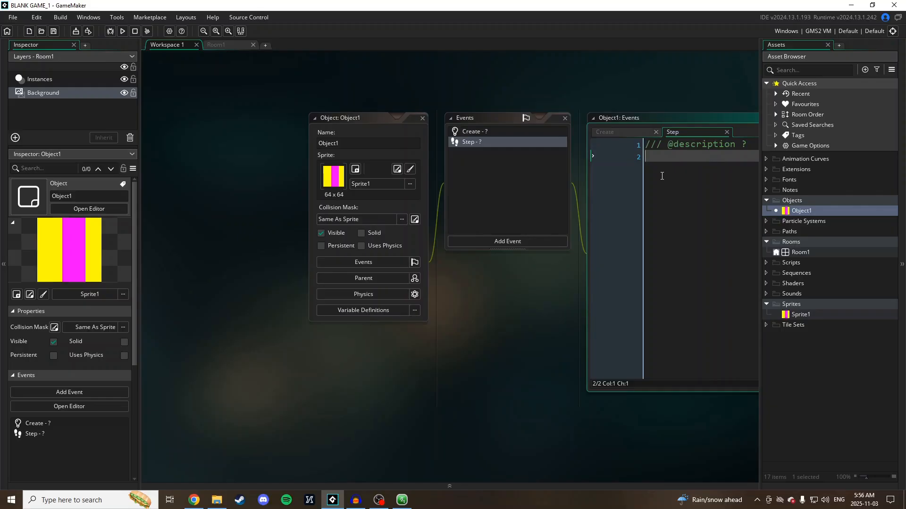
type("x++;")
left_click(525, 382)
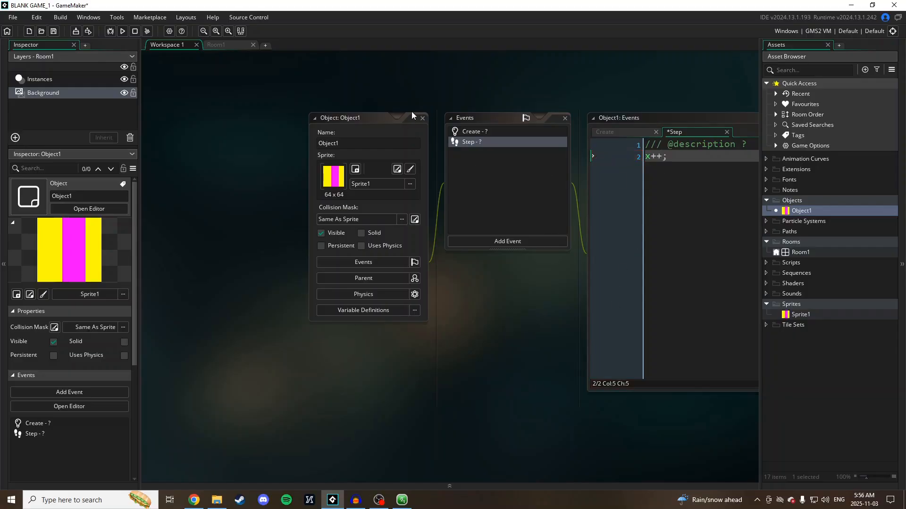
left_click(423, 119)
Step: Place an Object1 instance on Room1's Instances layer near the room's left edge at mid-height, and test-run the game
left_click(229, 45)
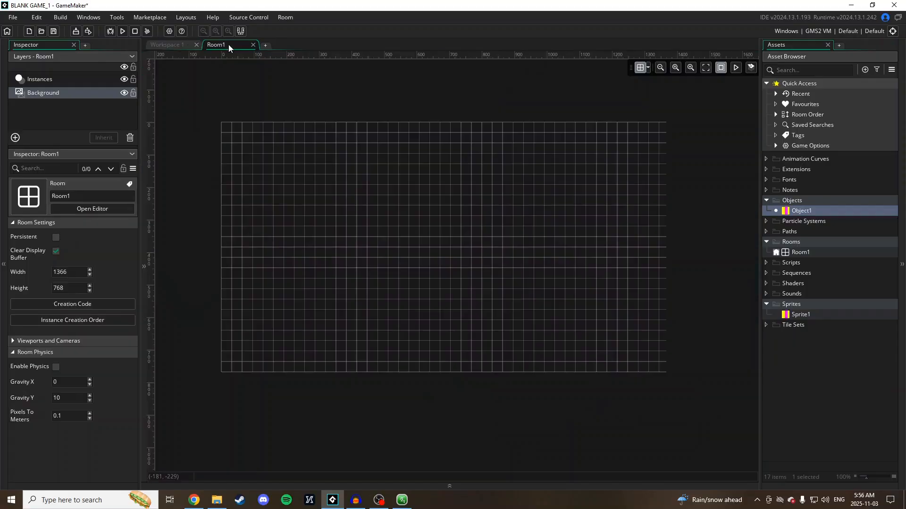
left_click(66, 81)
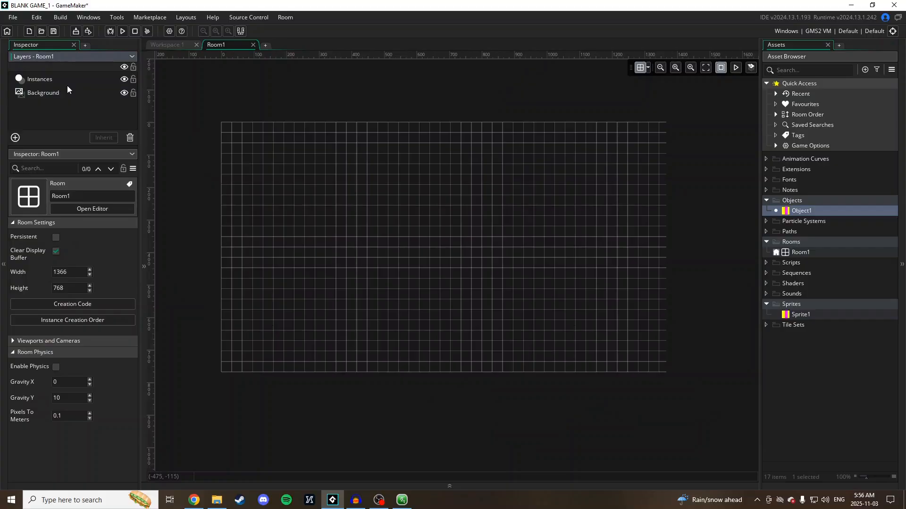
left_click_drag(800, 211, 255, 249)
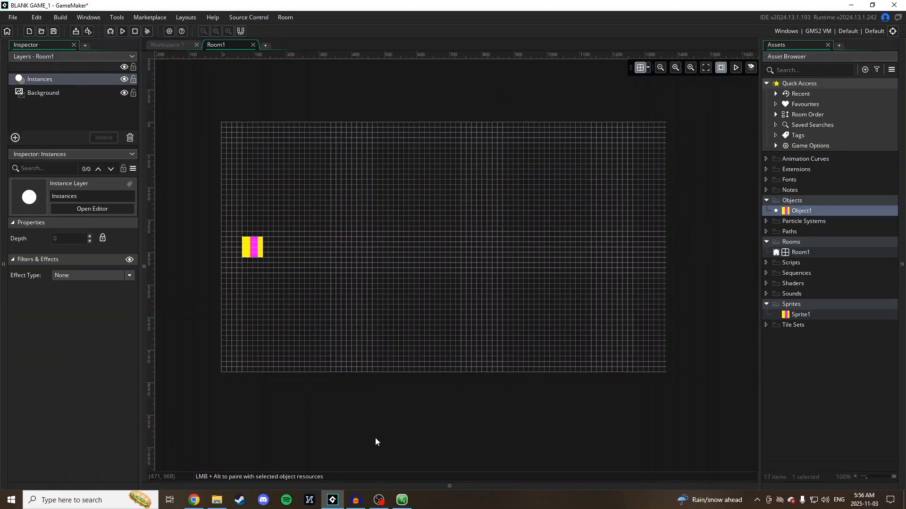
key("F5")
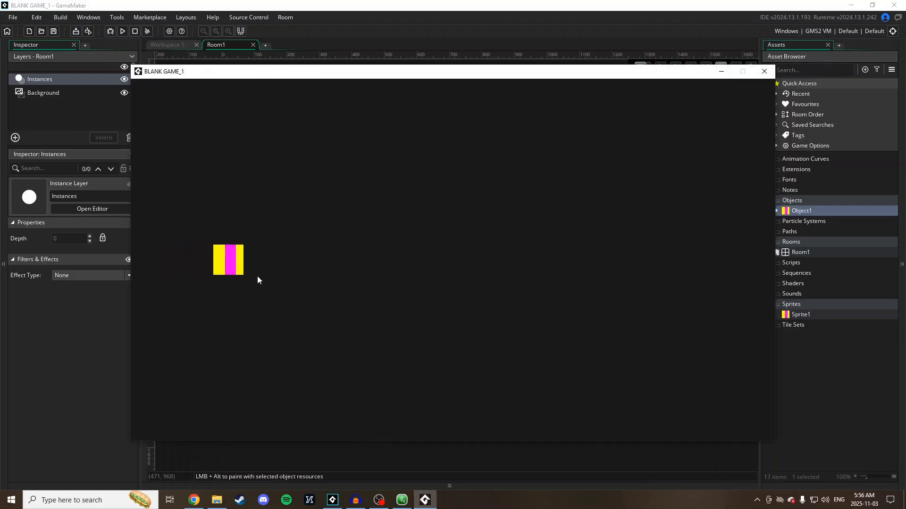
left_click(765, 71)
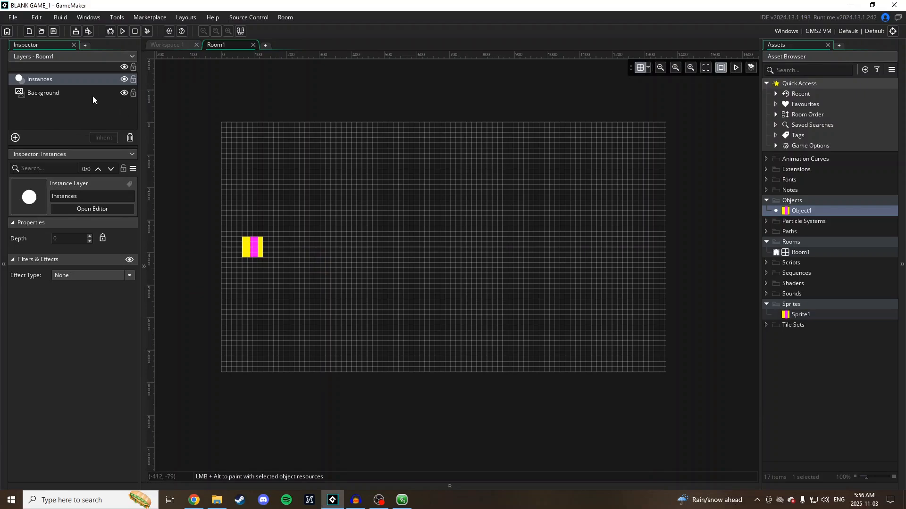
Step: Hide Room1's Background layer and test-run the game, and show the layer again for a second test run
left_click(124, 93)
key("F5")
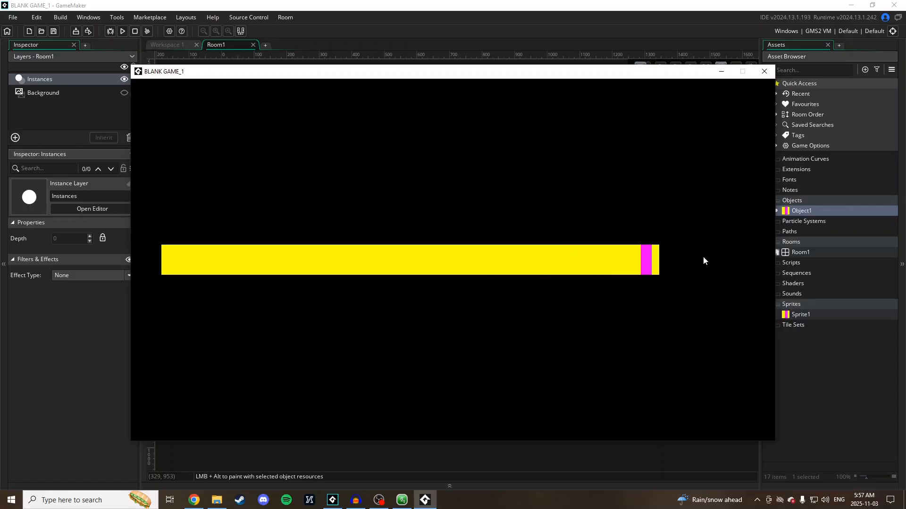
left_click(764, 71)
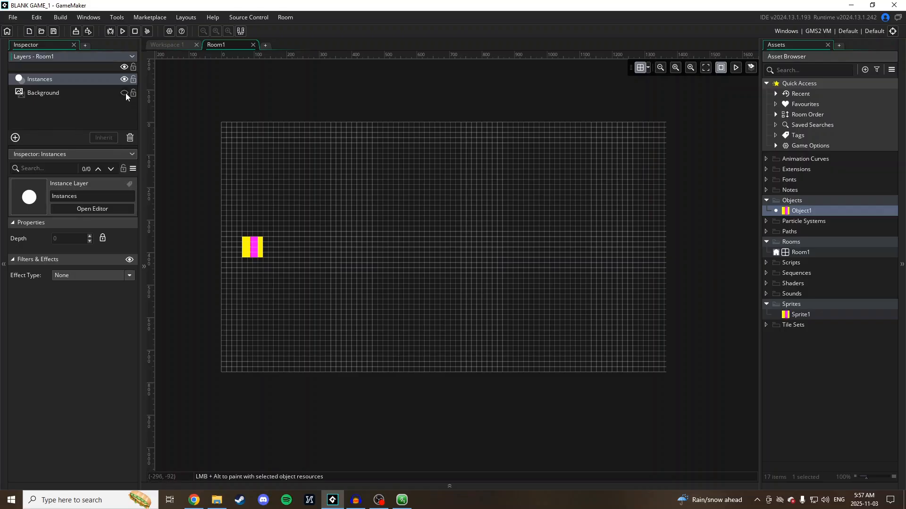
key("F5")
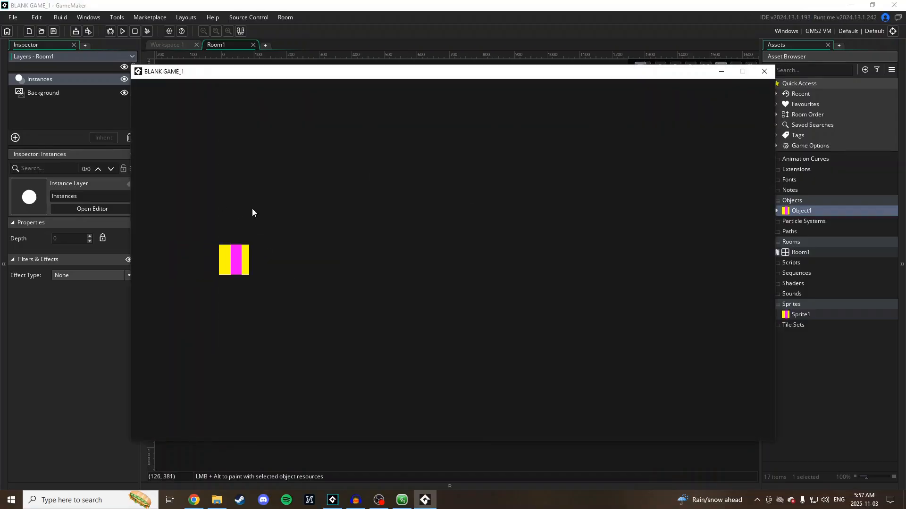
left_click(763, 71)
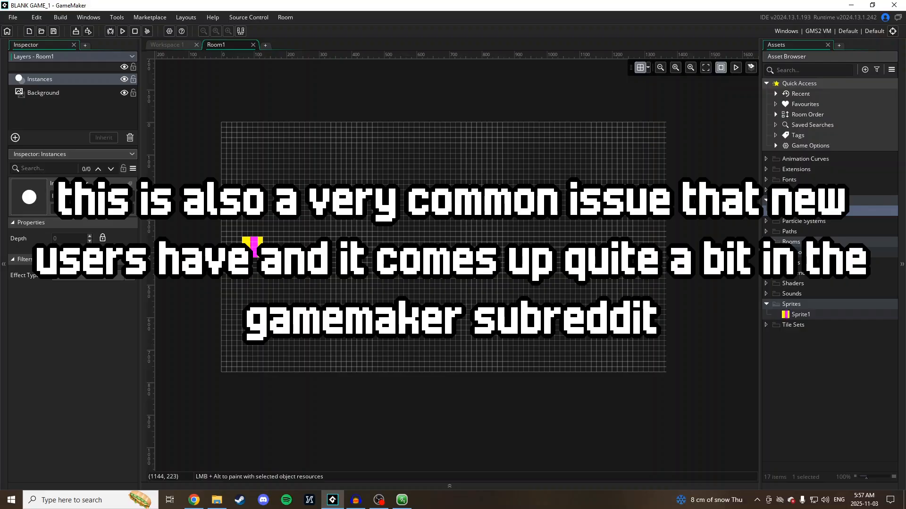
Step: Delete Object1 from the project's assets
left_click(798, 213)
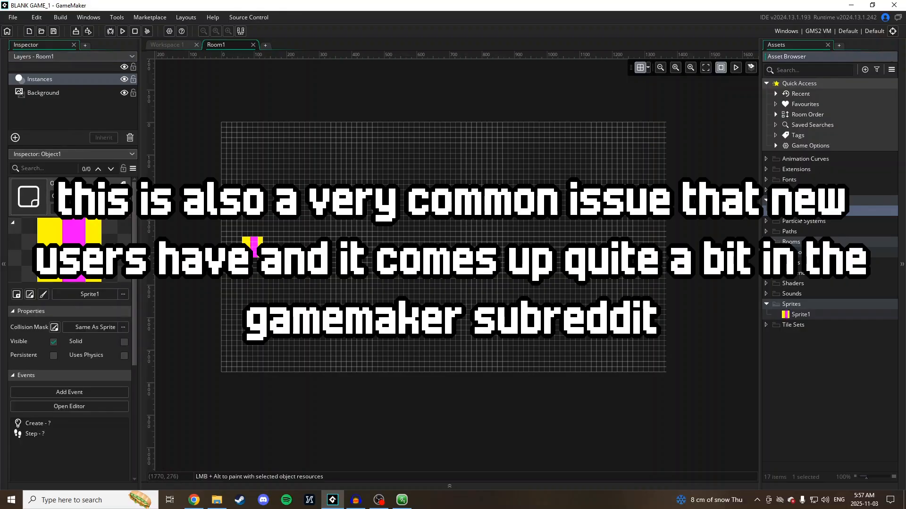
key("Delete")
left_click(225, 204)
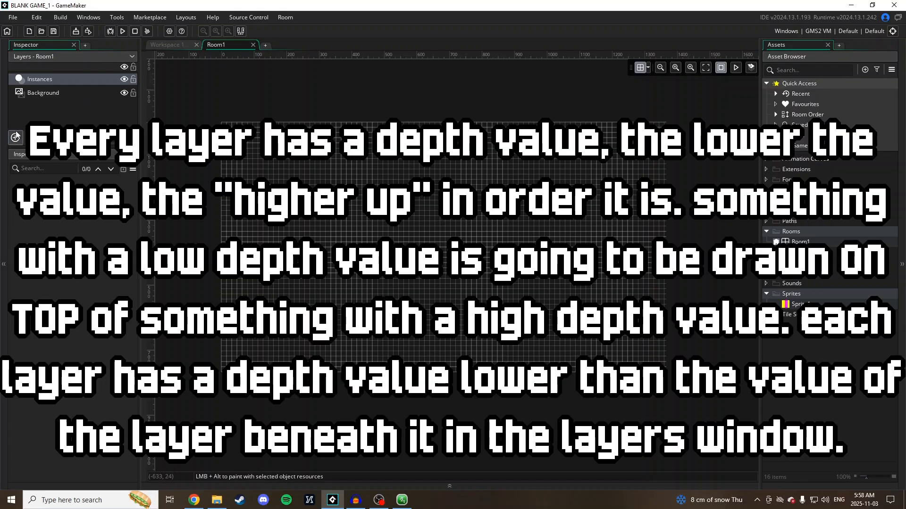
Step: Add a new background layer to Room1 and place it between the Instances and Background layers
left_click(12, 139)
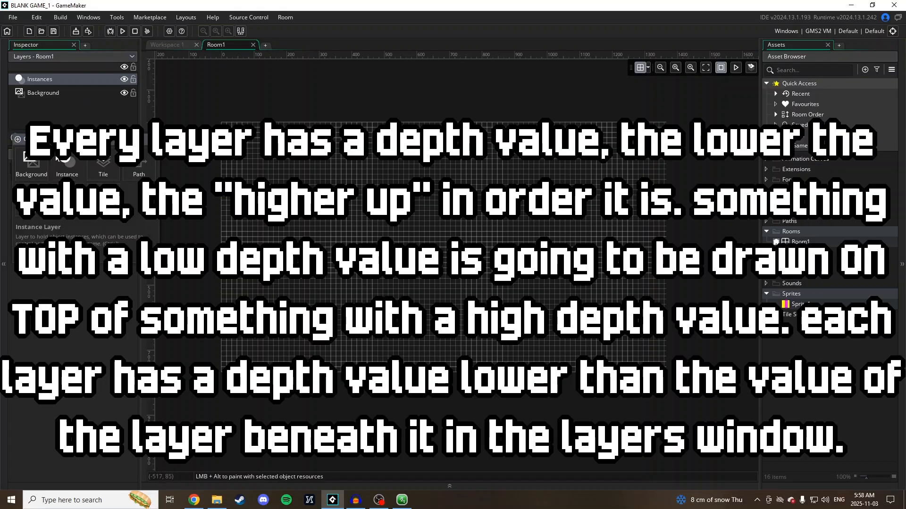
left_click(32, 163)
left_click_drag(64, 81, 60, 103)
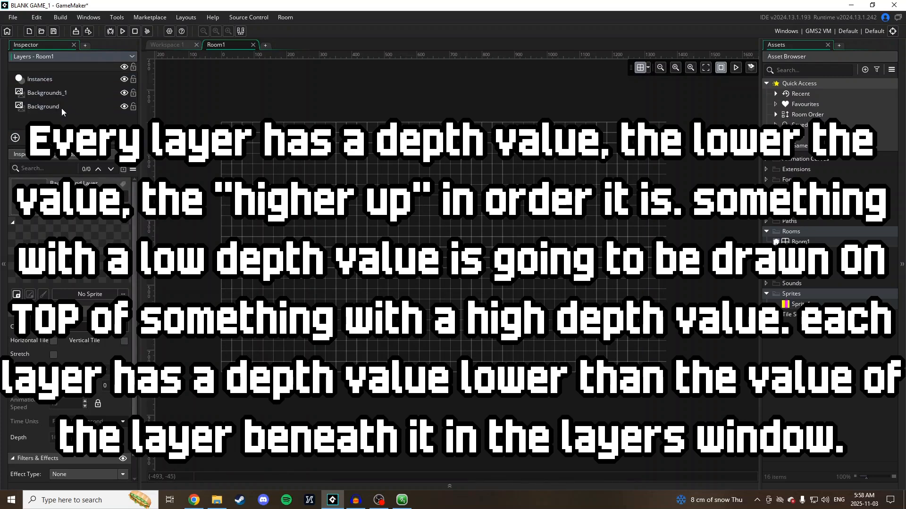
Step: Compare the depth values of the Background and Backgrounds_1 layers
left_click(55, 109)
left_click(60, 95)
left_click(60, 107)
left_click(60, 94)
left_click(57, 107)
left_click(57, 94)
Step: Set the Backgrounds_1 layer's colour to red (FF0000)
left_click(99, 324)
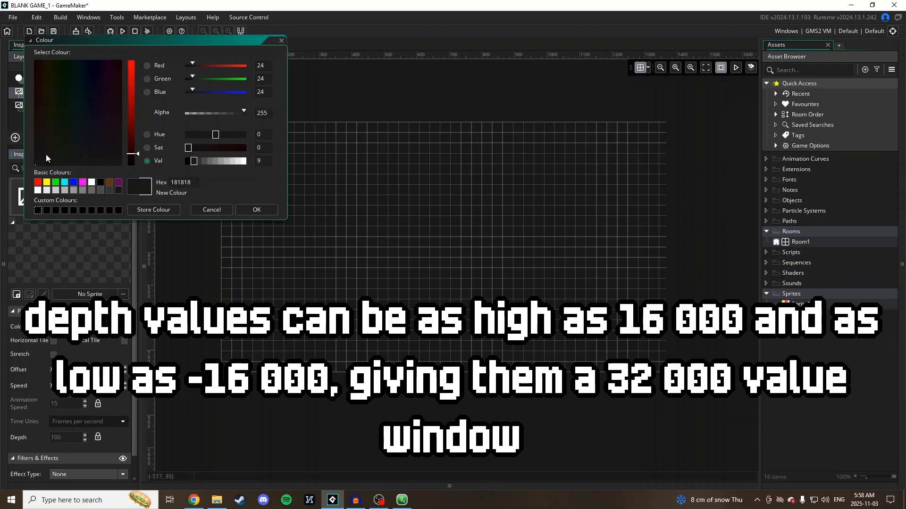
left_click(37, 182)
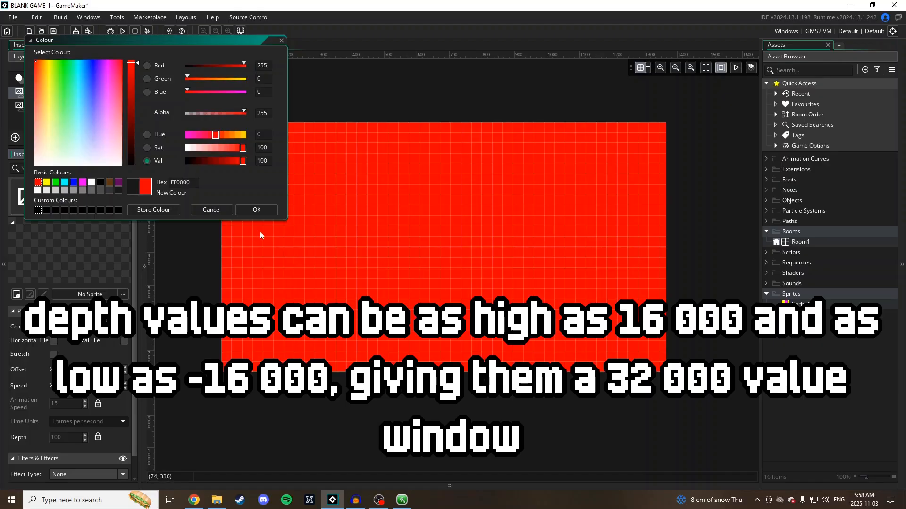
left_click(256, 211)
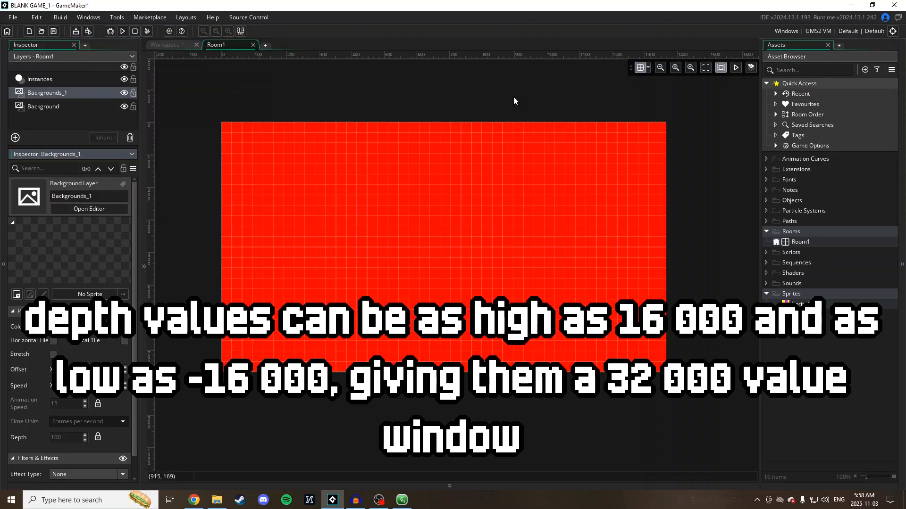
Step: Move the Background layer above Backgrounds_1, toggle its visibility off and on, and return it beneath Backgrounds_1
left_click(41, 107)
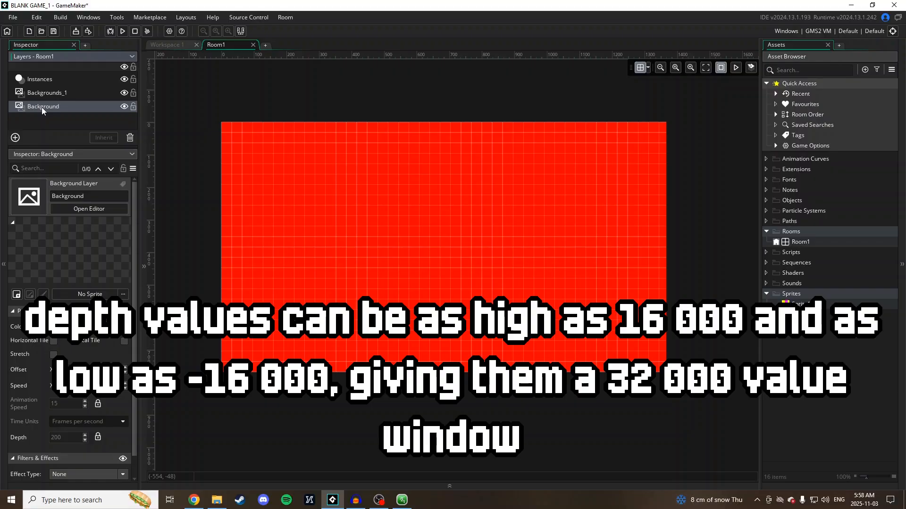
left_click_drag(42, 107, 53, 88)
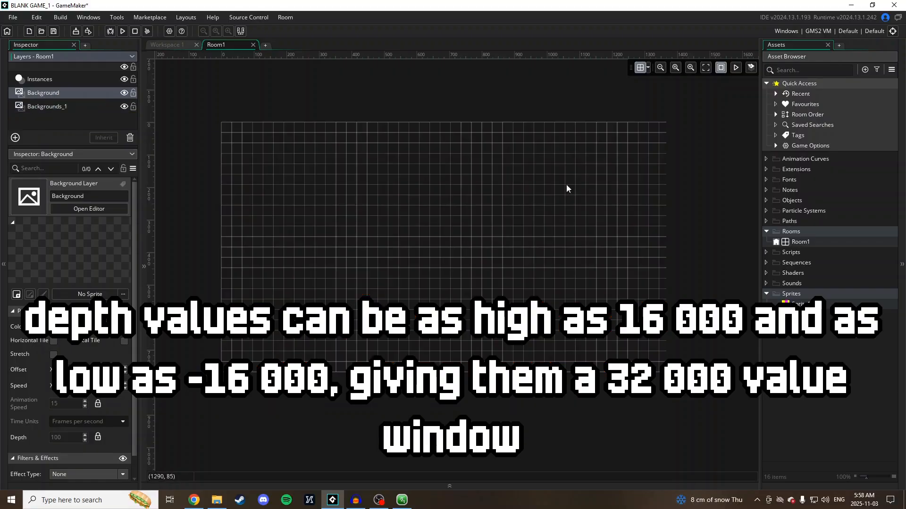
left_click(126, 94)
left_click(124, 94)
left_click_drag(36, 96, 42, 128)
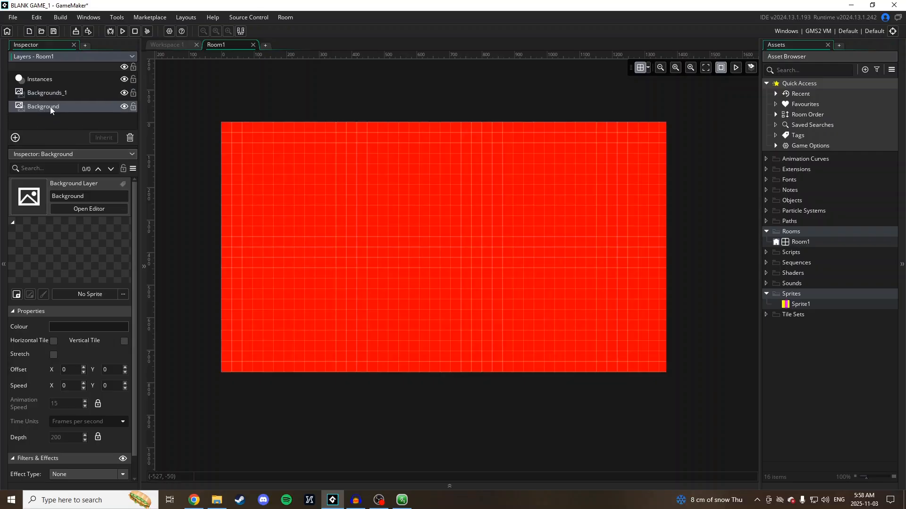
Step: Delete the red Backgrounds_1 layer from Room1
right_click(47, 92)
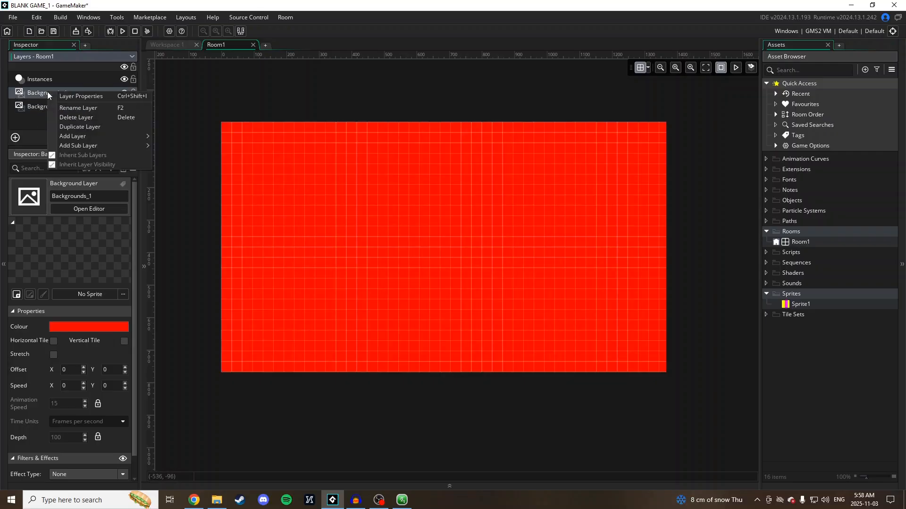
left_click(103, 120)
left_click(480, 267)
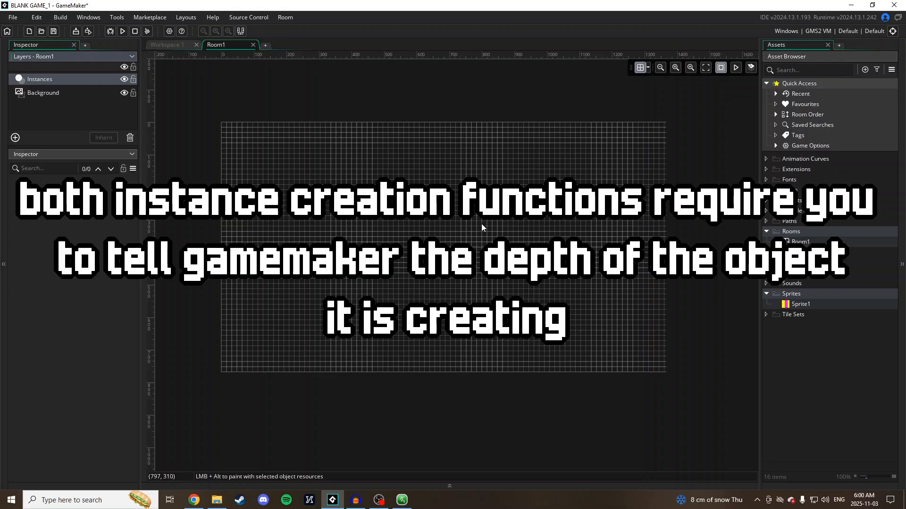
Step: Add a tile layer to Room1, and read the description of the UI layer type without adding one
left_click(15, 137)
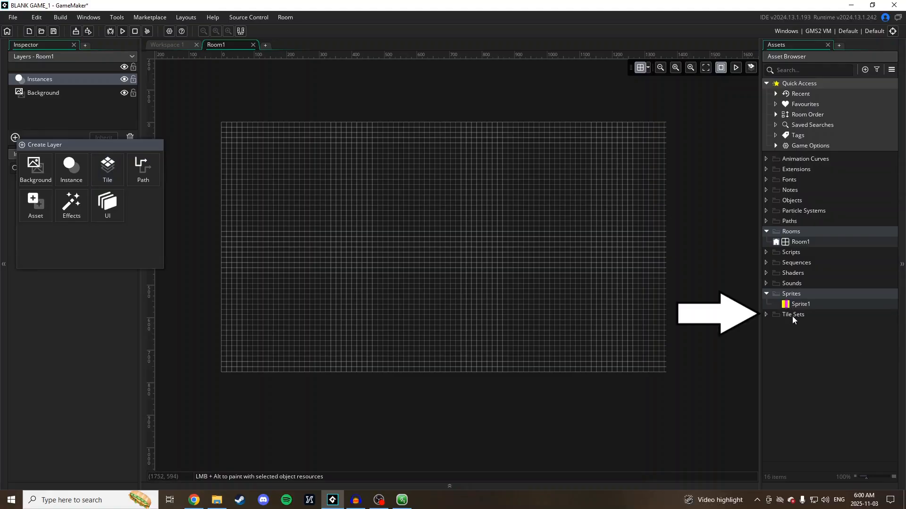
left_click(108, 170)
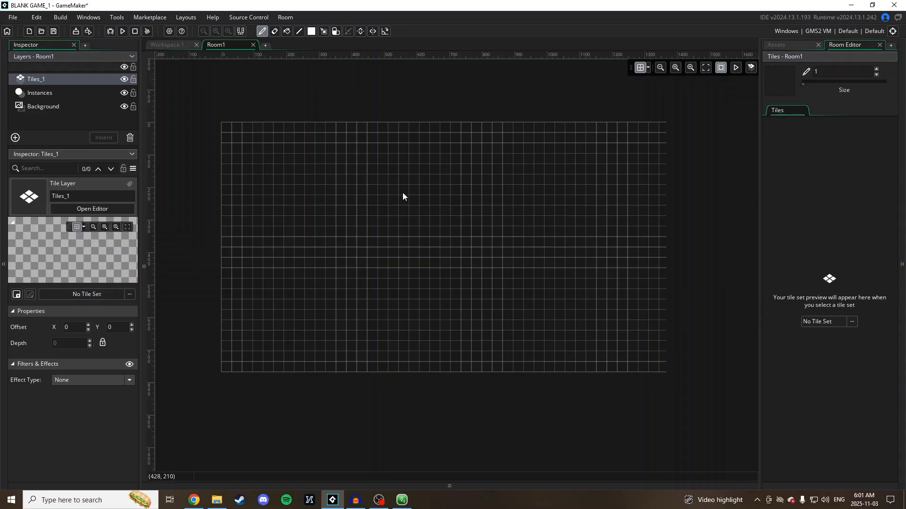
left_click(16, 137)
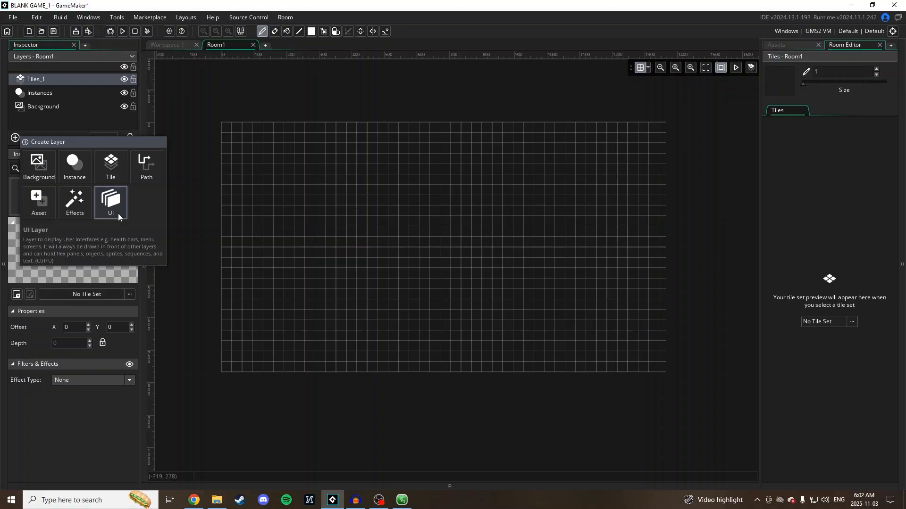
left_click(283, 386)
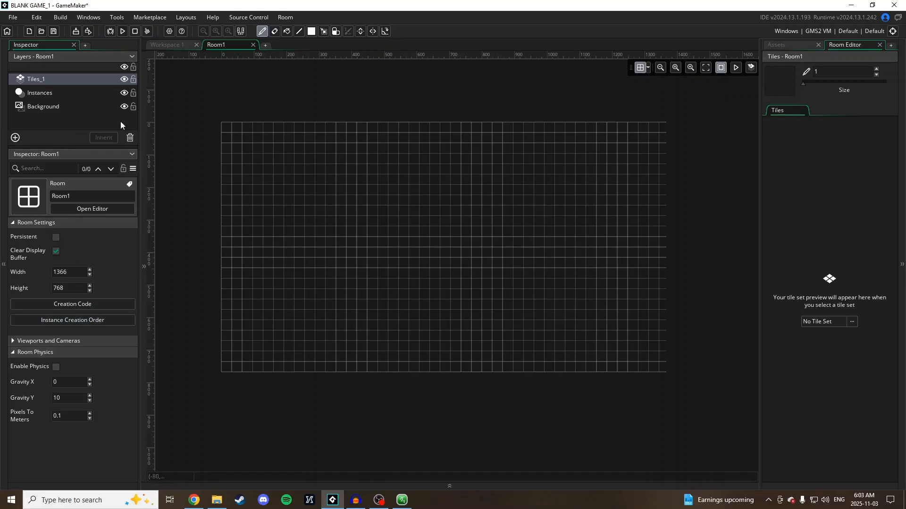
Step: Add an asset layer directly above Room1's Instances layer, and place Sprite1 on it at about x 800, y 448
left_click(67, 93)
left_click(770, 46)
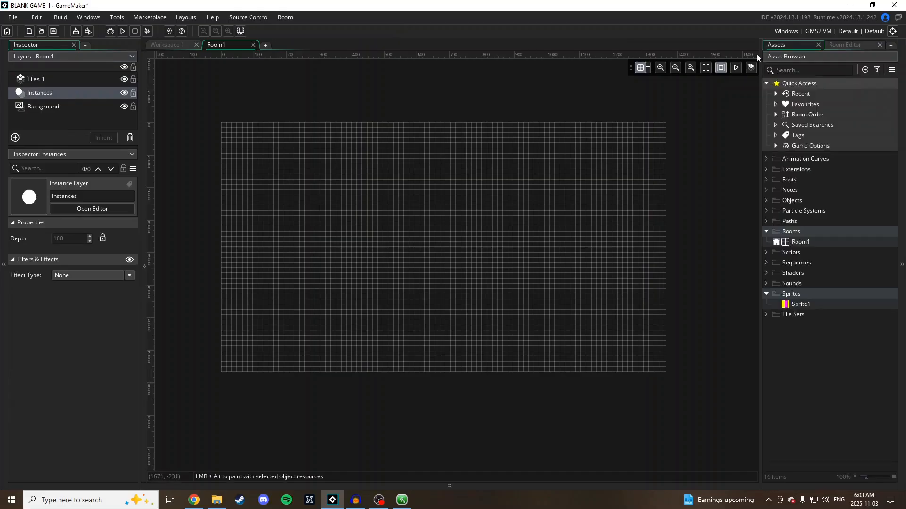
left_click(796, 206)
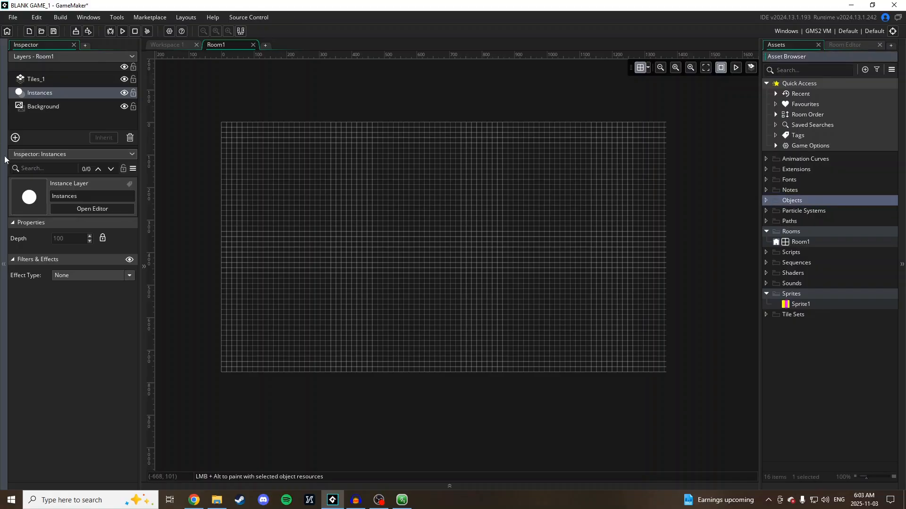
left_click(15, 137)
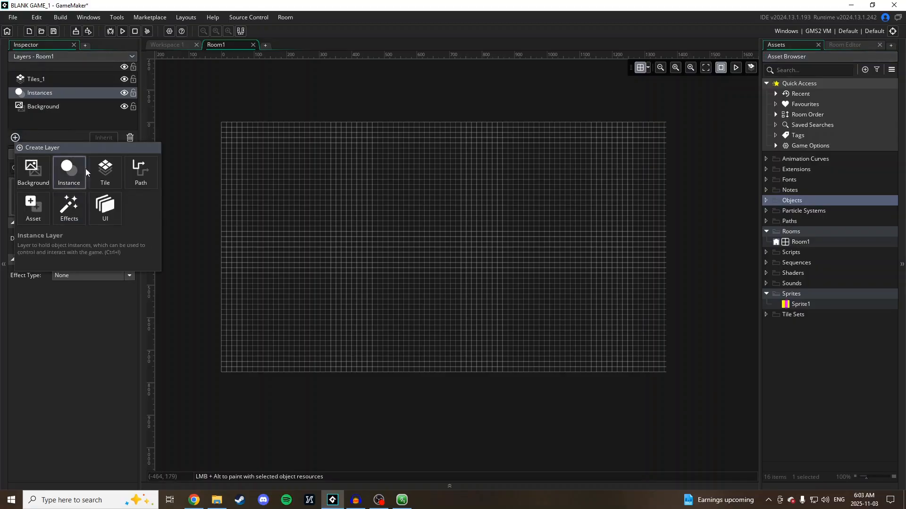
left_click(30, 213)
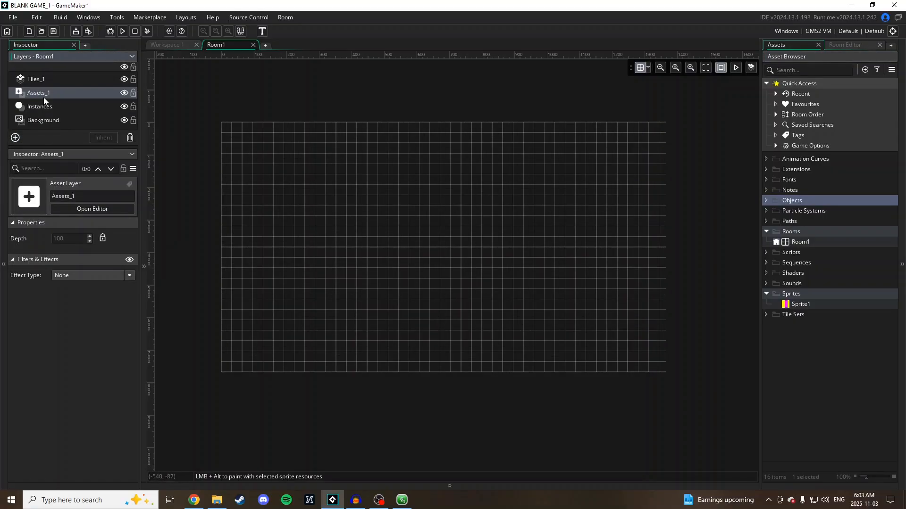
left_click_drag(792, 306, 492, 279)
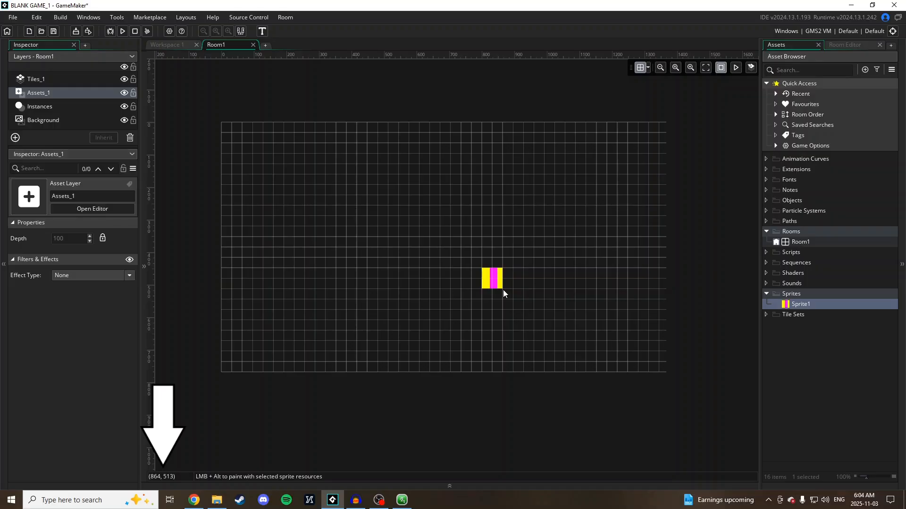
Step: Display Room1's settings and select its width value
left_click(227, 44)
left_click_drag(69, 270, 0, 275)
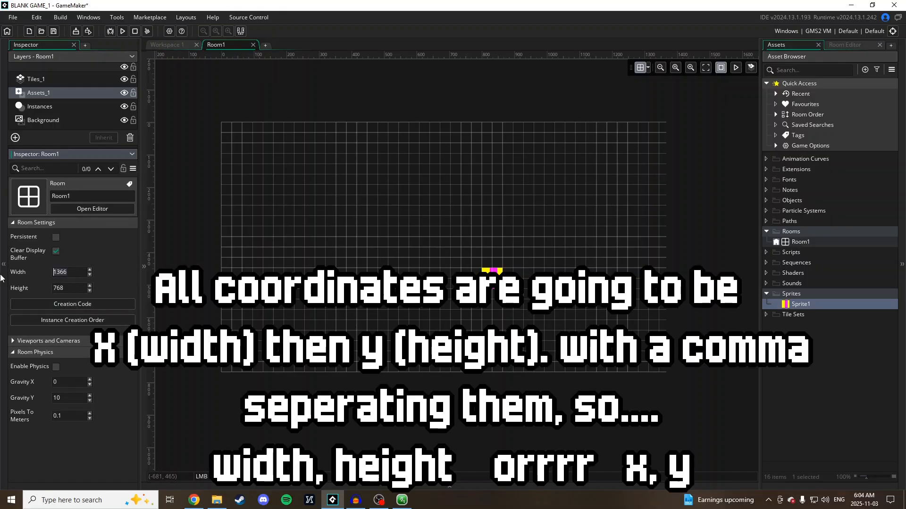
Step: Set Room1's width to 864 and its height to 514
type("864")
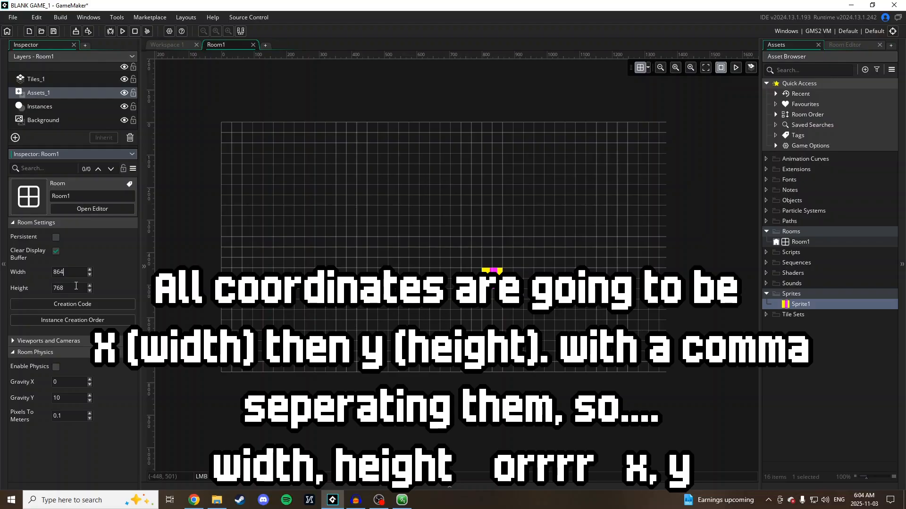
key("Tab")
type("514")
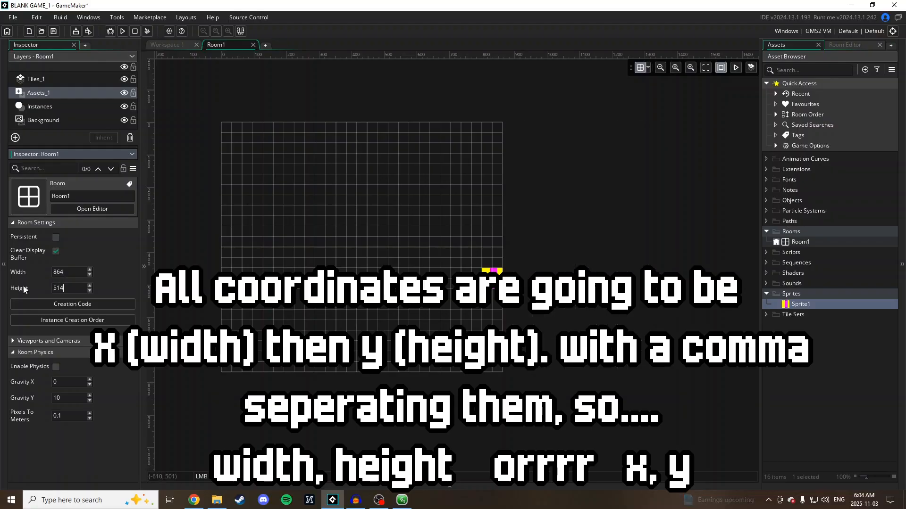
key("Return")
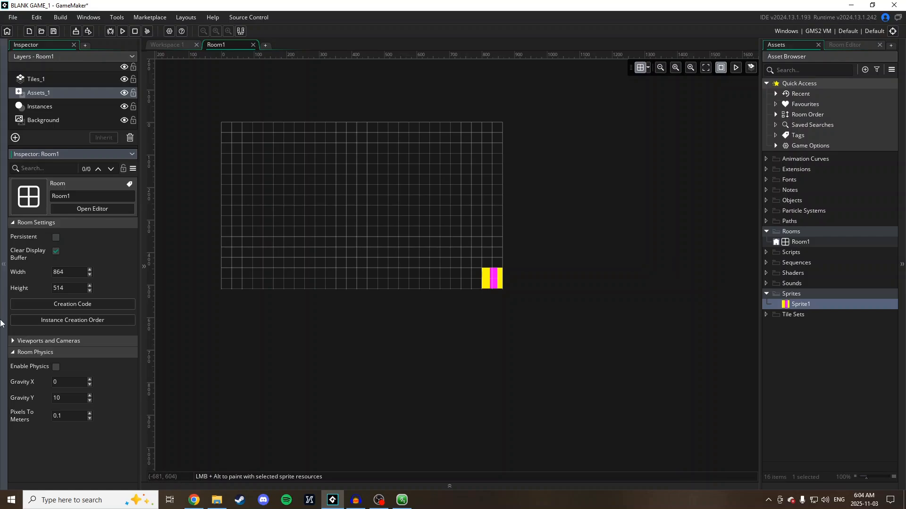
Step: Enable viewports and Clear Viewport Background for Room1, and make Viewport 0 visible
left_click(10, 342)
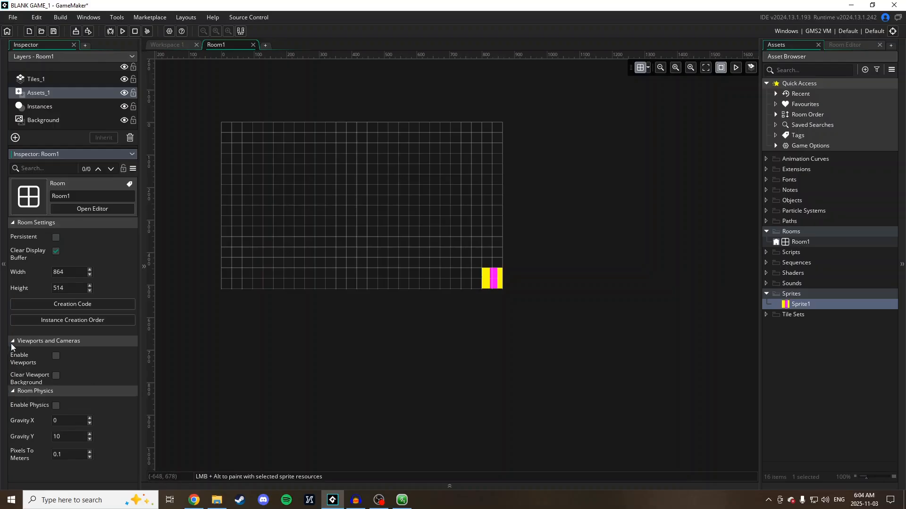
scroll(44, 364, "down", 2)
left_click(55, 318)
left_click(53, 338)
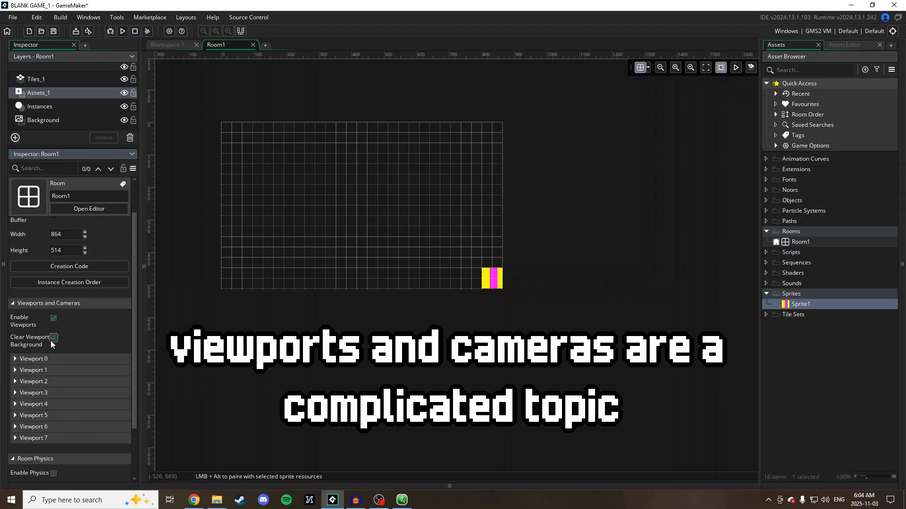
left_click(16, 359)
left_click(45, 373)
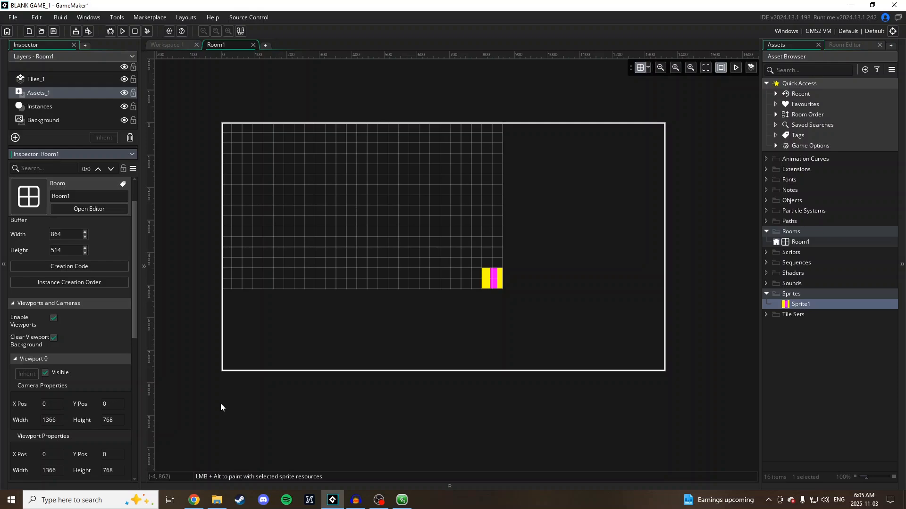
left_click(11, 306)
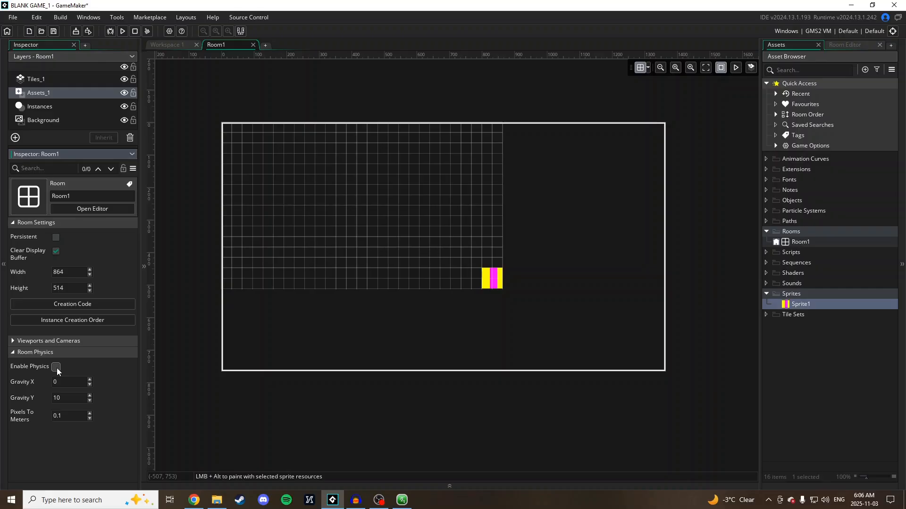
Step: Display the Output log in Workspace 1, enlarge it, and examine the messages from the last game run
left_click(171, 42)
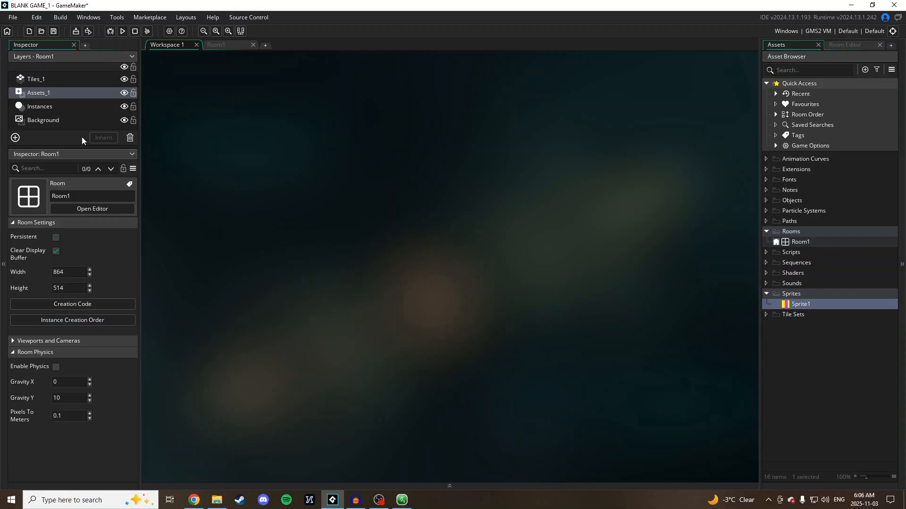
left_click(480, 489)
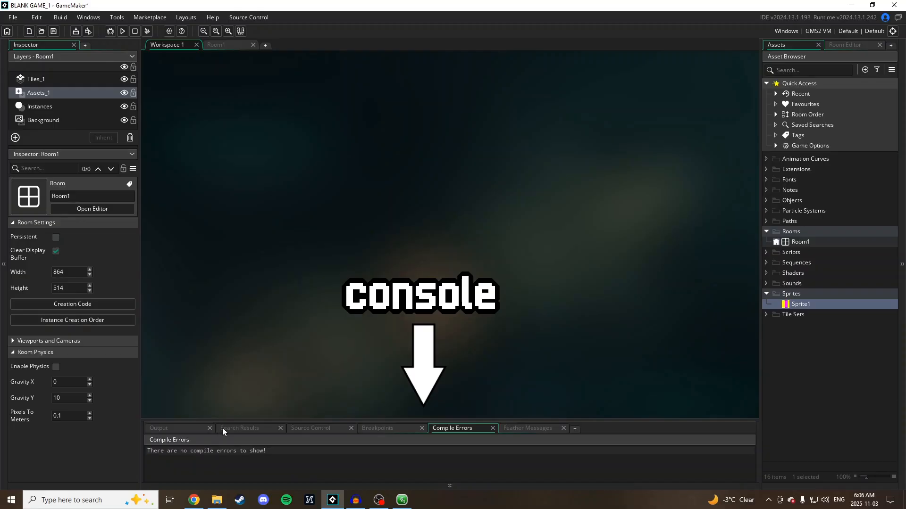
left_click(175, 428)
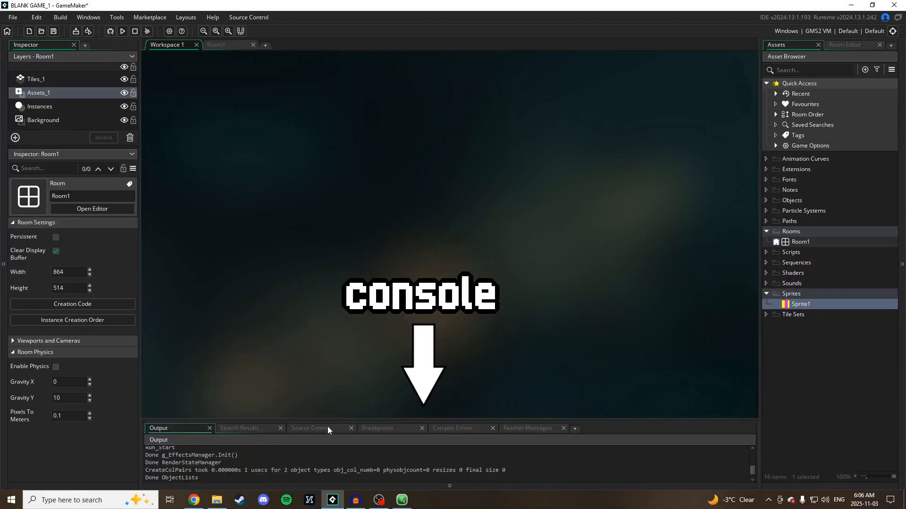
left_click_drag(333, 420, 344, 113)
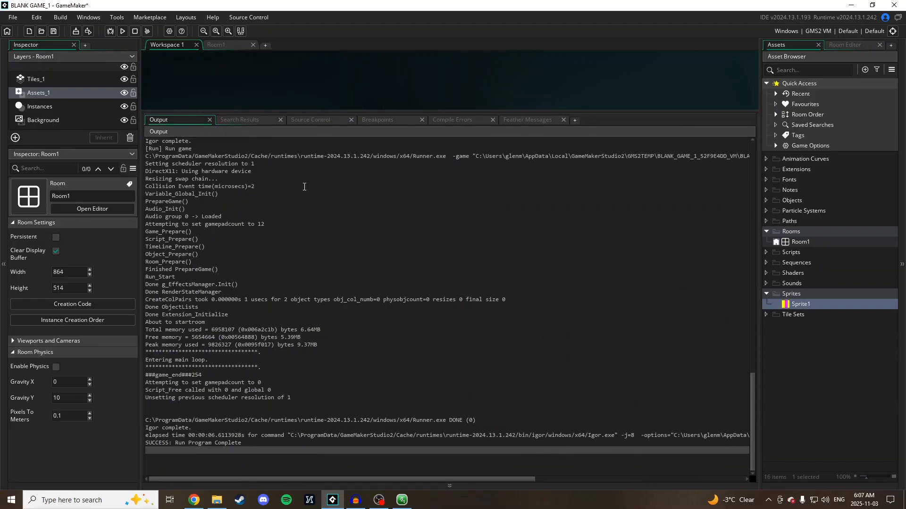
scroll(354, 328, "up", 15)
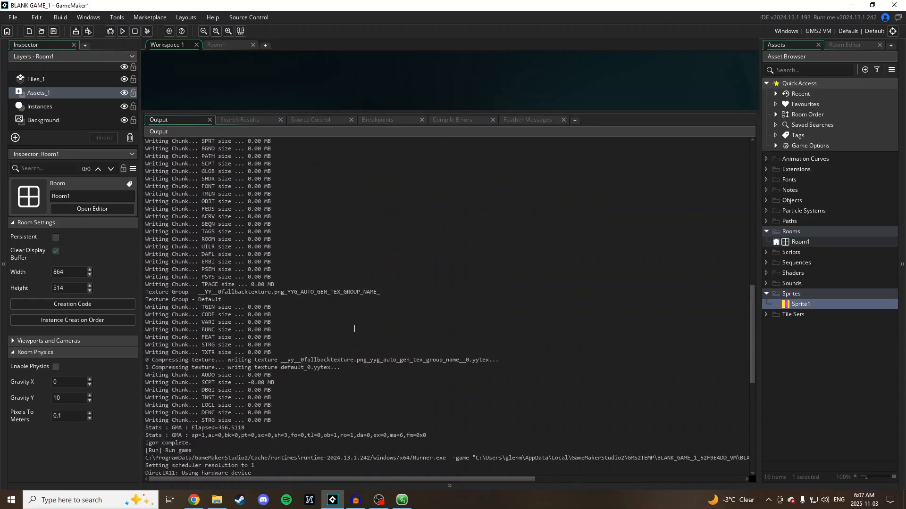
scroll(354, 329, "down", 14)
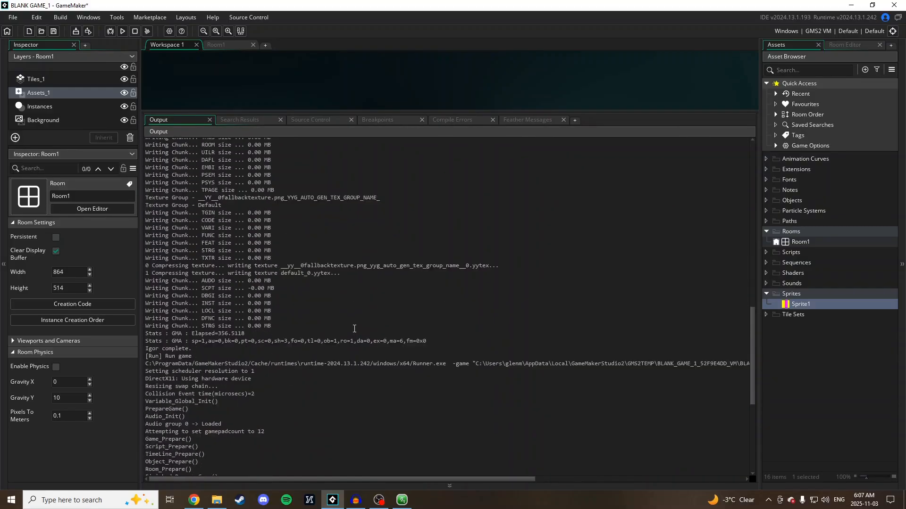
scroll(355, 329, "down", 4)
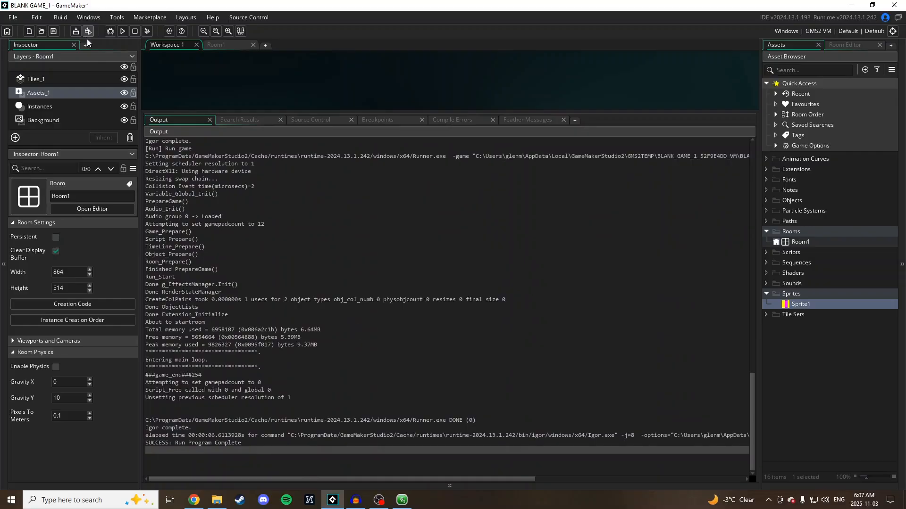
Step: Run the game to produce a fresh output log, close the game window, and return to Workspace 1
left_click(122, 30)
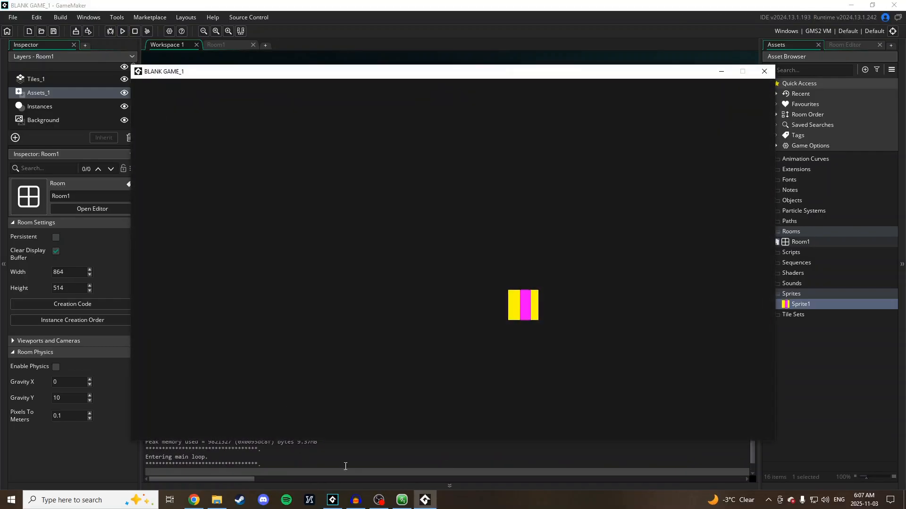
left_click(764, 71)
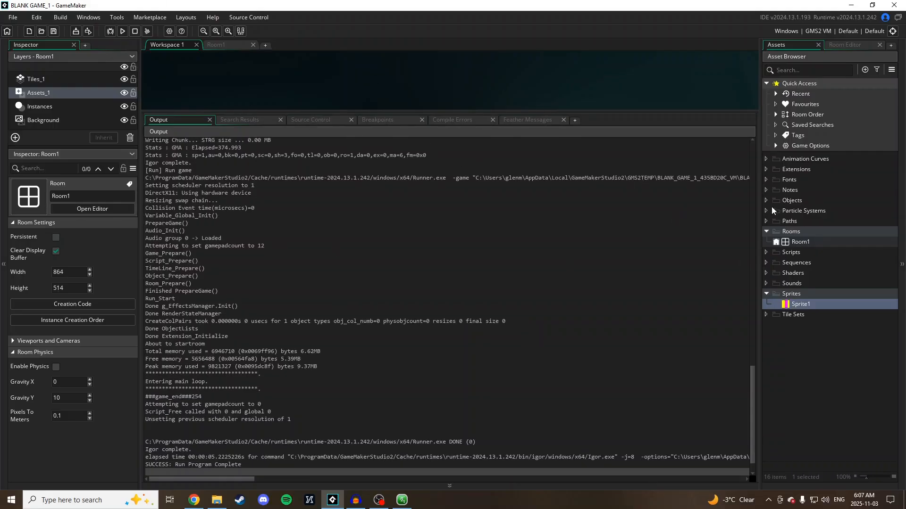
left_click(221, 47)
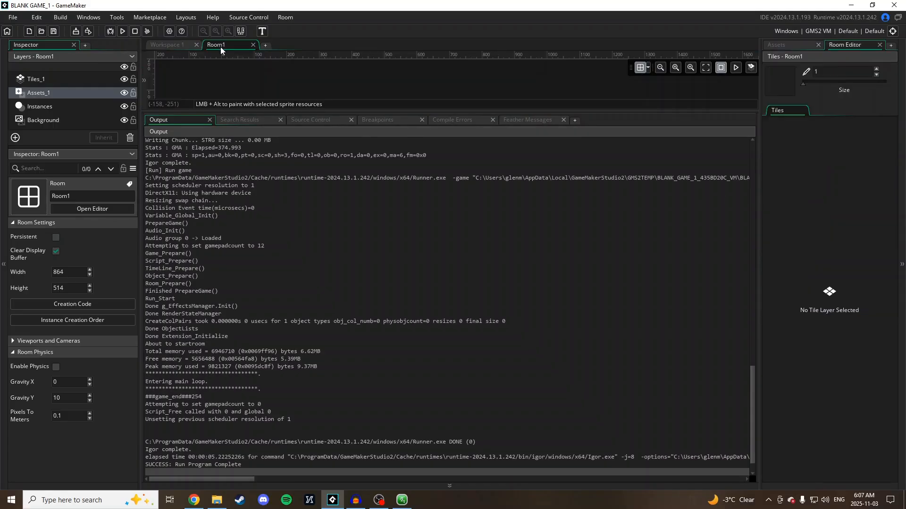
left_click(182, 46)
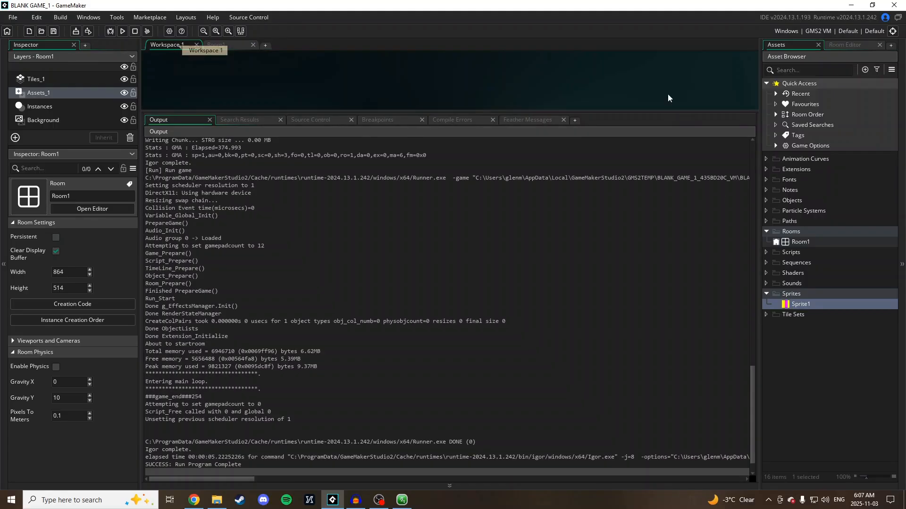
Step: Create a new object in the Objects folder and make room for its editor by shrinking the Output log
right_click(794, 201)
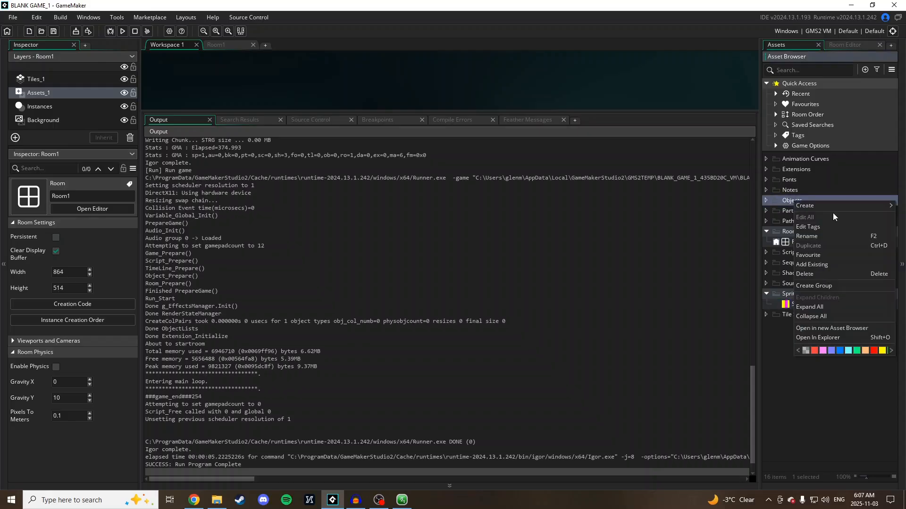
mouse_move(823, 209)
left_click(778, 255)
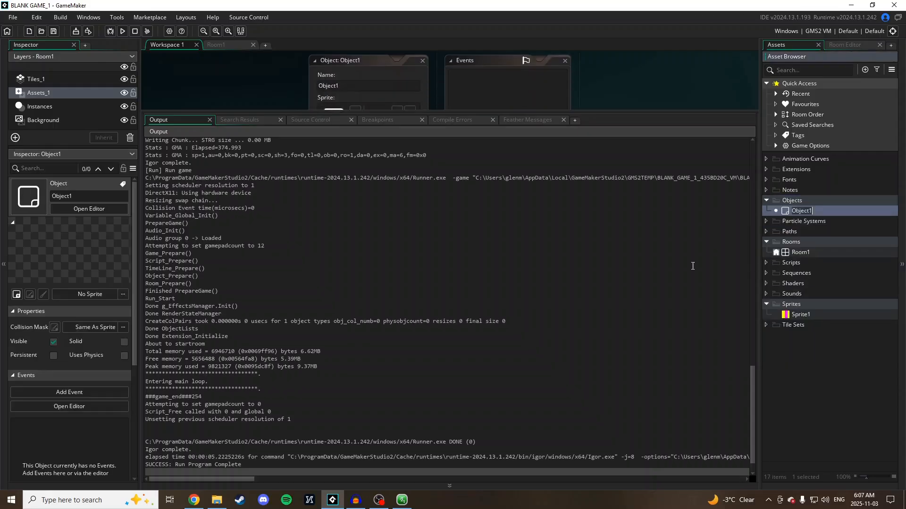
left_click_drag(637, 112, 615, 349)
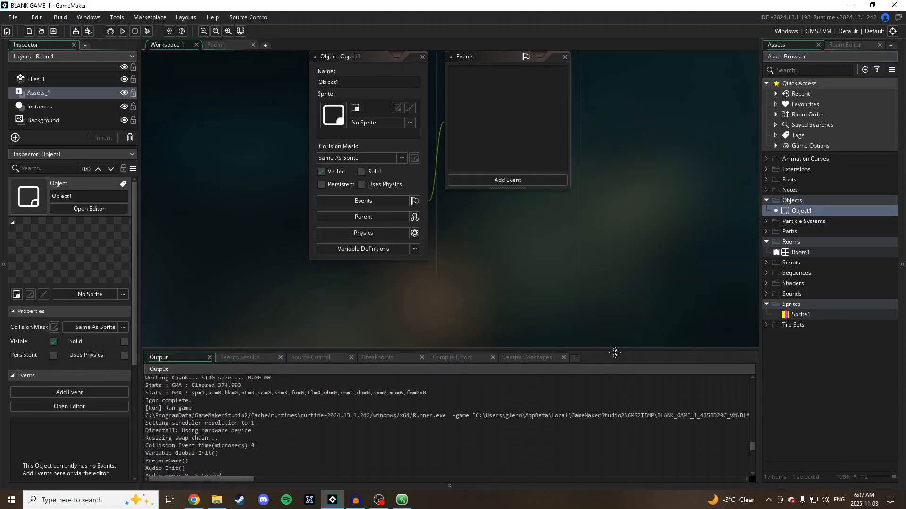
Step: Add a Create event to Object1 with the invalid line "bad code", and close the object's editor
left_click(509, 180)
left_click(524, 180)
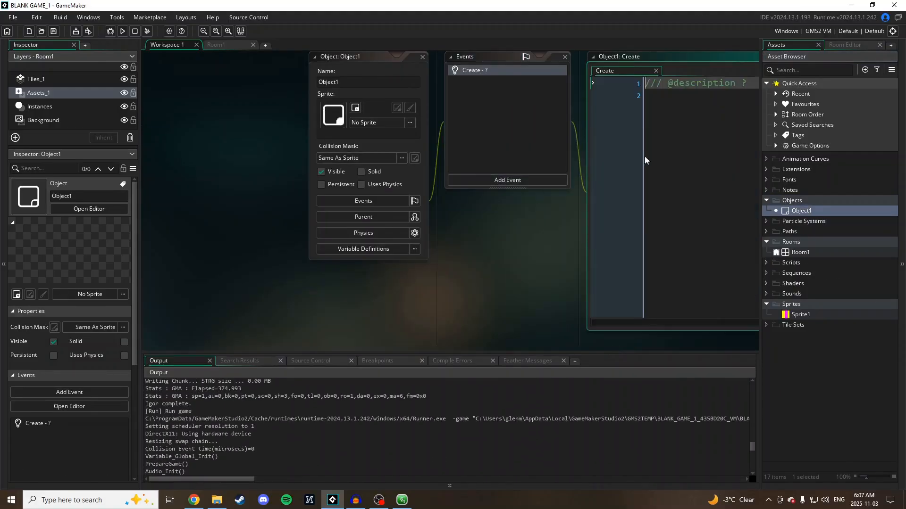
left_click(701, 135)
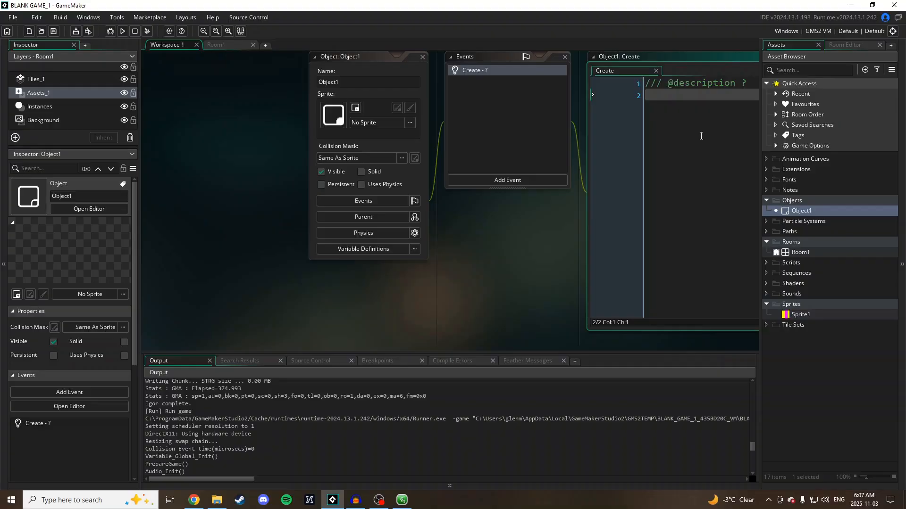
type("bad code")
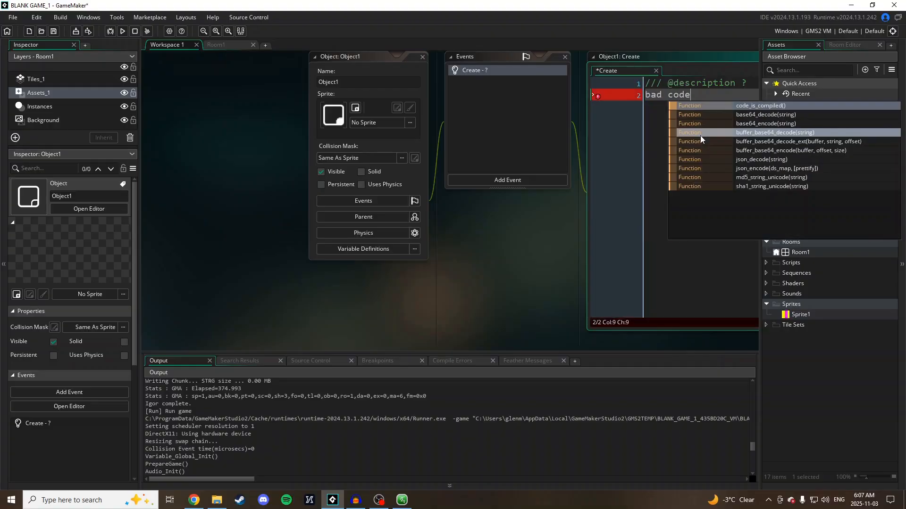
left_click(507, 298)
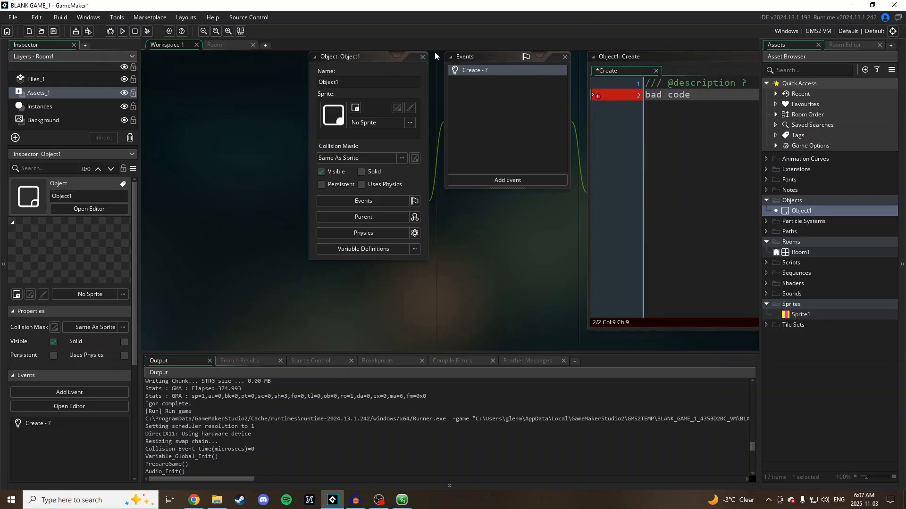
double_click(418, 57)
Step: Place an instance of Object1 on Room1's Instances layer at about x 200, y 310
left_click(220, 45)
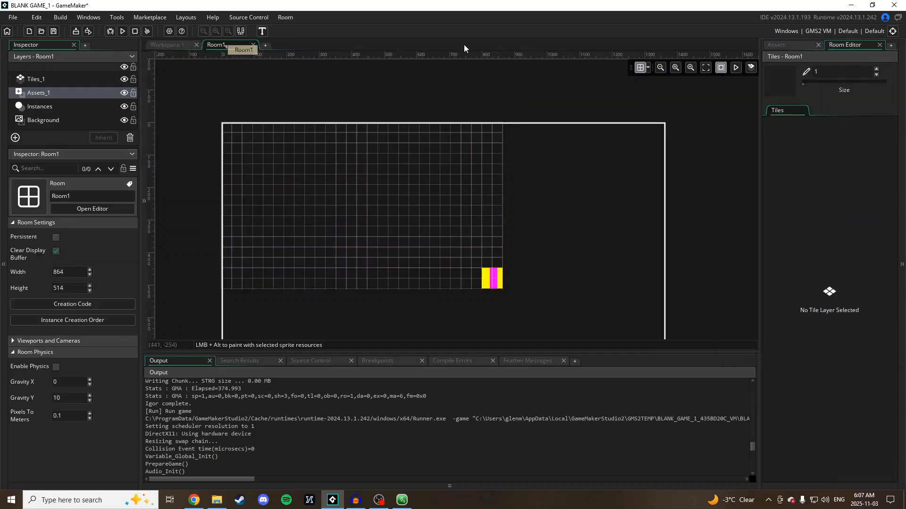
left_click(781, 46)
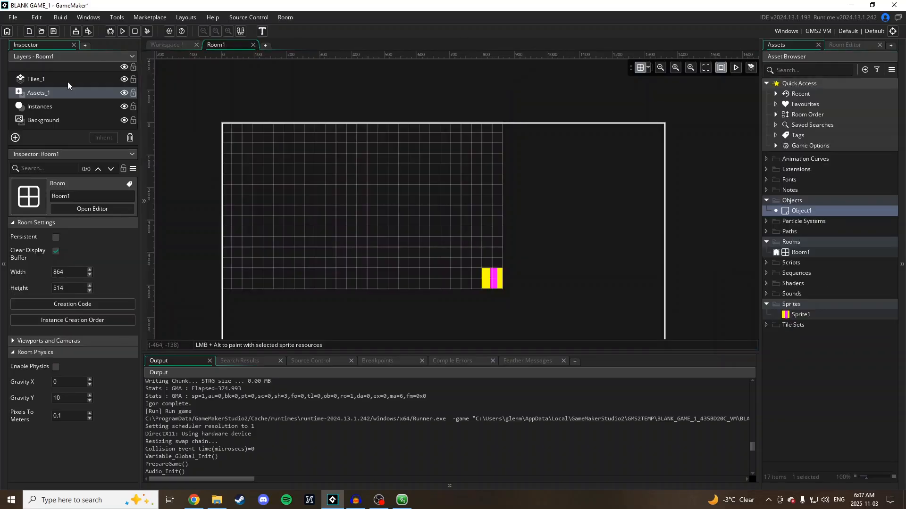
left_click(74, 107)
left_click_drag(810, 211, 286, 224)
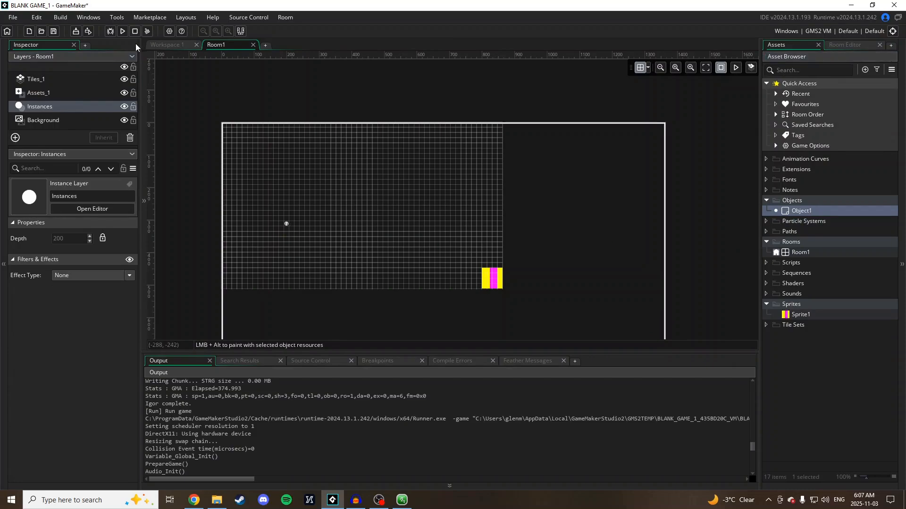
Step: Enlarge the Output log in Workspace 1 and run the game to test the invalid code in Object1
left_click(160, 46)
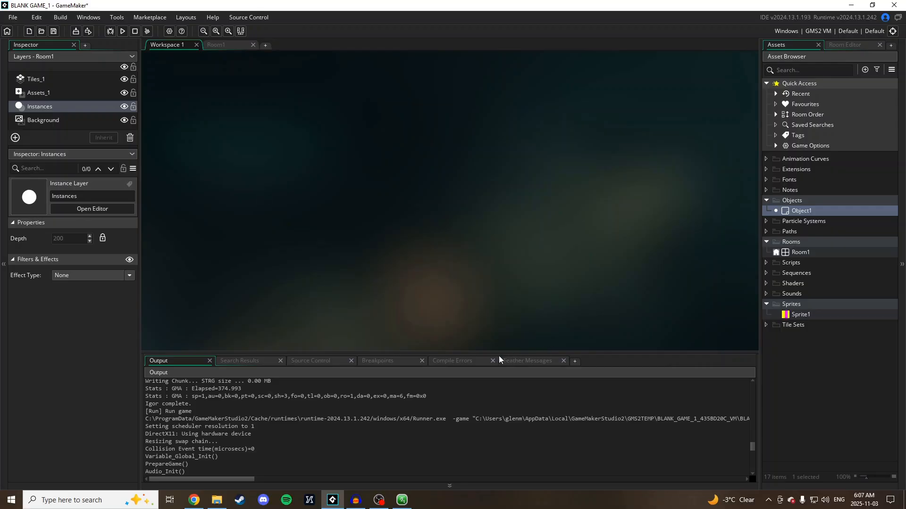
left_click_drag(491, 352, 425, 103)
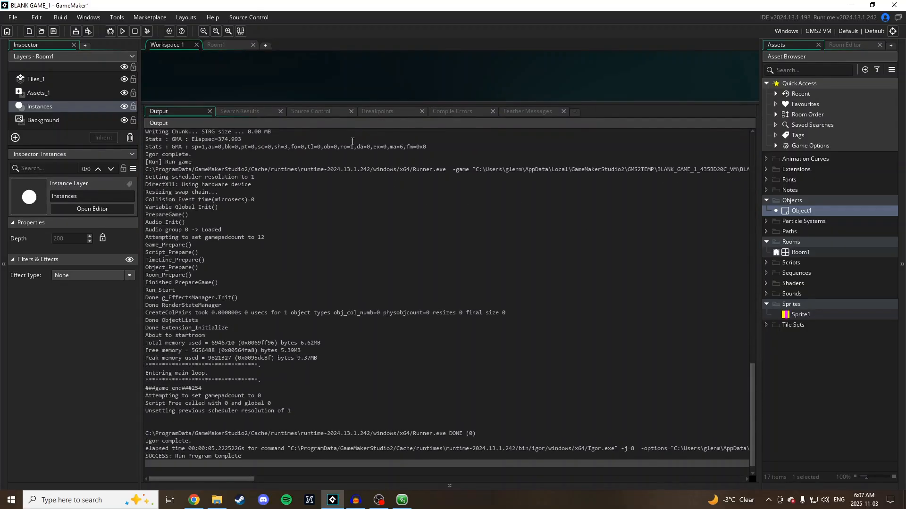
left_click(121, 31)
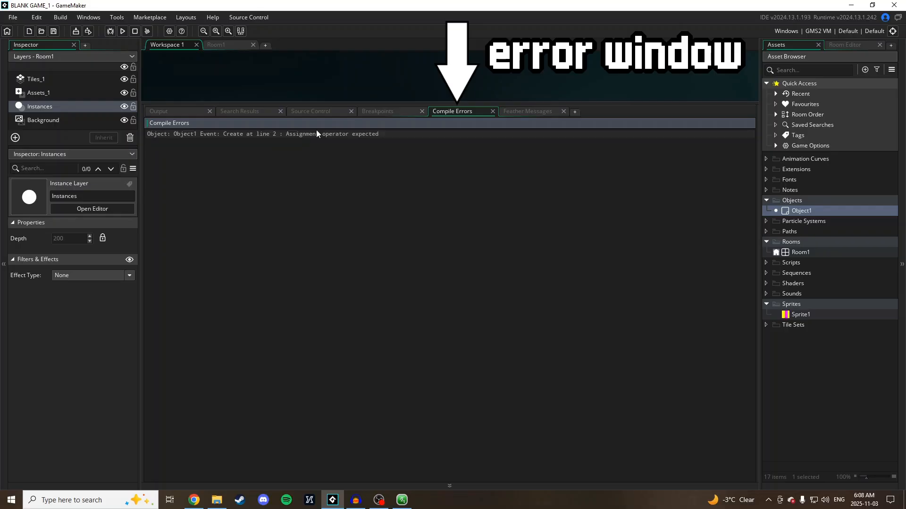
Step: Open Object1's Create event code from the compile error and inspect line 2, "bad code"
left_click_drag(443, 101, 443, 298)
left_click(814, 210)
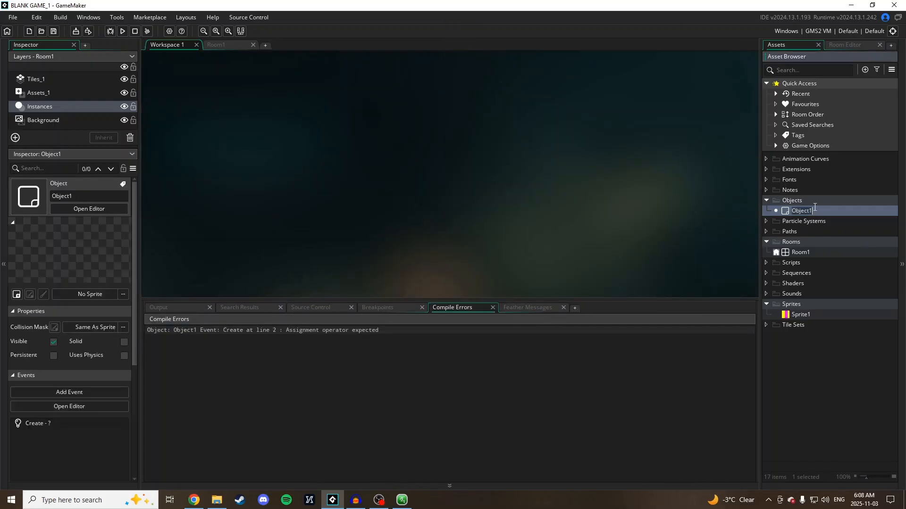
double_click(782, 212)
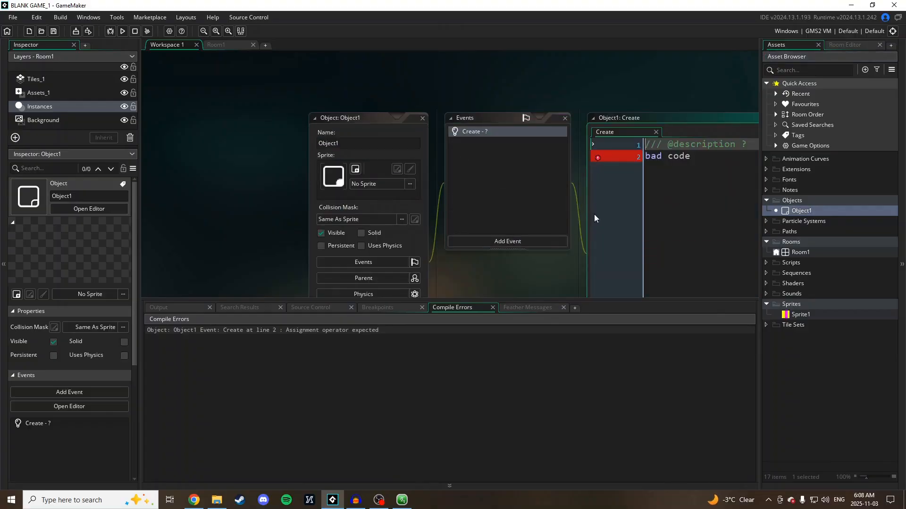
middle_click_drag(570, 281, 245, 224)
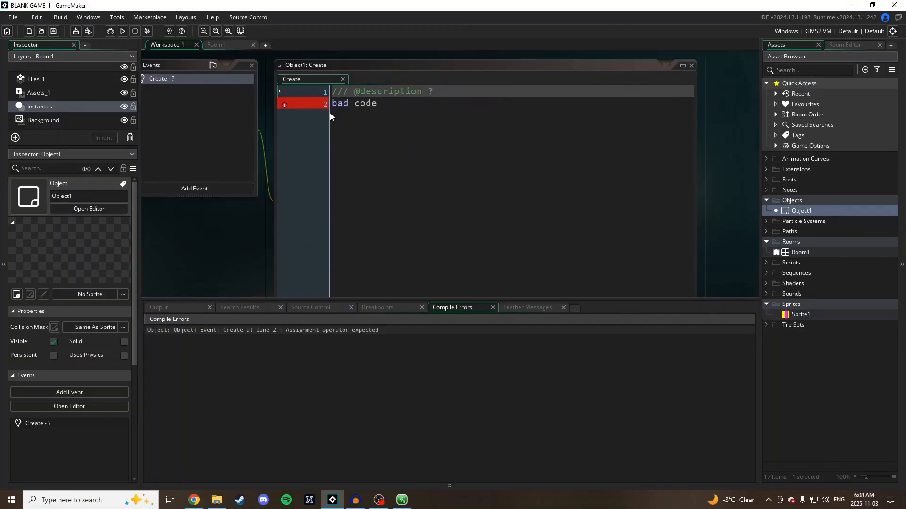
left_click_drag(354, 103, 297, 108)
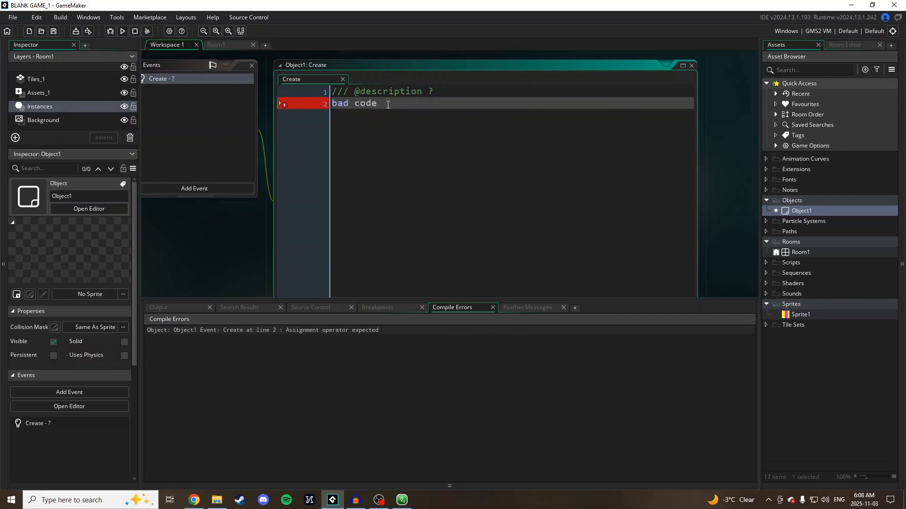
Step: Rewrite line 2 of Object1's Create event as the valid assignment bad = "code";
type("= \"code\",")
key("BackSpace")
type(";")
left_click_drag(395, 104, 363, 104)
left_click(405, 106)
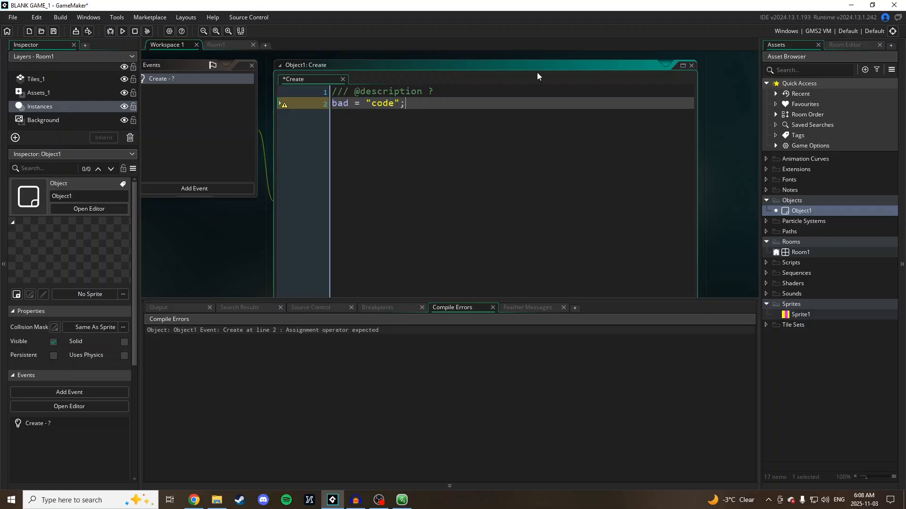
Step: Change line 2 of the Create event back to the invalid "bad code" and inspect its error marker
key("BackSpace")
key("BackSpace")
key("Left")
key("Left")
key("Left")
key("Left")
key("BackSpace")
key("BackSpace")
key("BackSpace")
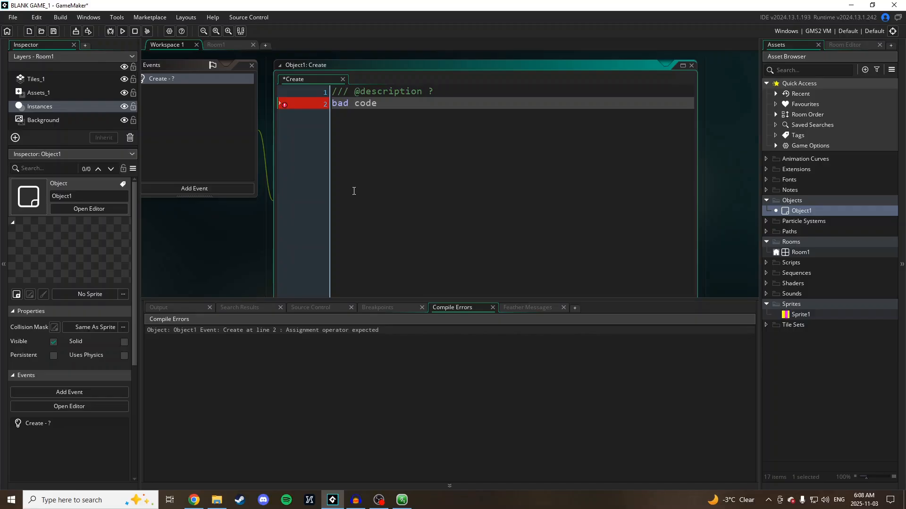
mouse_move(285, 108)
Step: Enlarge the Output log over most of the workspace and highlight the "FAILED: Run Program Complete" line
left_click(161, 307)
left_click_drag(283, 299, 276, 48)
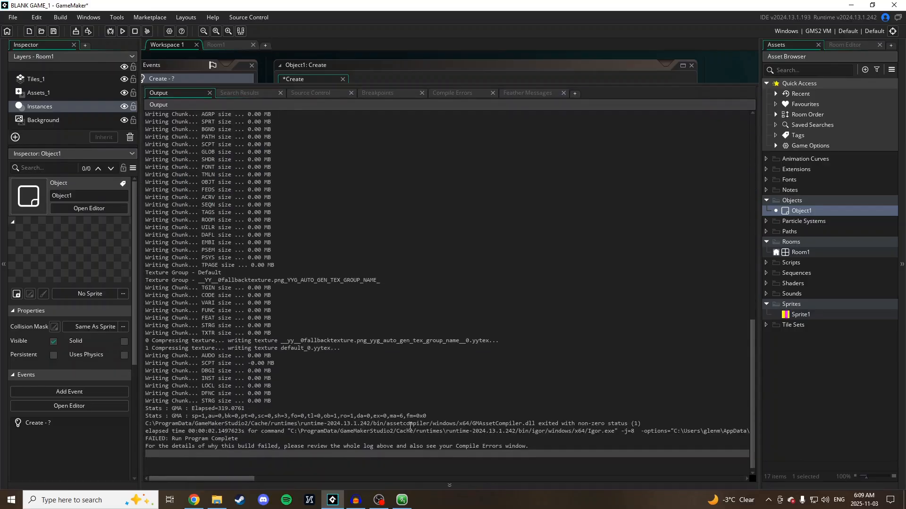
left_click_drag(245, 440, 152, 446)
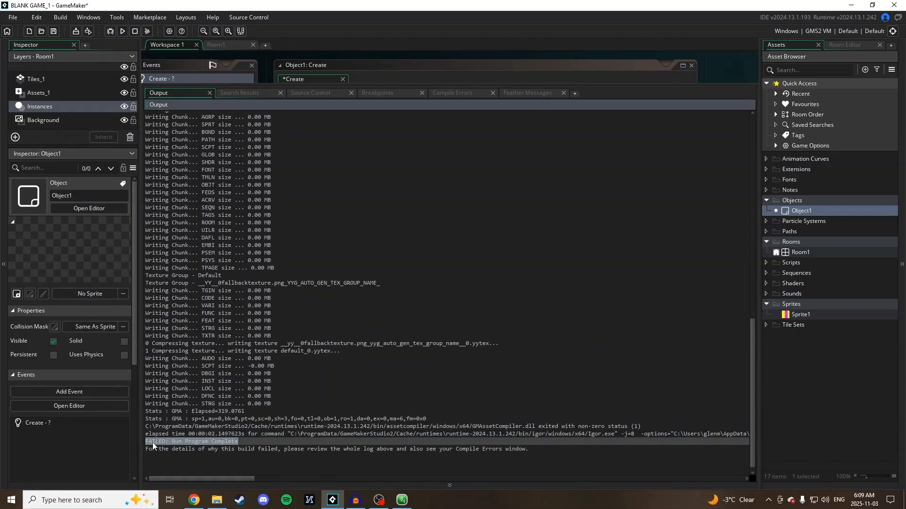
left_click(235, 444)
Step: Locate and highlight the Object1 Create event error line under Compile Objects in the Output log, and review the lines below it
scroll(439, 352, "up", 3)
scroll(439, 351, "up", 10)
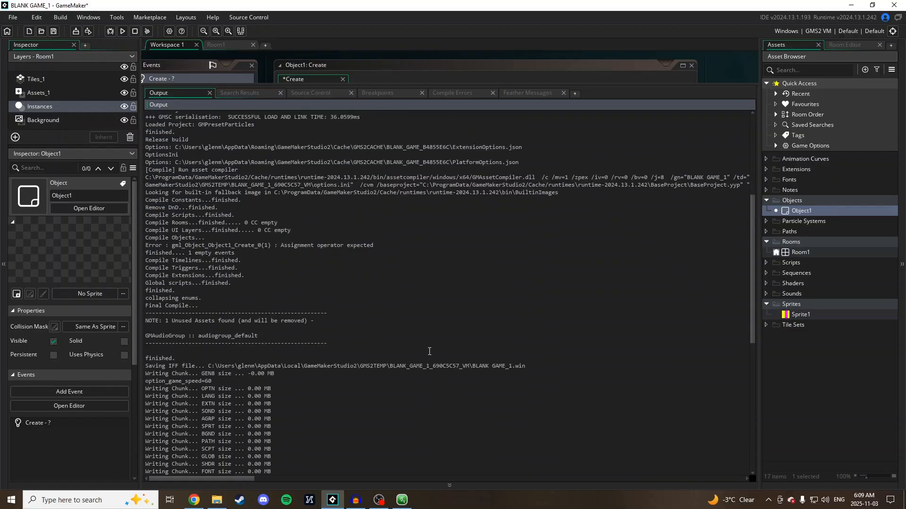
scroll(429, 351, "up", 4)
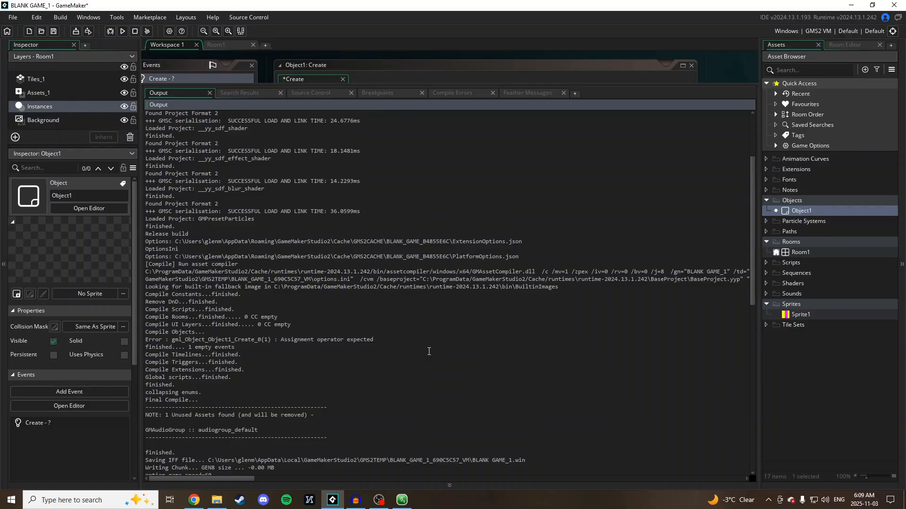
left_click_drag(375, 340, 154, 340)
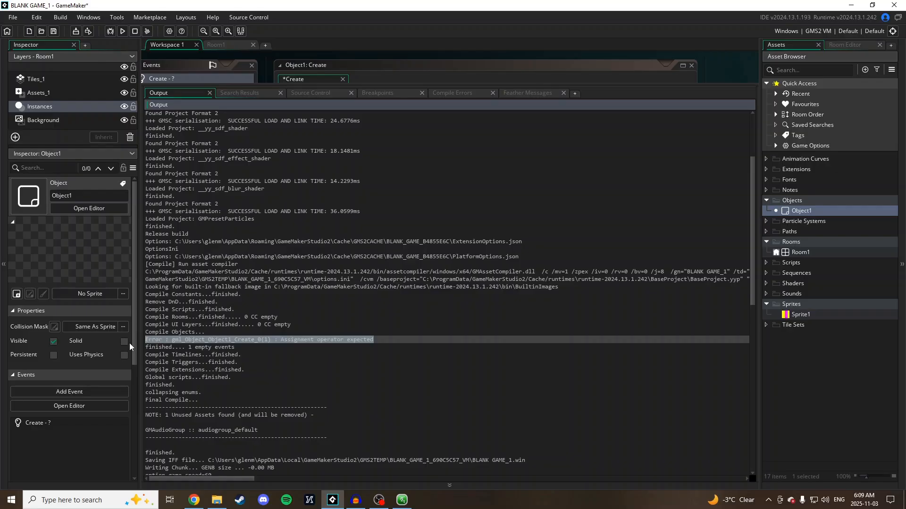
left_click(356, 331)
left_click(366, 362)
left_click(379, 338)
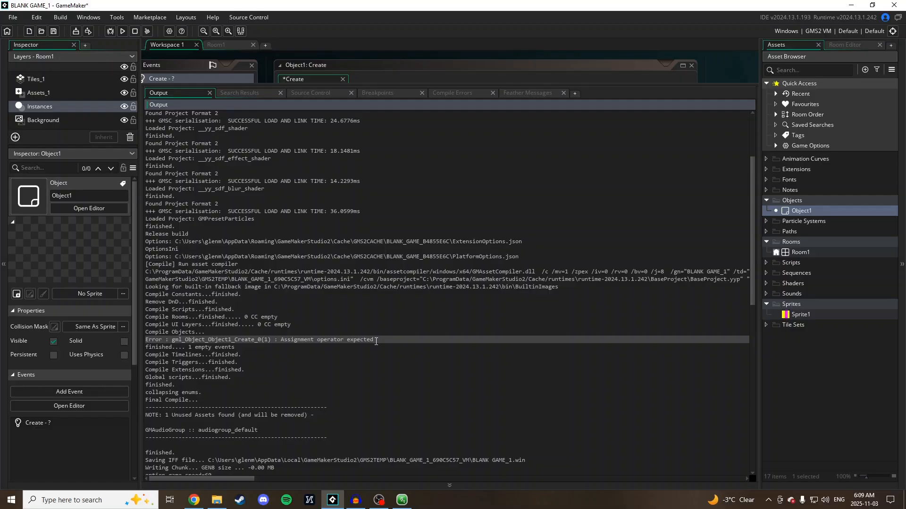
left_click_drag(385, 340, 144, 342)
scroll(404, 360, "down", 3)
scroll(406, 359, "down", 4)
scroll(405, 360, "up", 3)
Step: View the Search Results and Feather Messages, and shrink the output area to reveal the code editor
left_click(228, 95)
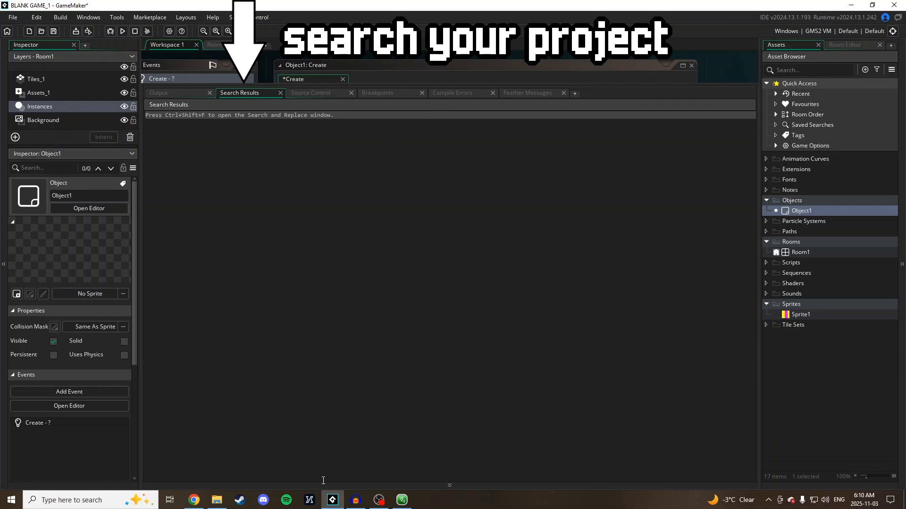
left_click(510, 94)
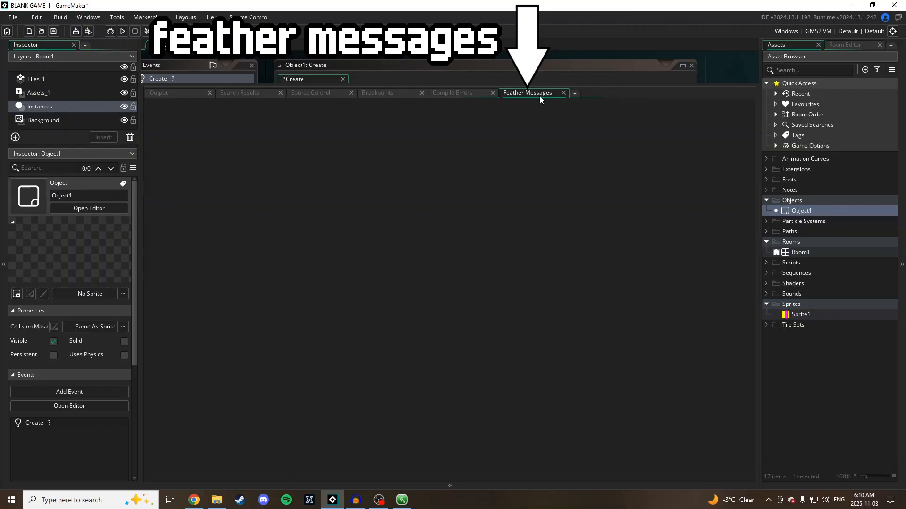
left_click_drag(519, 92, 498, 417)
Step: Delete "bad code" from line 2 of Object1's Create event
left_click(407, 116)
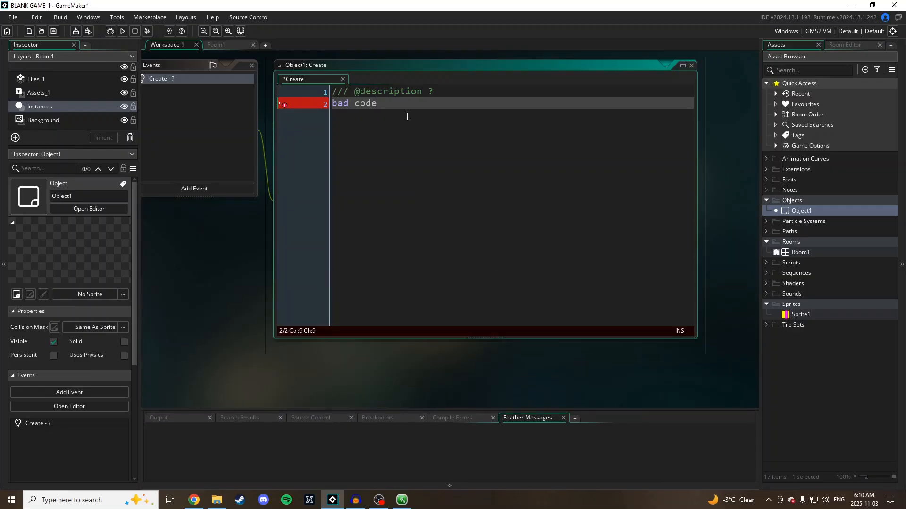
left_click_drag(378, 103, 299, 97)
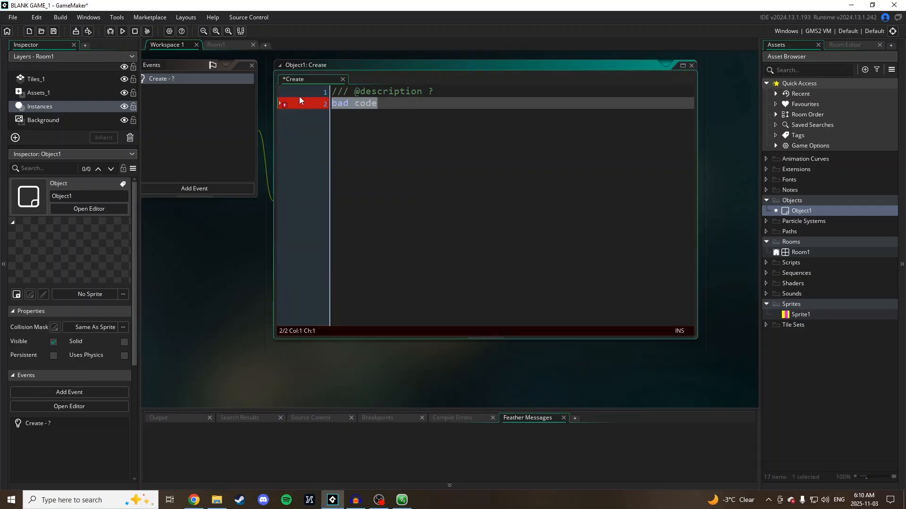
key("BackSpace")
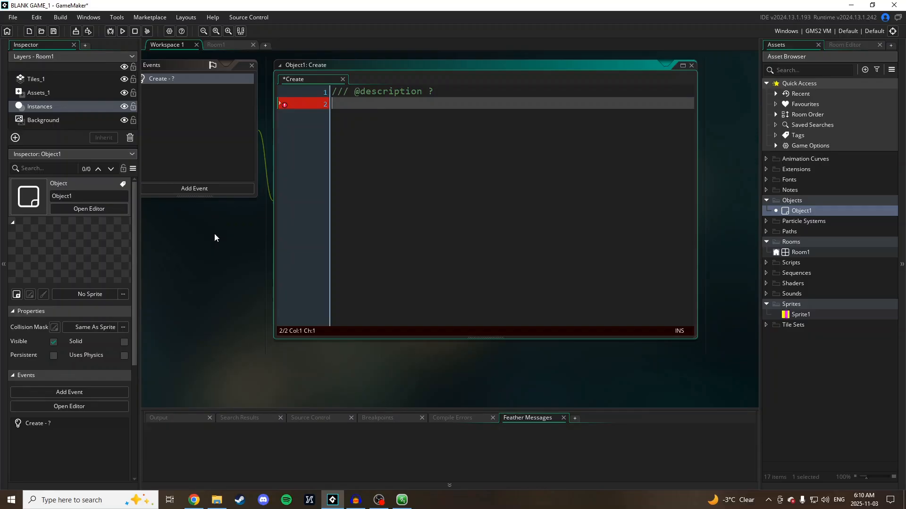
Step: Add a Step event to Object1
left_click(199, 189)
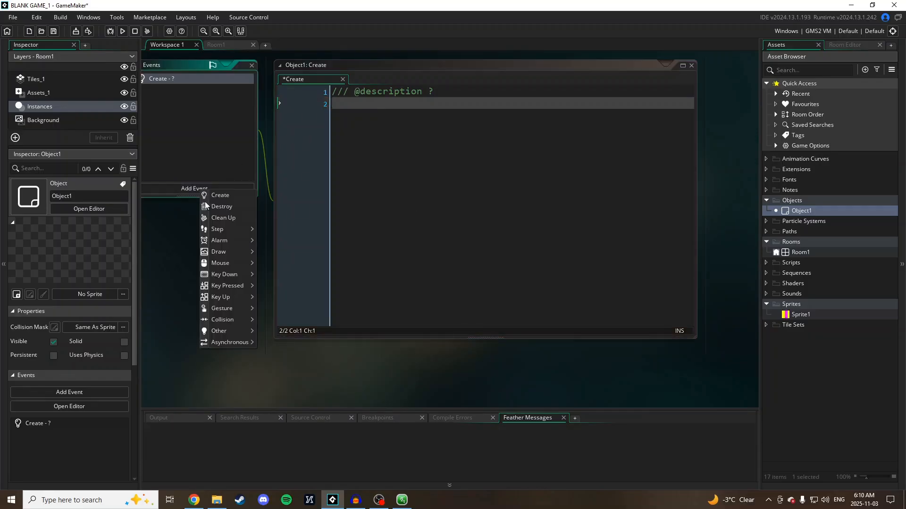
mouse_move(220, 230)
left_click(269, 229)
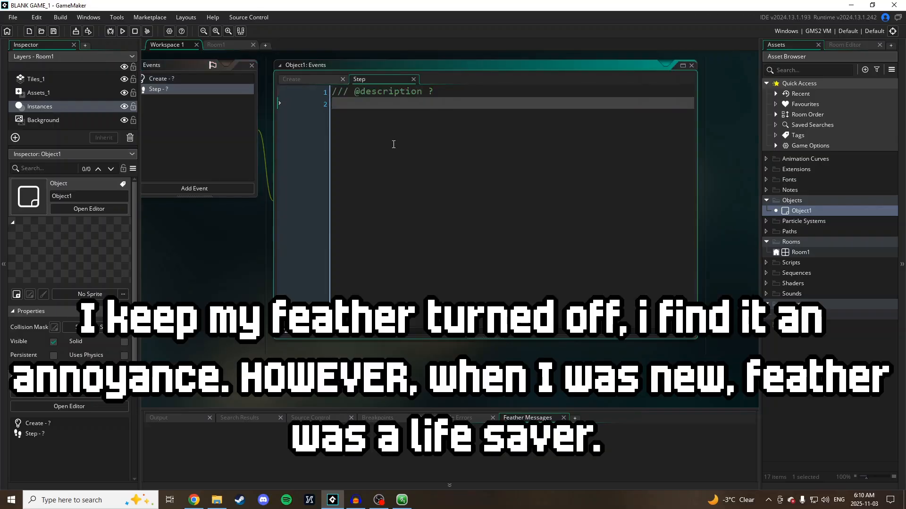
Step: Try the line "bad = 0;" in the Step event to inspect its warning, and delete it
type("bad")
key("BackSpace")
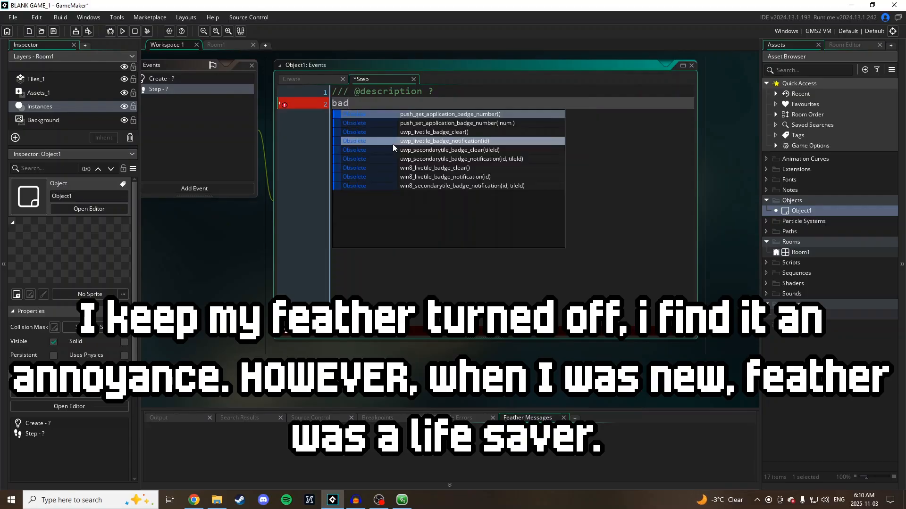
type("= 0;")
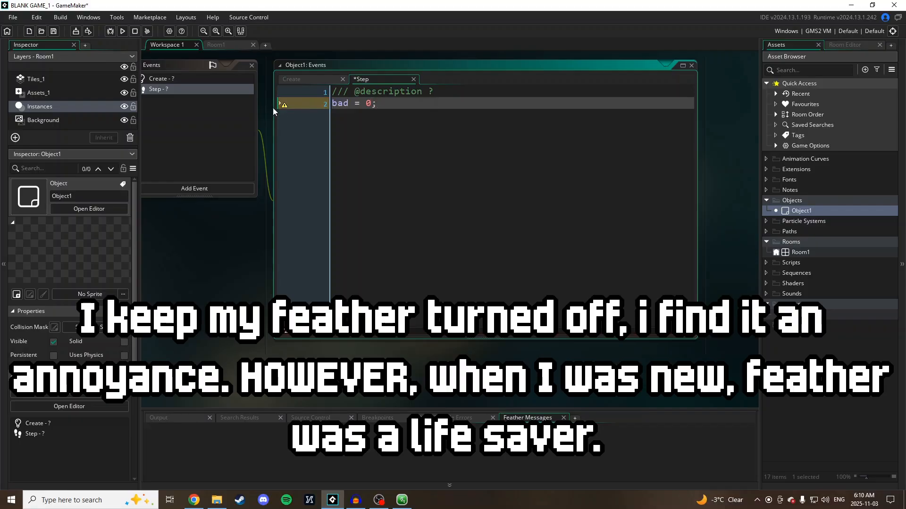
mouse_move(284, 107)
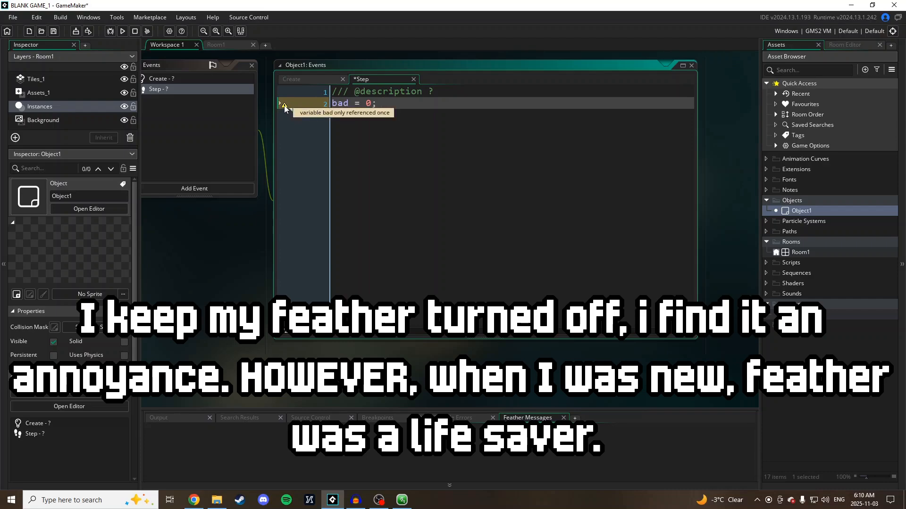
left_click_drag(449, 105, 268, 109)
key("BackSpace")
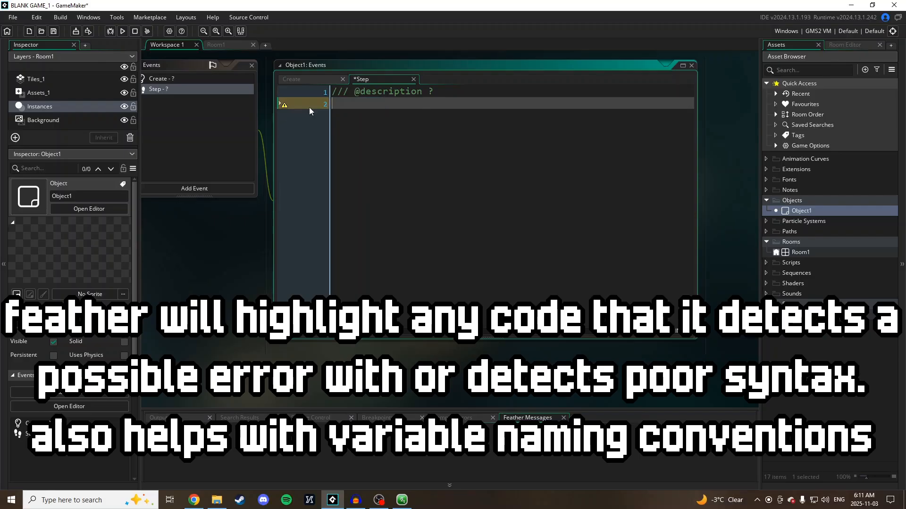
Step: Look at Object1's Create and Step event code, and close the object's editor
middle_click_drag(253, 274, 374, 371)
middle_click_drag(472, 149, 356, 98)
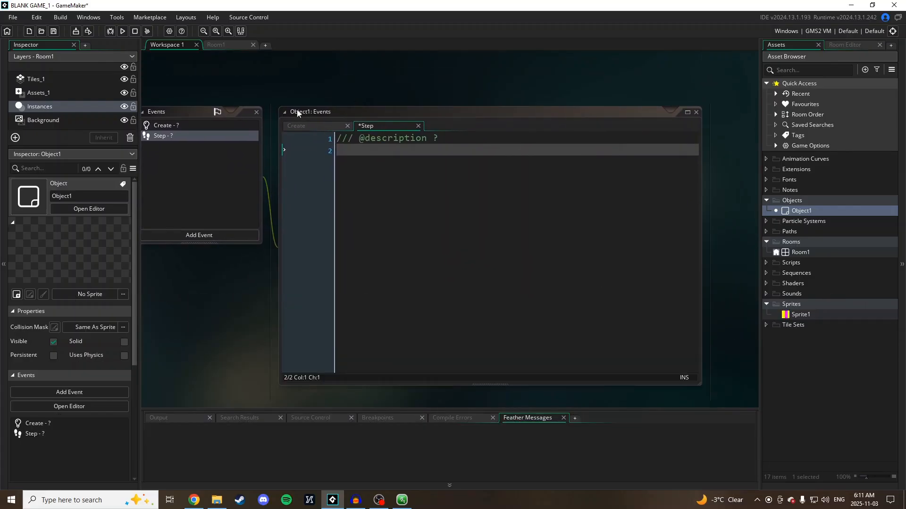
left_click(301, 127)
left_click(394, 124)
middle_click_drag(350, 105, 483, 100)
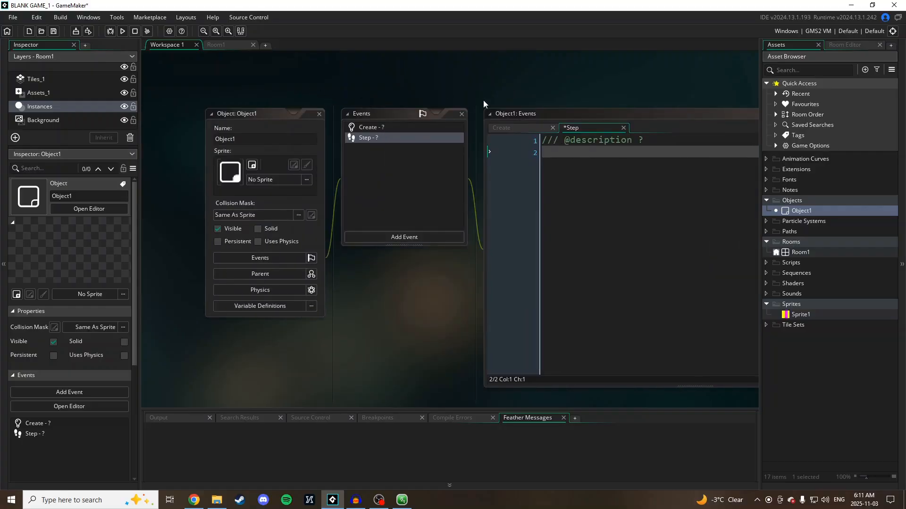
left_click(319, 113)
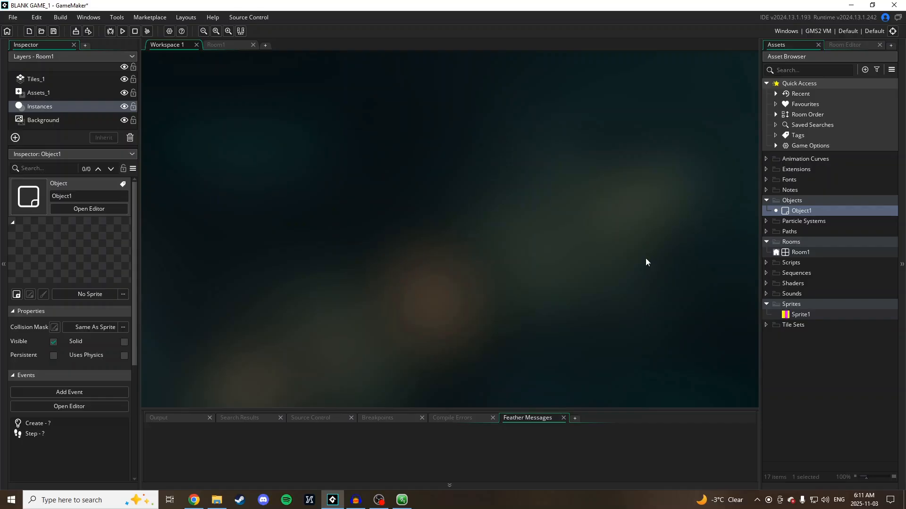